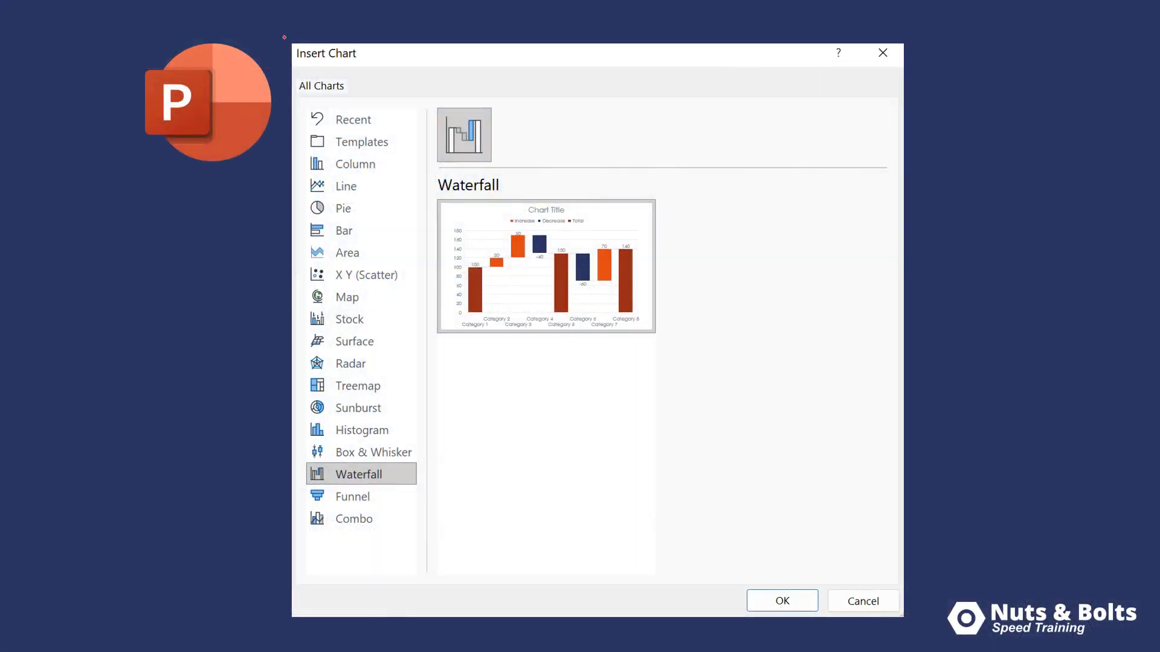
- Show slide 6, beside the 2021 sales table whose SOW Total reads 115,688
{"action": "mouse_move", "coordinate": [278, 36]}
{"action": "left_mouse_down"}
{"action": "mouse_move", "coordinate": [330, 73]}
{"action": "mouse_move", "coordinate": [345, 37]}
{"action": "left_mouse_up"}
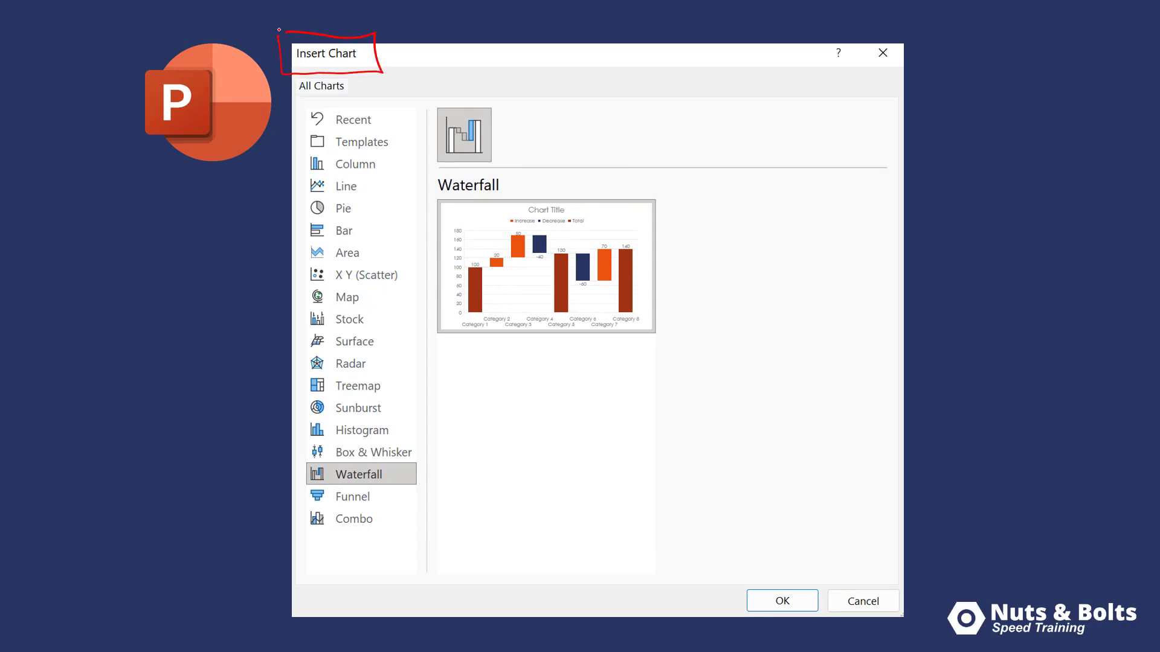
{"action": "mouse_move", "coordinate": [406, 435]}
{"action": "left_mouse_down"}
{"action": "mouse_move", "coordinate": [291, 457]}
{"action": "mouse_move", "coordinate": [356, 517]}
{"action": "mouse_move", "coordinate": [410, 499]}
{"action": "mouse_move", "coordinate": [424, 453]}
{"action": "left_mouse_up"}
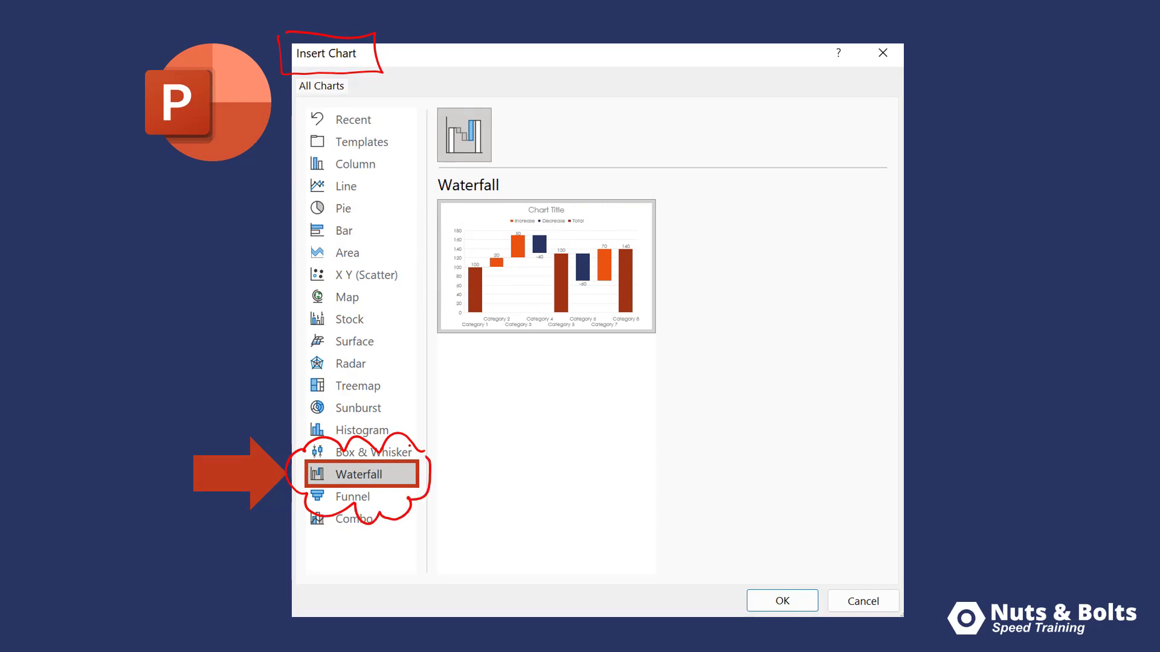
{"action": "mouse_move", "coordinate": [303, 156]}
{"action": "left_mouse_down"}
{"action": "mouse_move", "coordinate": [308, 267]}
{"action": "mouse_move", "coordinate": [413, 265]}
{"action": "mouse_move", "coordinate": [418, 158]}
{"action": "mouse_move", "coordinate": [308, 156]}
{"action": "left_mouse_up"}
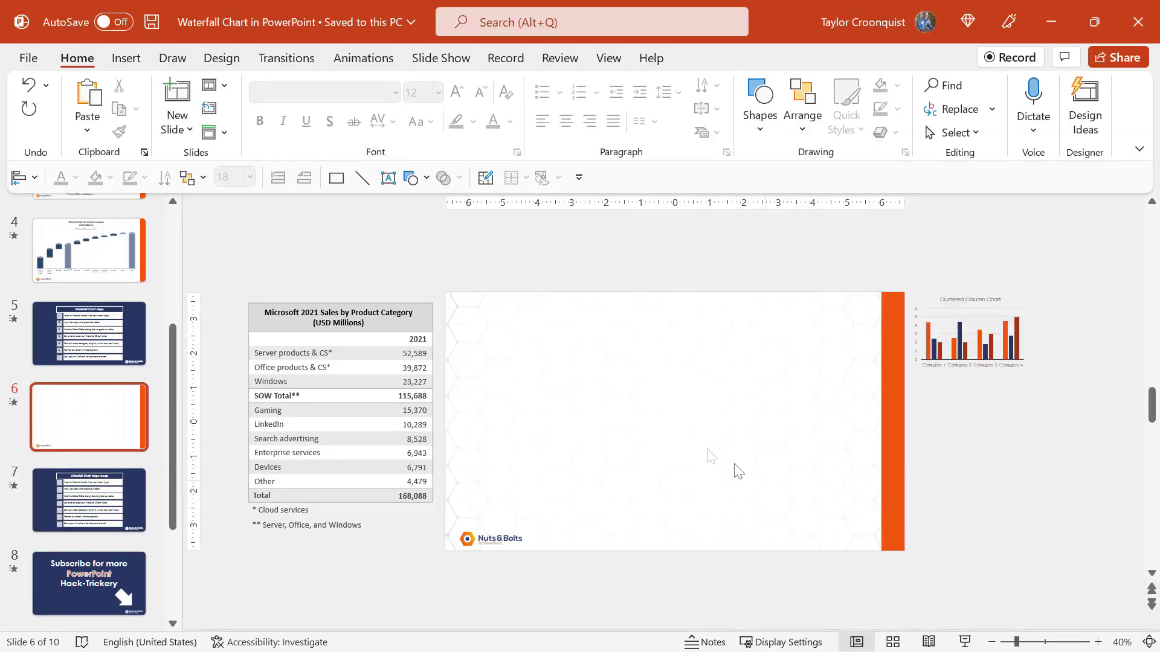
- Insert a default Waterfall chart with sample data onto slide 6
{"action": "left_click", "coordinate": [126, 58]}
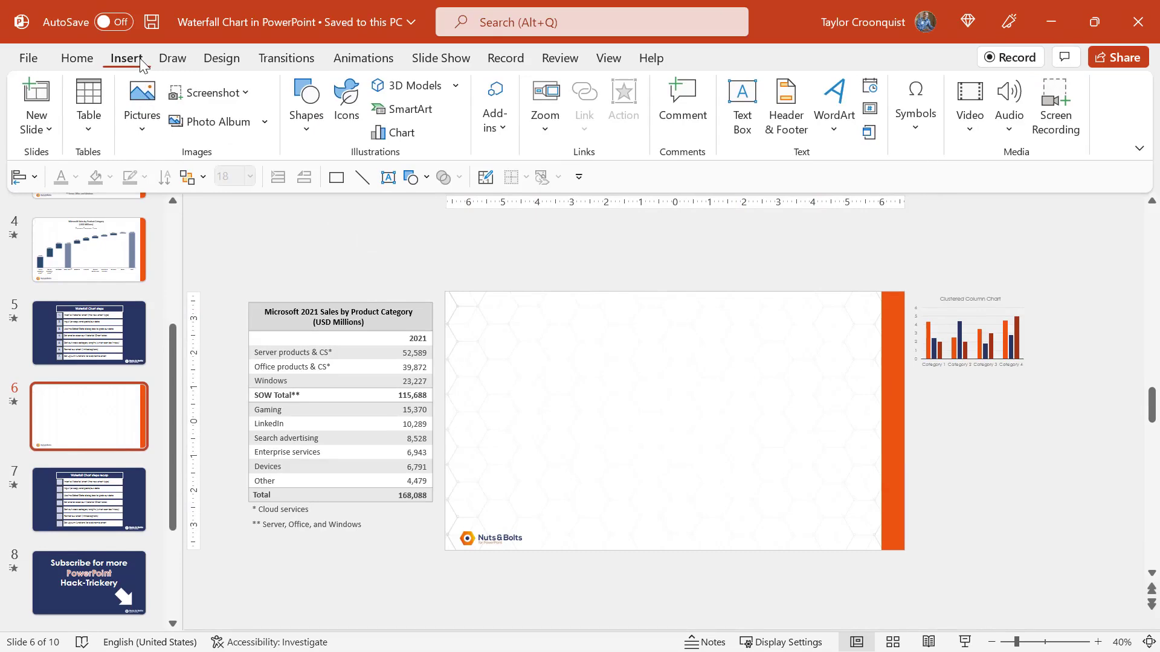
{"action": "left_click", "coordinate": [394, 134]}
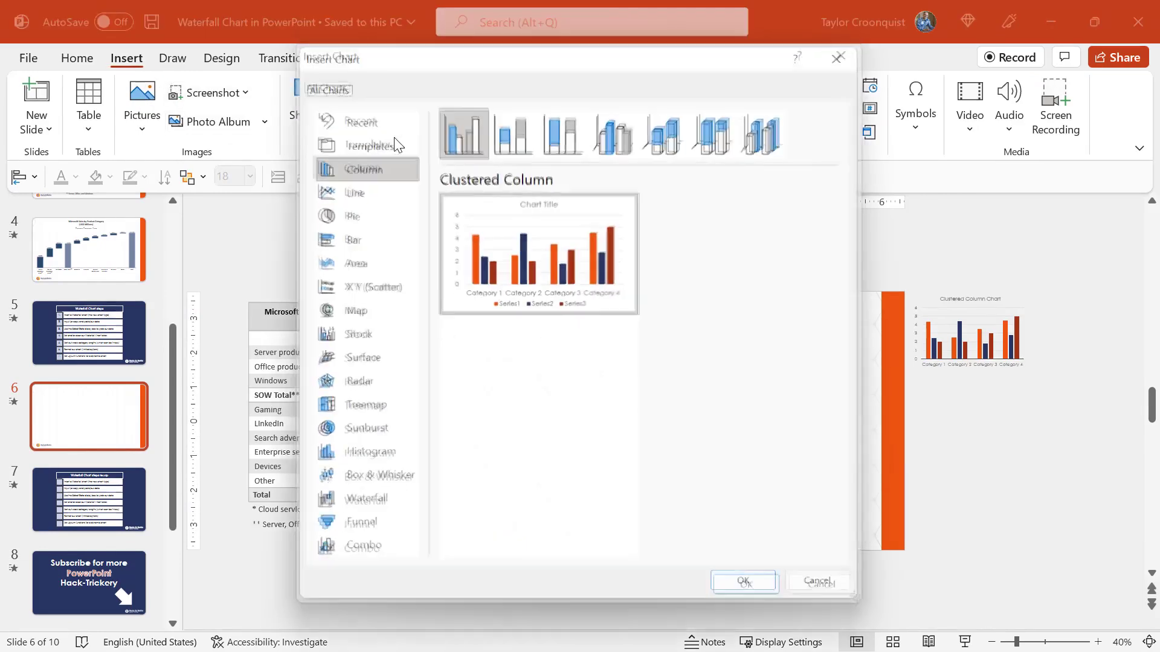
{"action": "left_click_drag", "start_coordinate": [390, 58], "coordinate": [429, 59]}
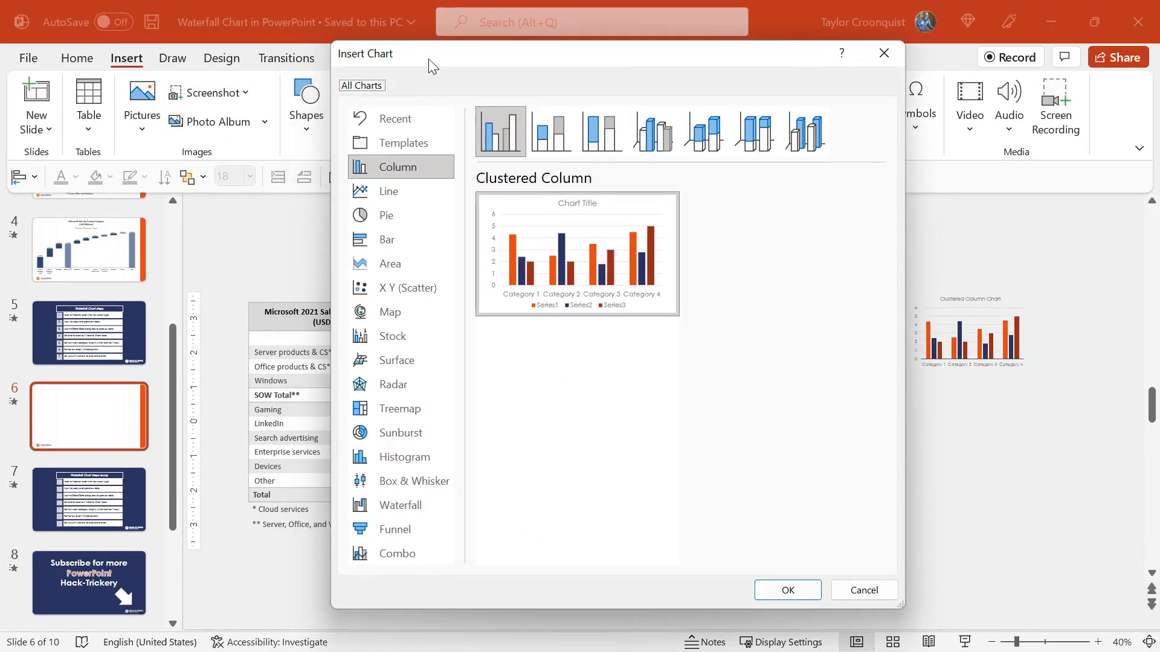
{"action": "left_click", "coordinate": [425, 501]}
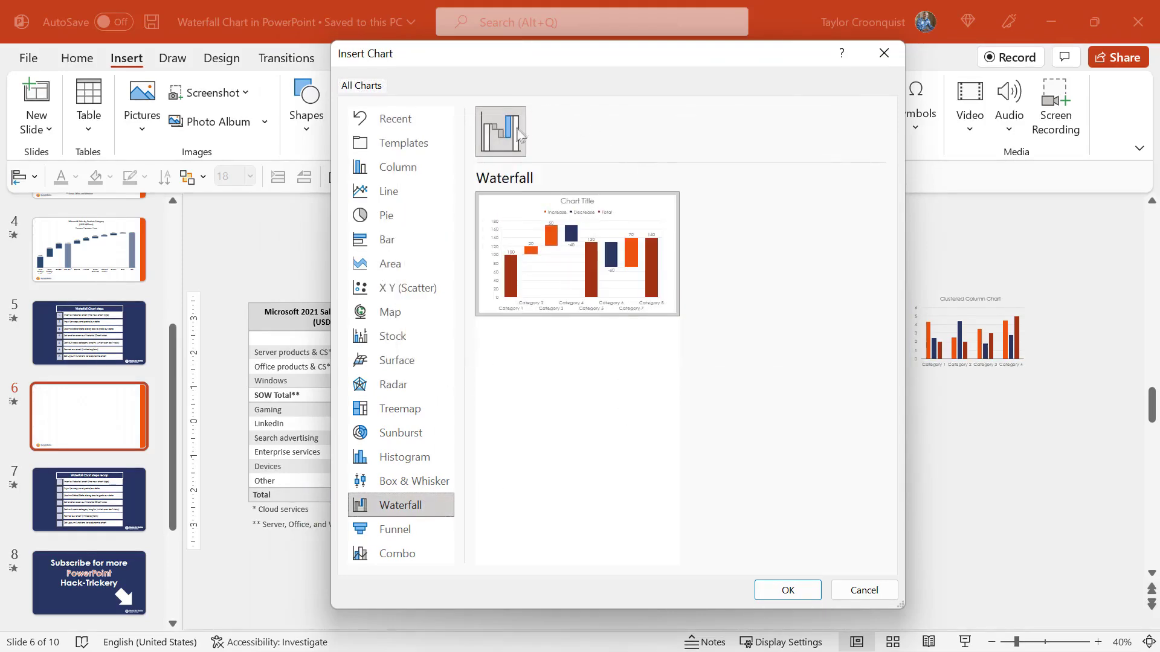
{"action": "left_click", "coordinate": [778, 592]}
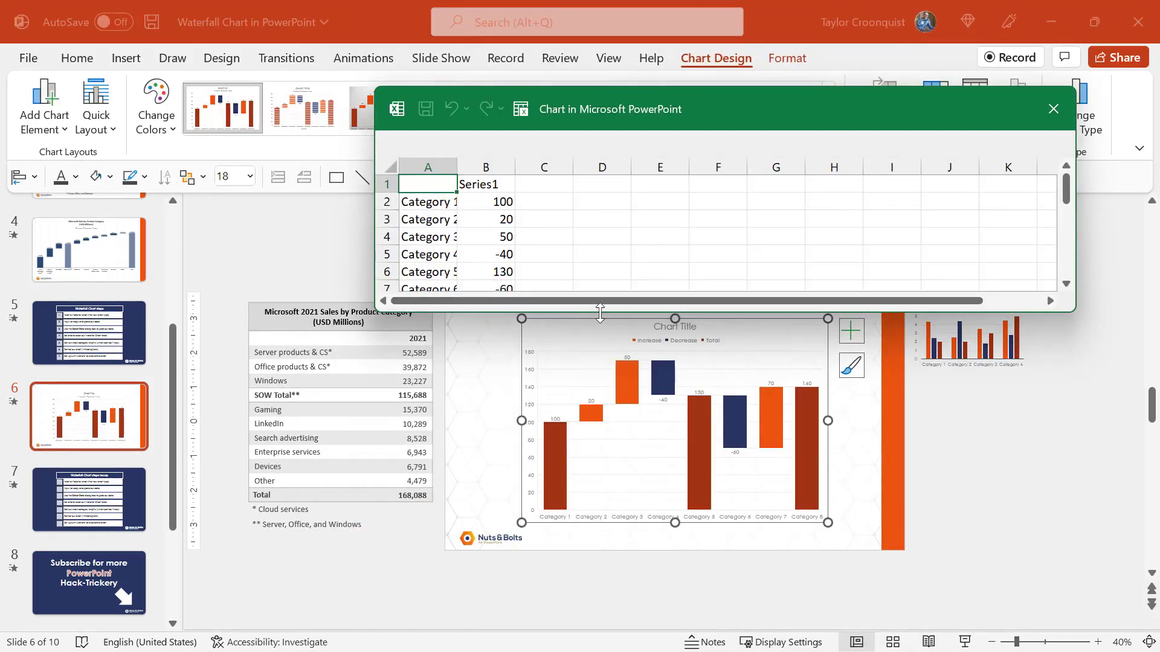
- Enlarge the chart data sheet and select the sales table contents on the slide for copying
{"action": "left_click_drag", "start_coordinate": [601, 311], "coordinate": [602, 450]}
{"action": "left_click_drag", "start_coordinate": [457, 167], "coordinate": [524, 167]}
{"action": "left_click_drag", "start_coordinate": [567, 202], "coordinate": [570, 324]}
{"action": "left_click_drag", "start_coordinate": [672, 111], "coordinate": [794, 136]}
{"action": "left_click", "coordinate": [264, 347]}
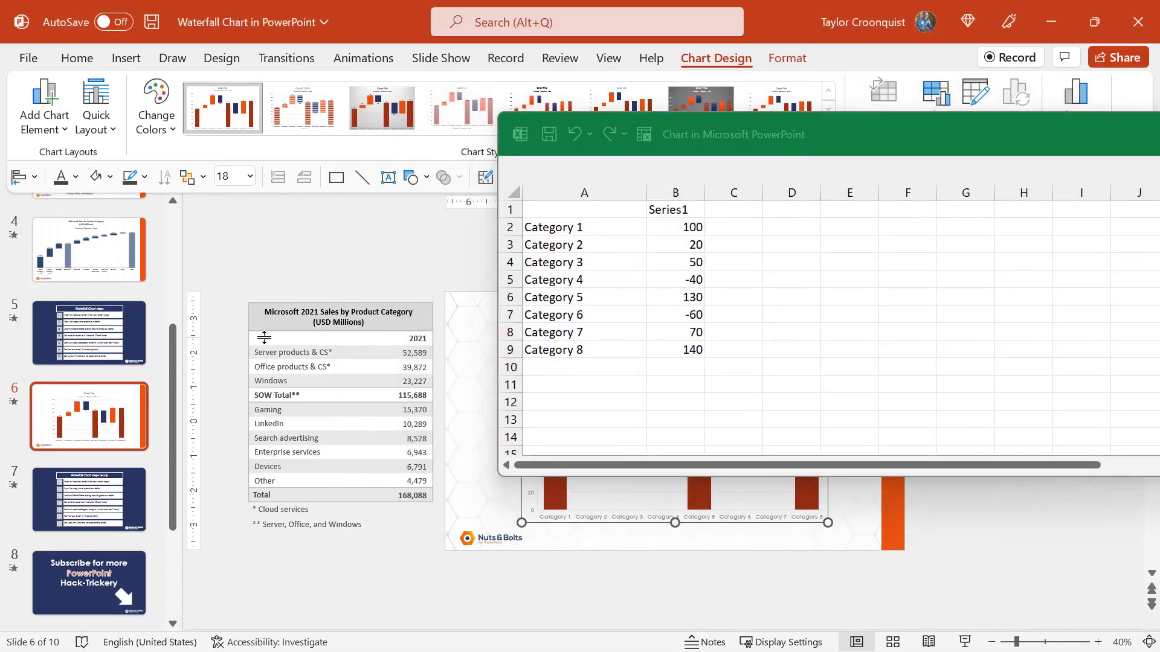
{"action": "left_click_drag", "start_coordinate": [270, 339], "coordinate": [410, 495]}
{"action": "key", "text": "ctrl+c"}
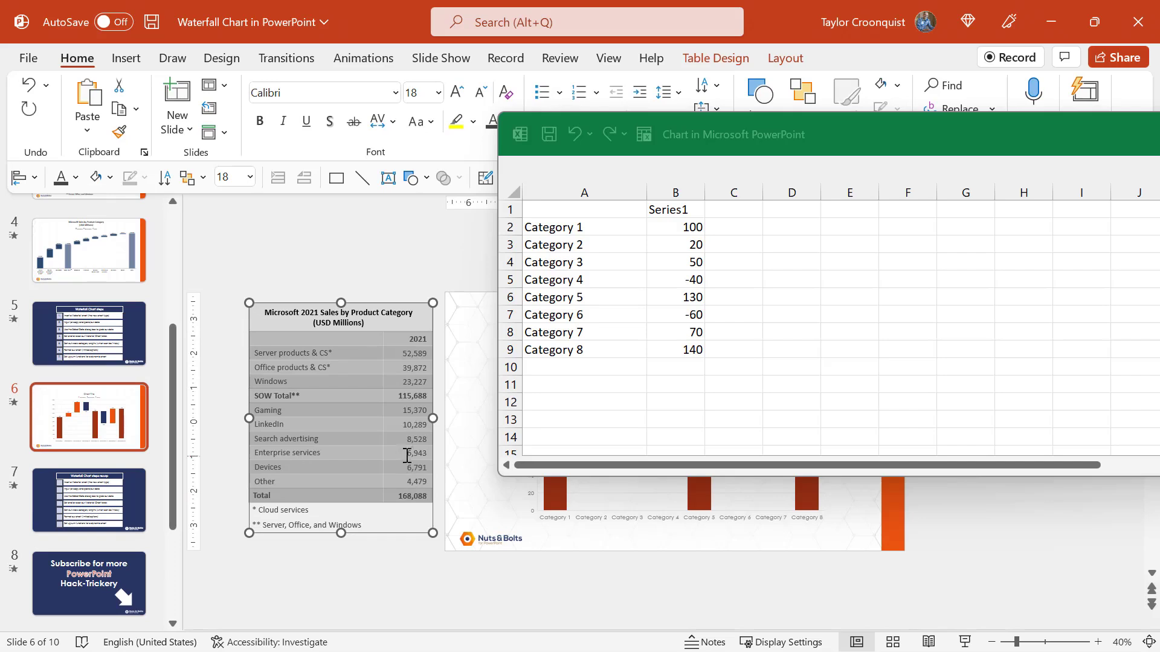
- Paste the sales table into cell A1 of the chart data with Match Destination Formatting
{"action": "left_click", "coordinate": [577, 210]}
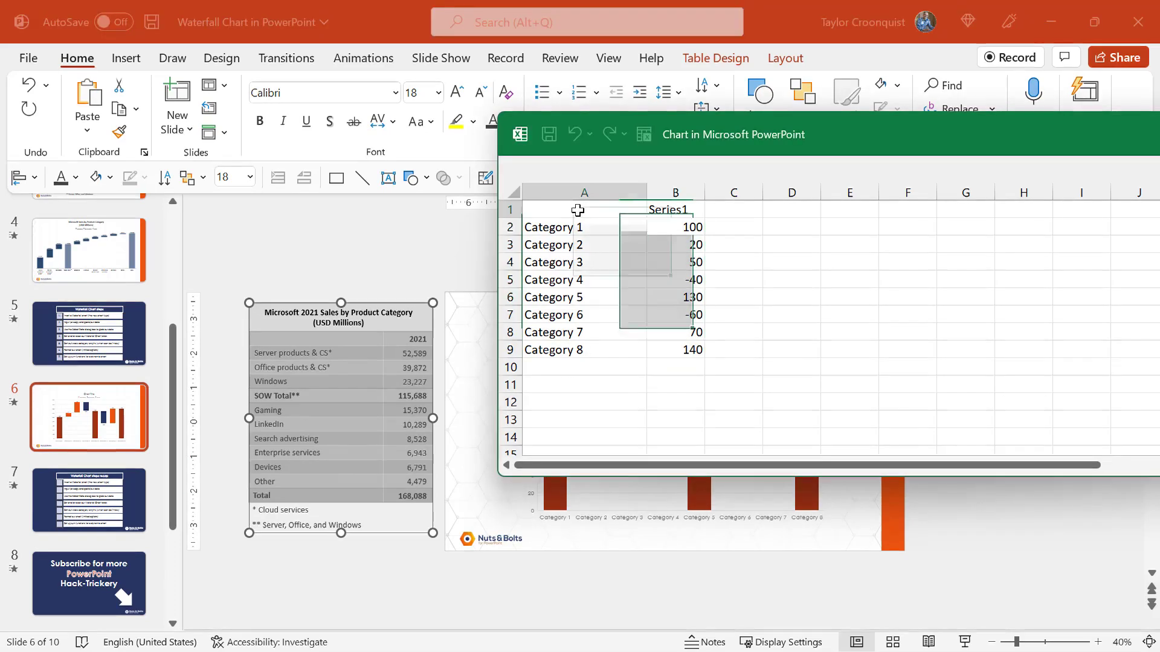
{"action": "key", "text": "ctrl+v"}
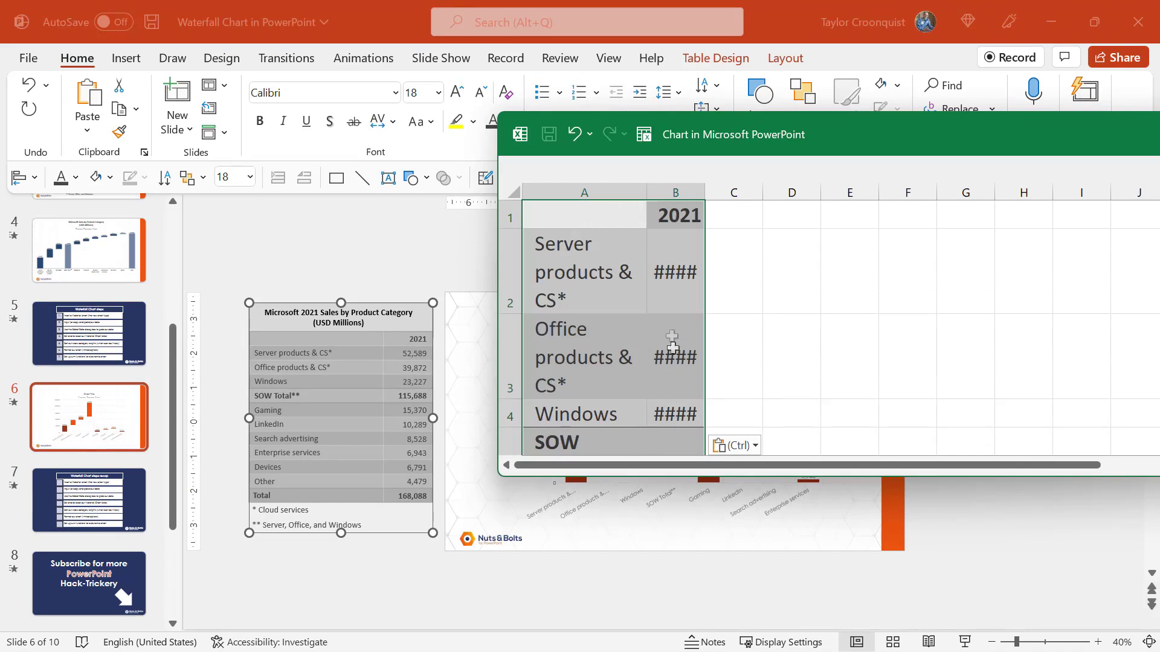
{"action": "left_click", "coordinate": [752, 450]}
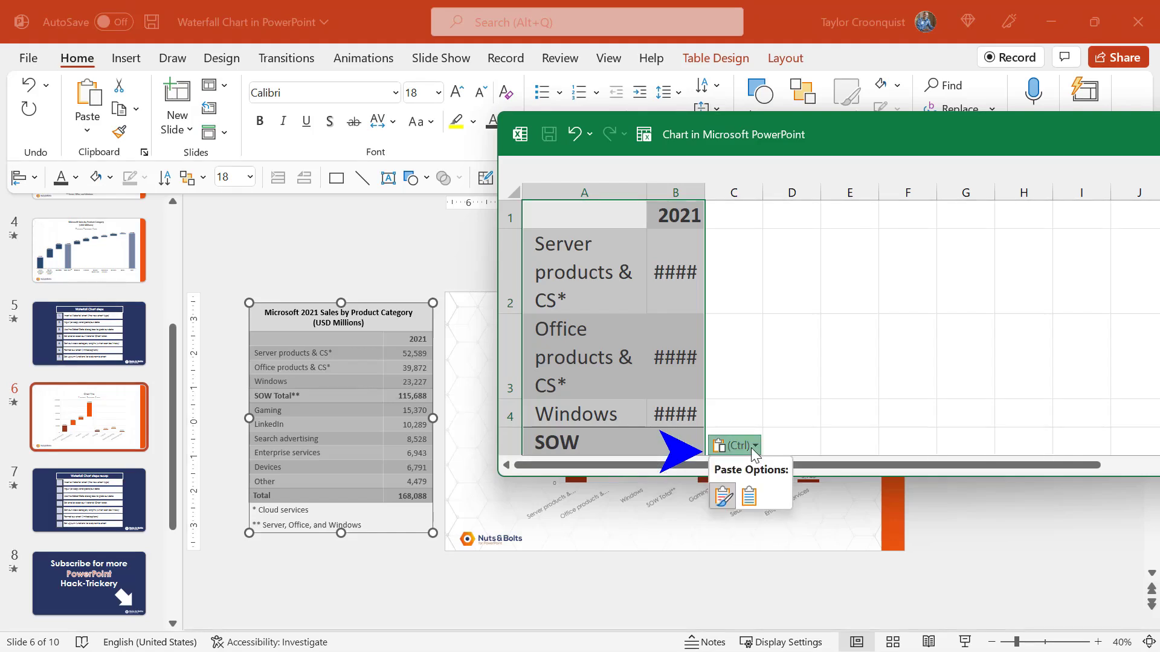
{"action": "left_click", "coordinate": [750, 496]}
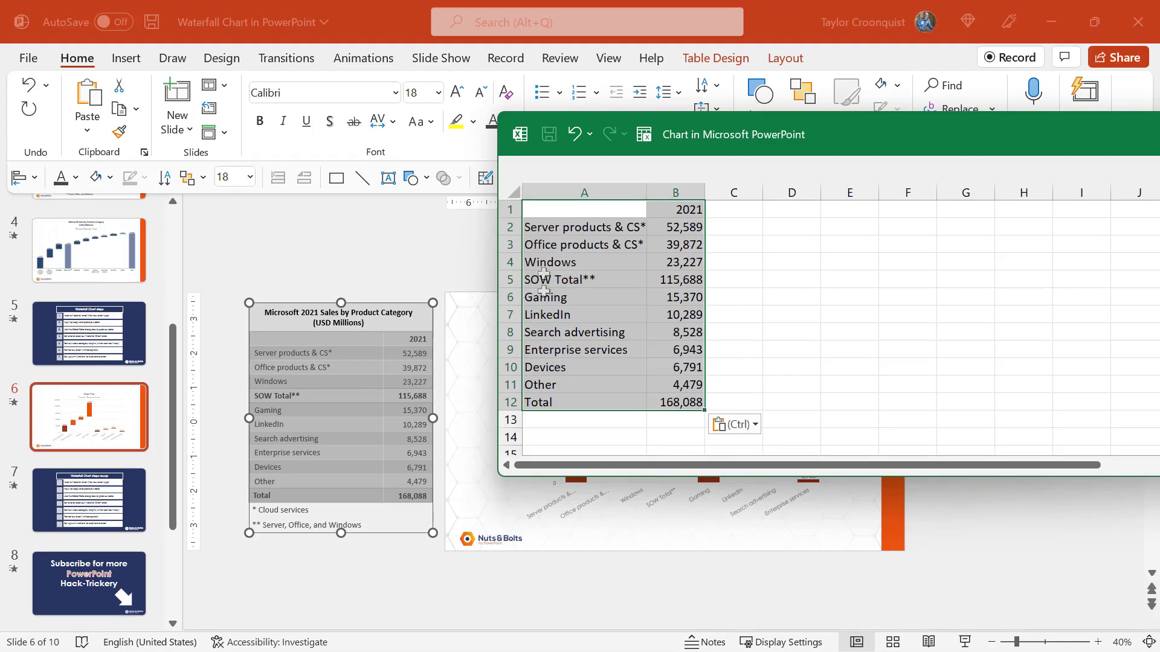
{"action": "left_click", "coordinate": [778, 276]}
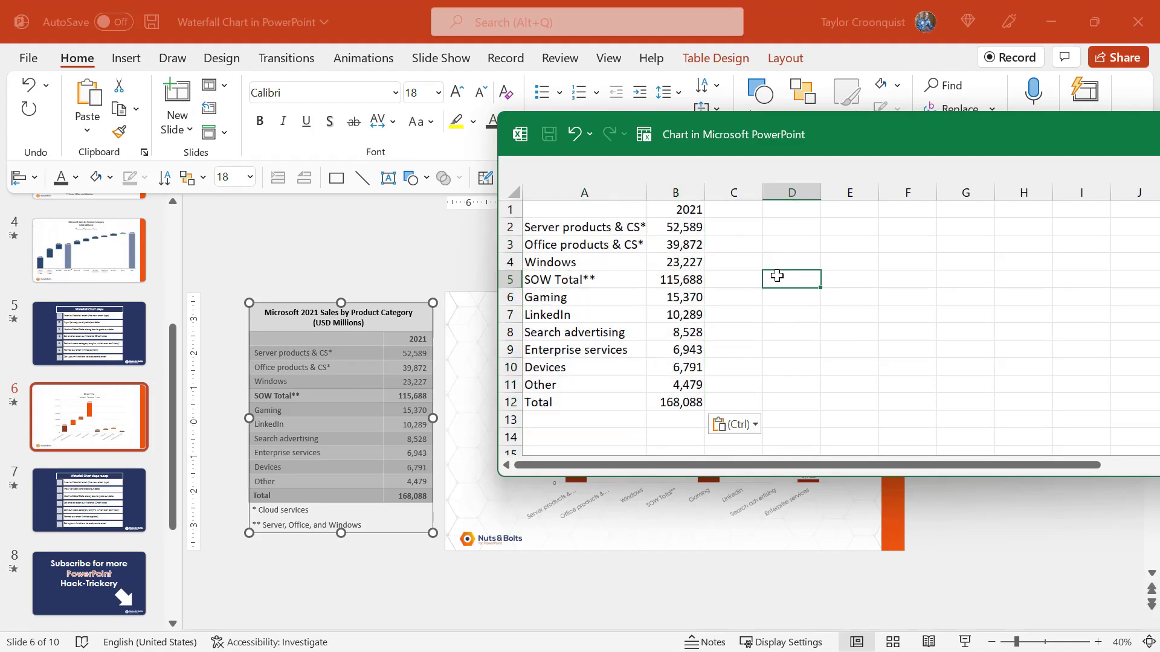
- Move the data sheet aside, check the chart, and close the data sheet
{"action": "left_click_drag", "start_coordinate": [866, 145], "coordinate": [617, 90]}
{"action": "left_click_drag", "start_coordinate": [338, 295], "coordinate": [419, 297]}
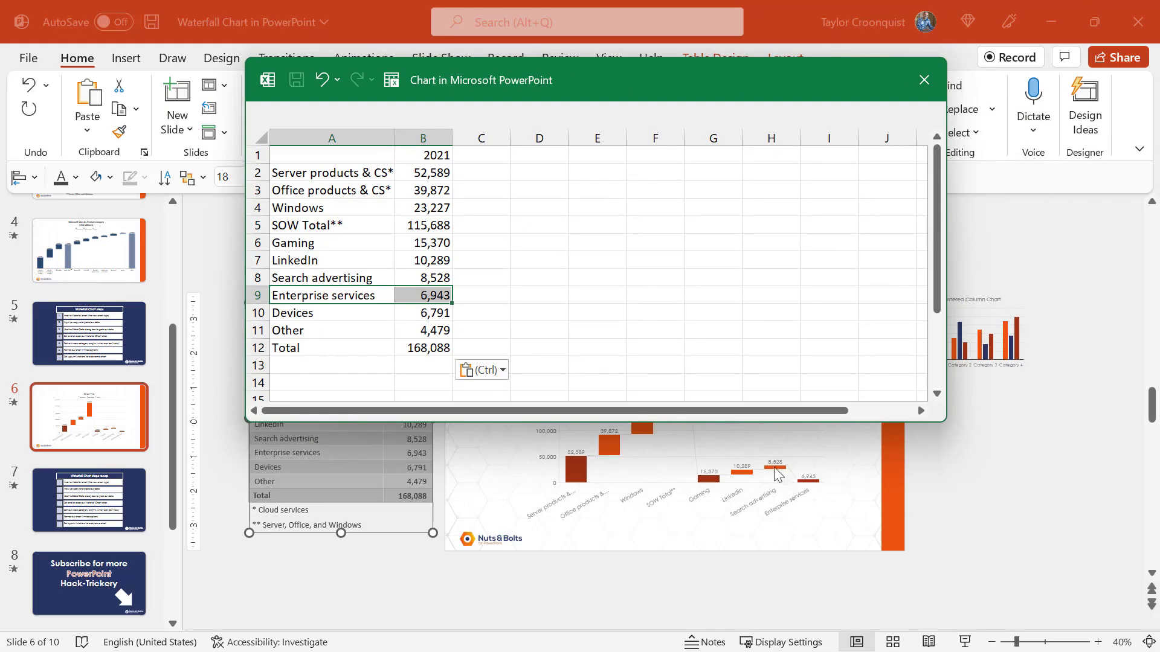
{"action": "double_click", "coordinate": [658, 451]}
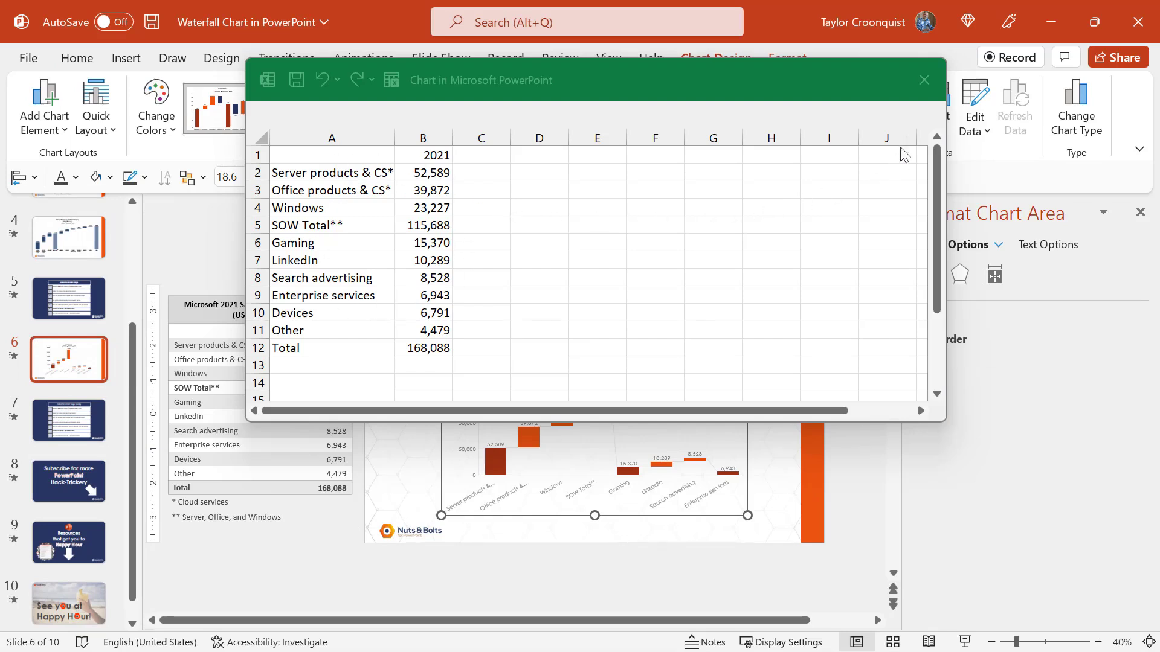
{"action": "left_click", "coordinate": [920, 89]}
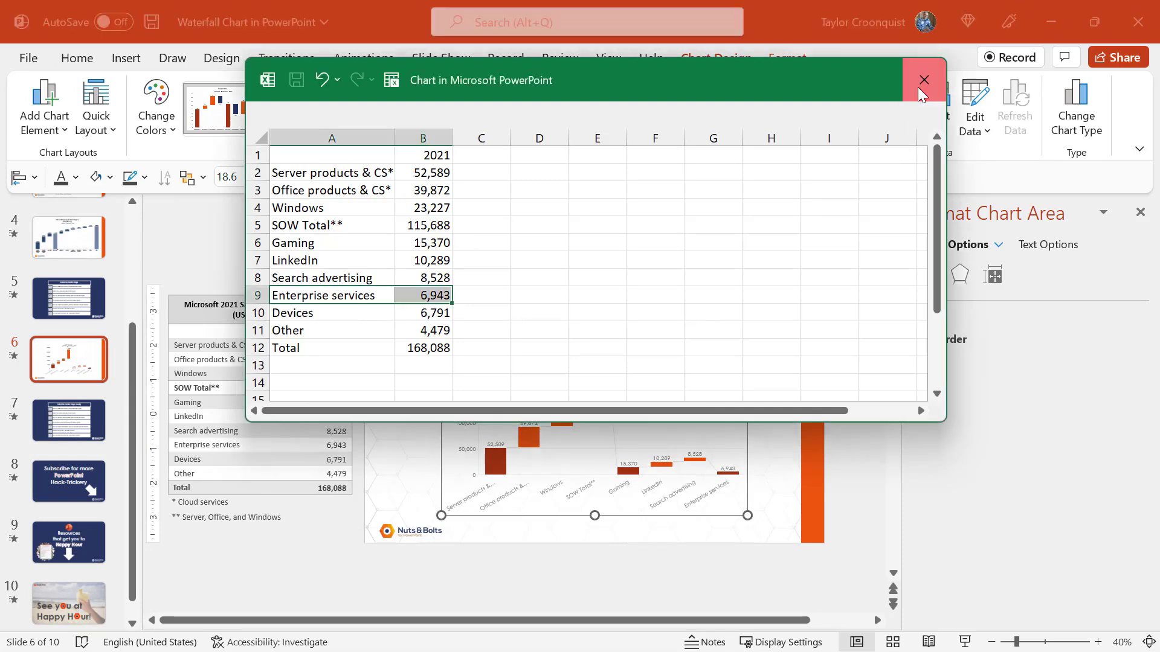
- Close the Format Chart Area pane and review the clustered column chart's sample data range
{"action": "left_click", "coordinate": [1141, 213]}
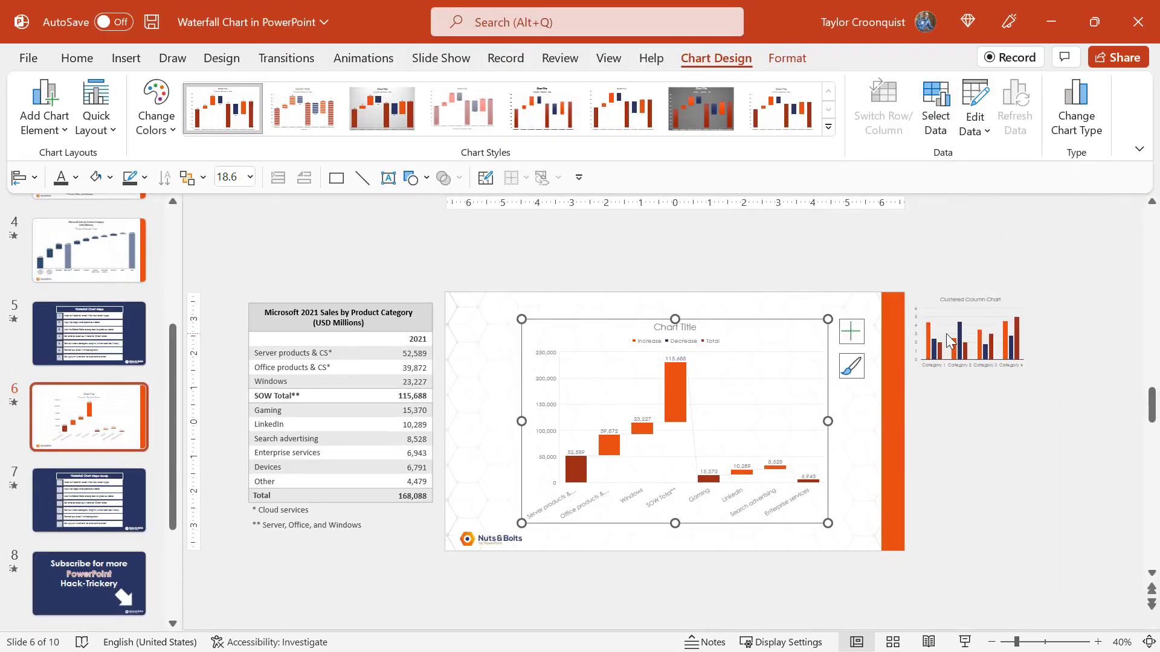
{"action": "right_click", "coordinate": [927, 340]}
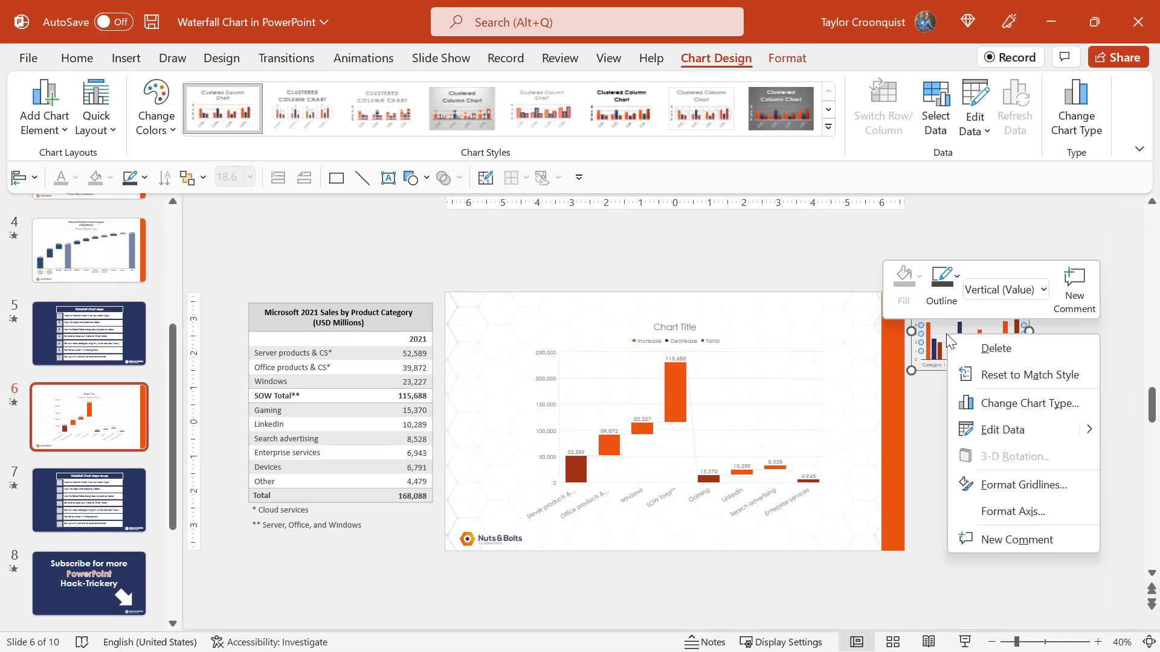
{"action": "left_click", "coordinate": [983, 438]}
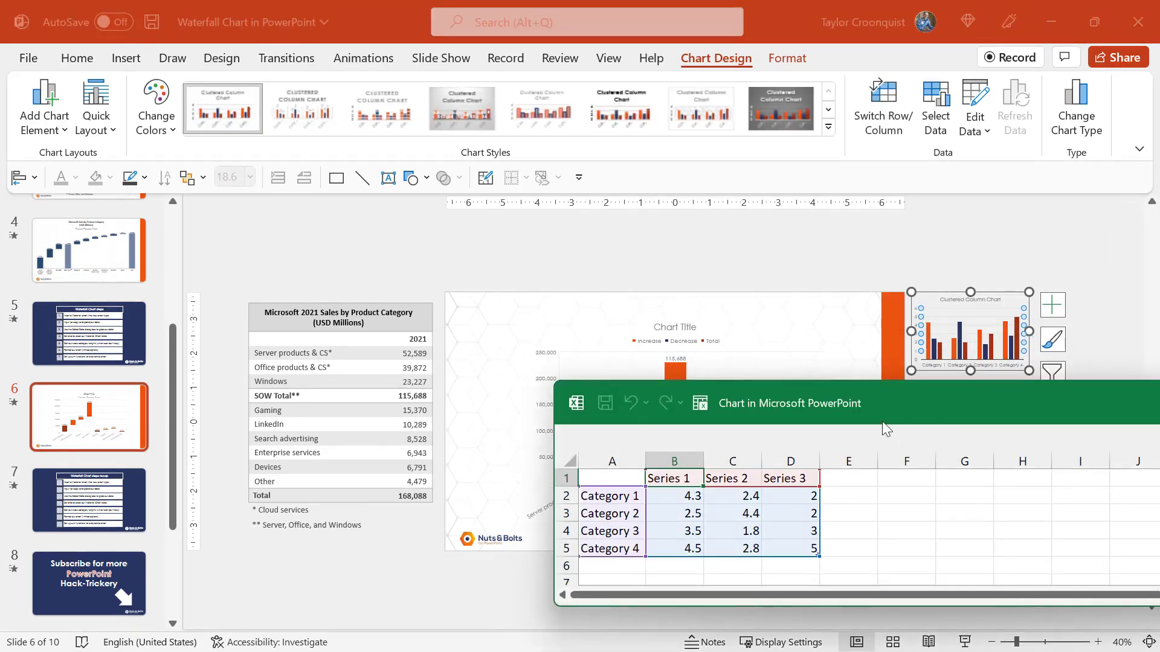
{"action": "left_click_drag", "start_coordinate": [882, 422], "coordinate": [478, 204]}
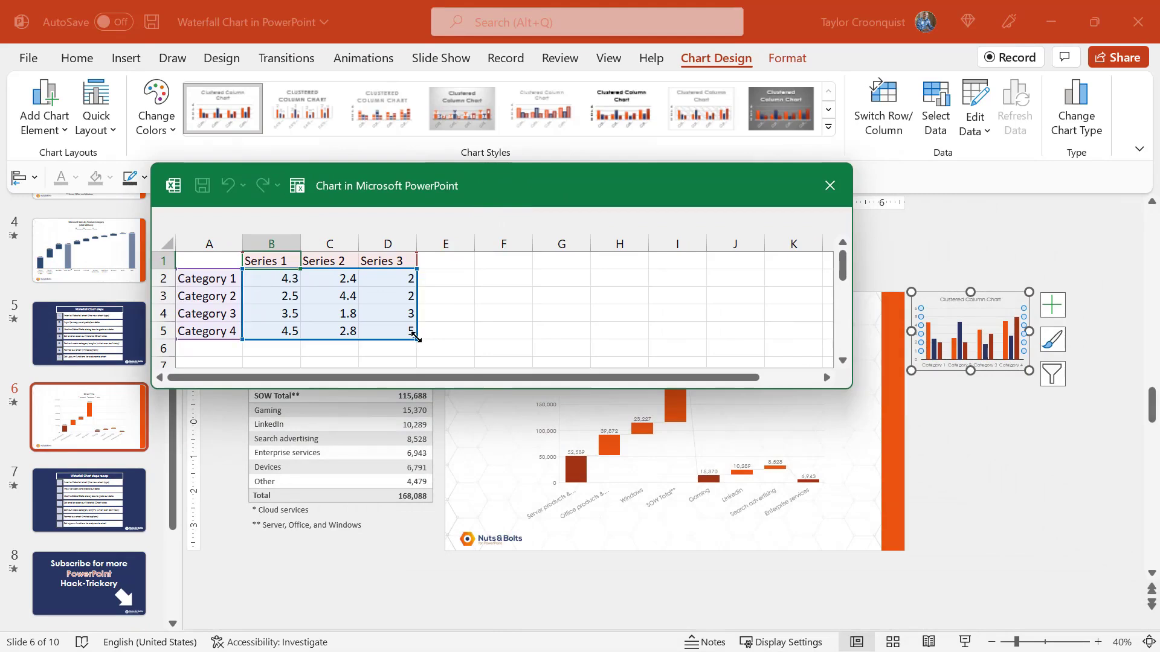
{"action": "mouse_move", "coordinate": [416, 339]}
{"action": "left_mouse_down"}
{"action": "mouse_move", "coordinate": [300, 334]}
{"action": "mouse_move", "coordinate": [416, 338]}
{"action": "left_mouse_up"}
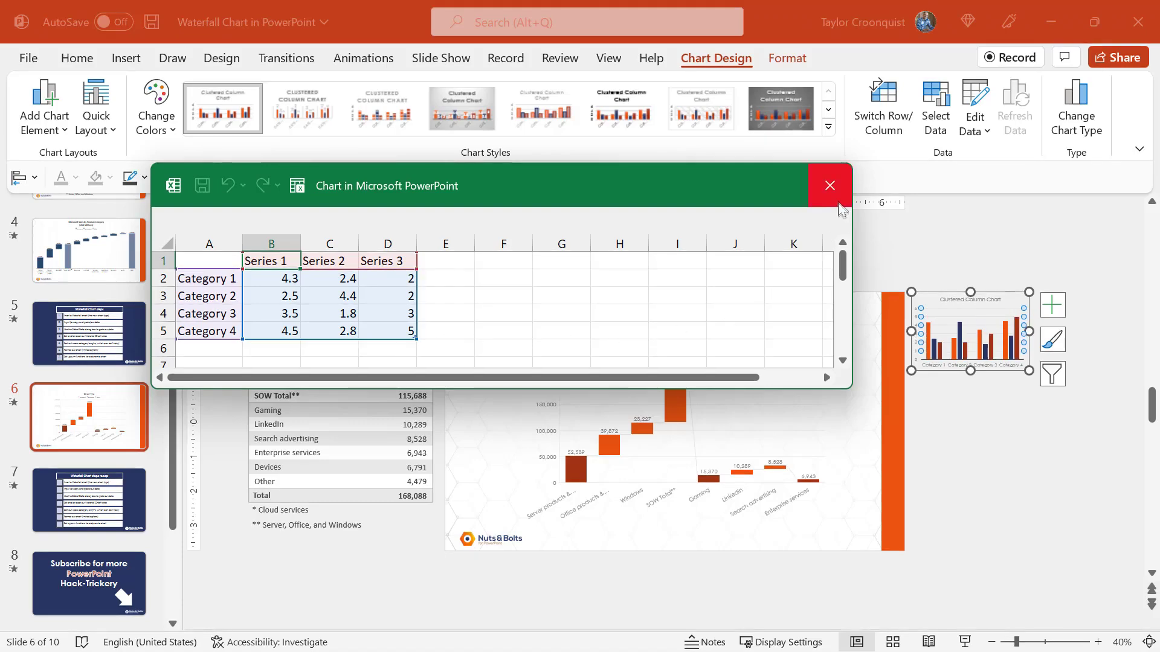
{"action": "left_click", "coordinate": [830, 186]}
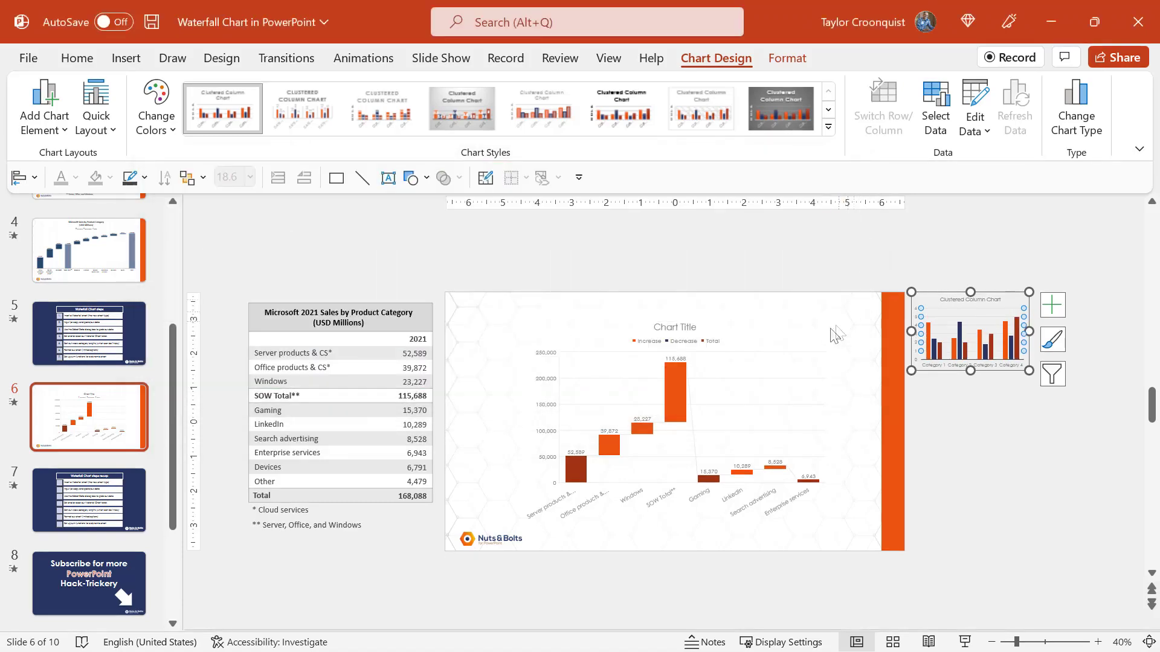
- Set the waterfall chart's data range to Sheet1!$A$1:$B$12, adding Devices, Other and Total
{"action": "left_click", "coordinate": [725, 384]}
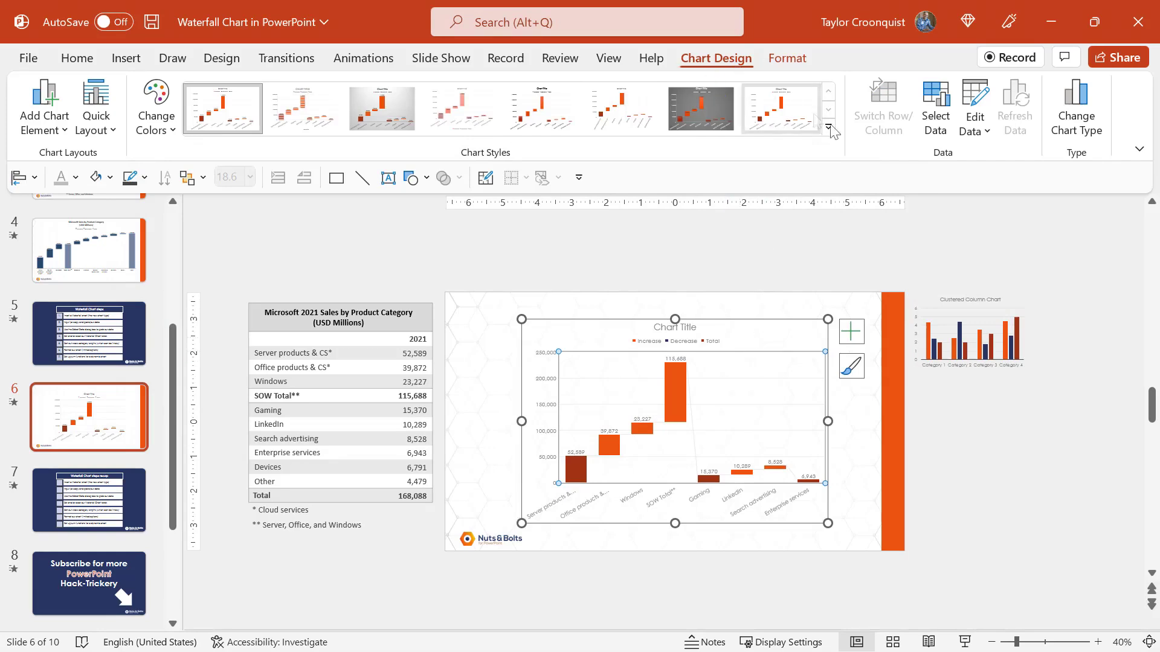
{"action": "left_click", "coordinate": [933, 121]}
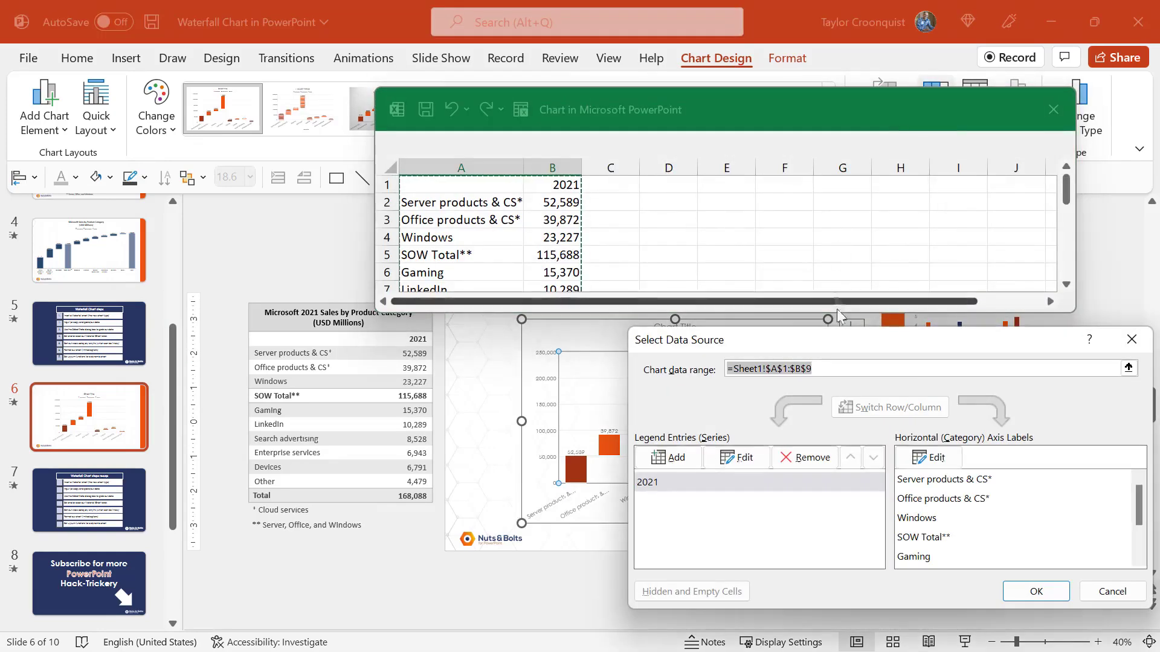
{"action": "left_click_drag", "start_coordinate": [846, 346], "coordinate": [833, 155]}
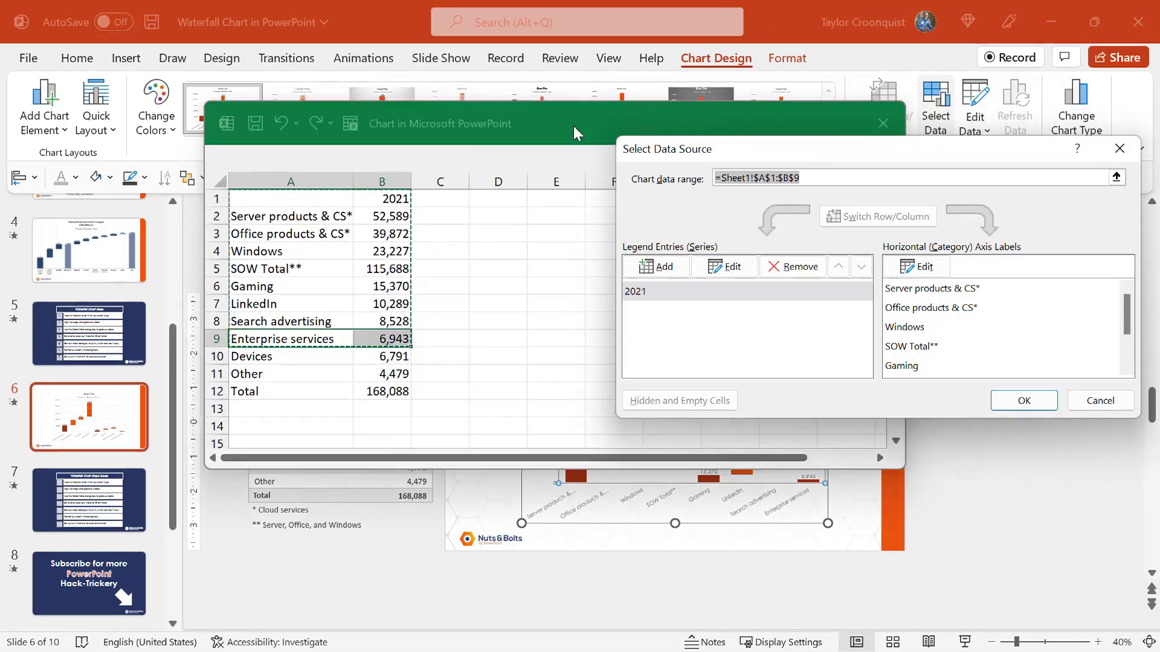
{"action": "left_click_drag", "start_coordinate": [574, 125], "coordinate": [503, 96]}
{"action": "left_click_drag", "start_coordinate": [837, 154], "coordinate": [699, 121]}
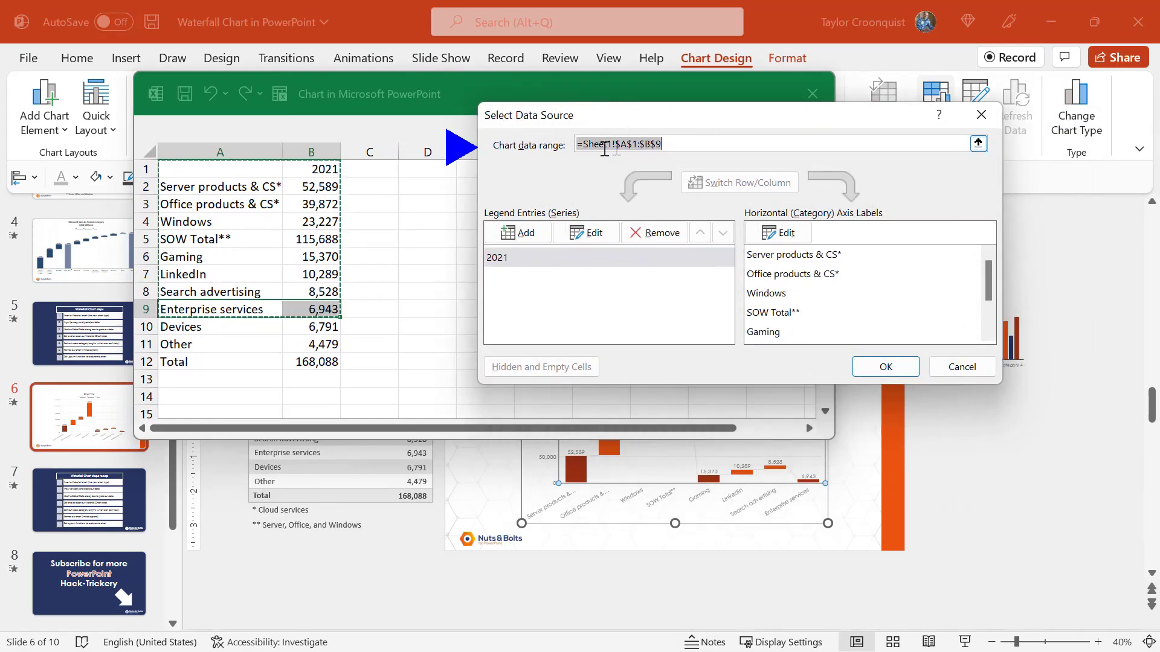
{"action": "left_click", "coordinate": [978, 143]}
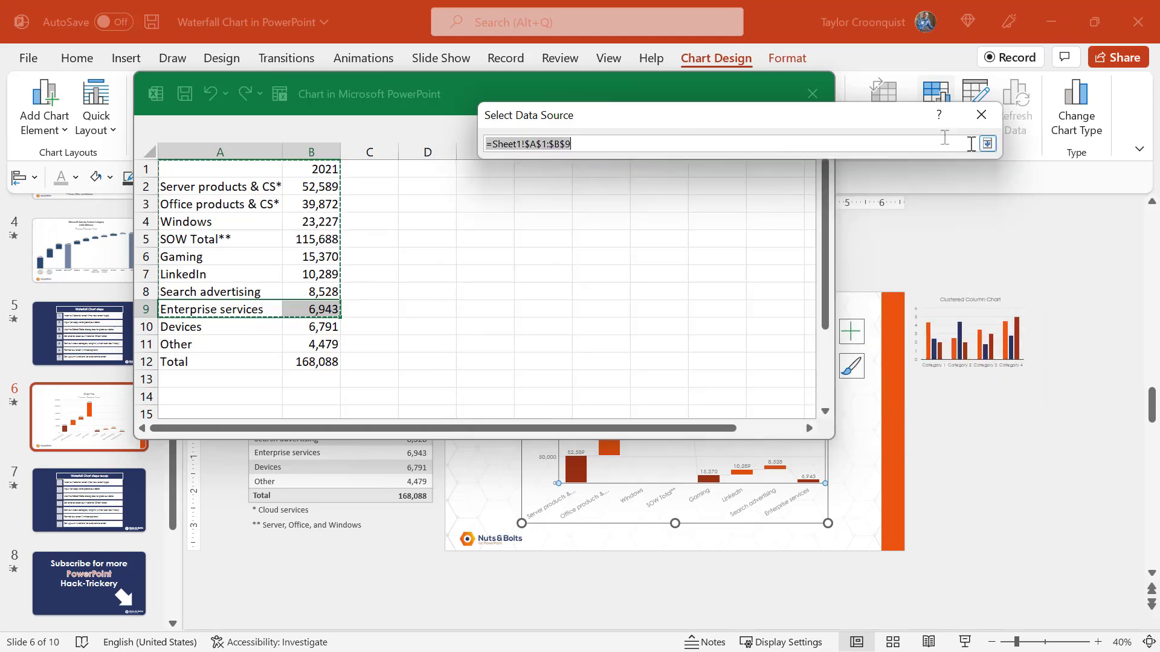
{"action": "left_click_drag", "start_coordinate": [202, 176], "coordinate": [315, 366]}
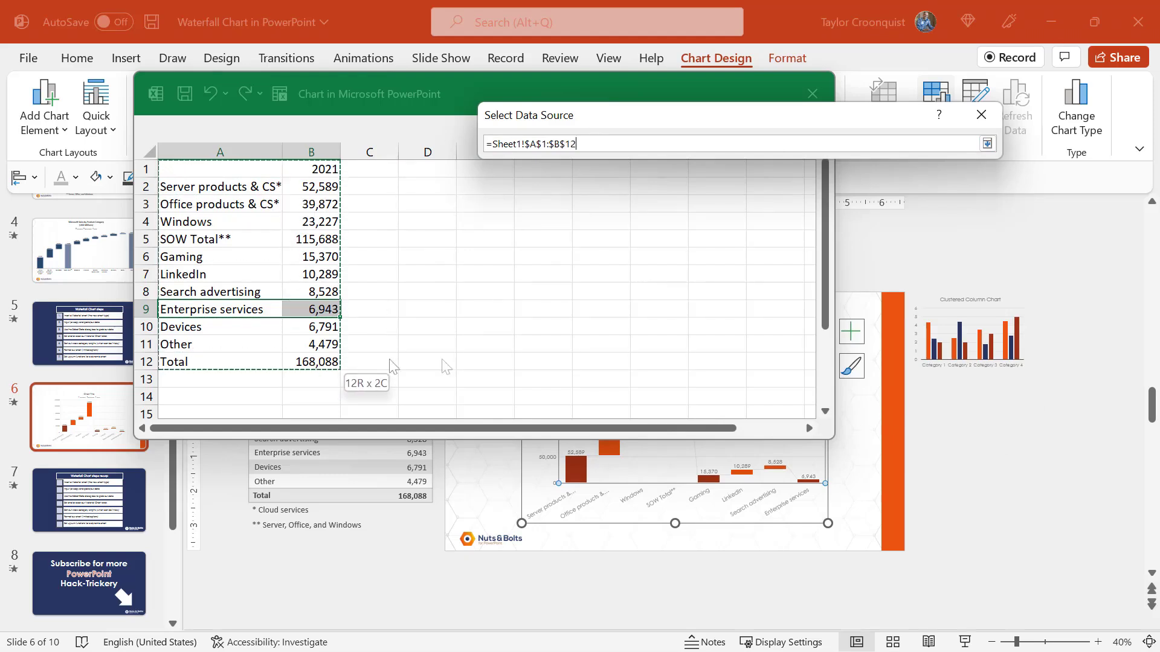
{"action": "left_click", "coordinate": [987, 144]}
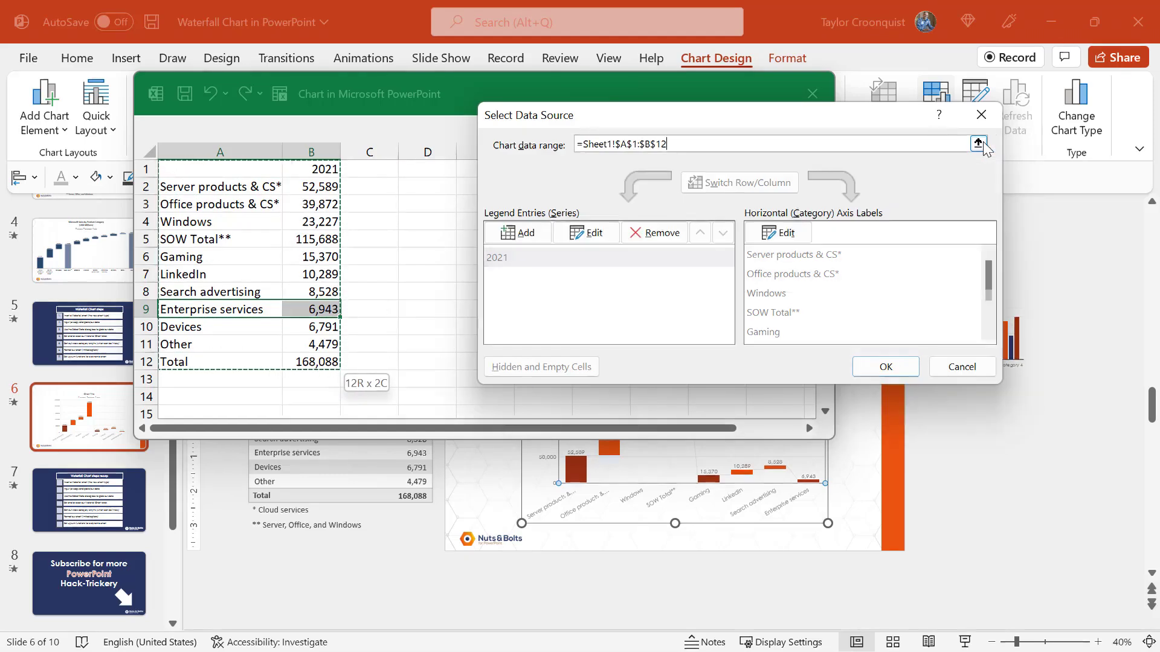
{"action": "left_click", "coordinate": [886, 367]}
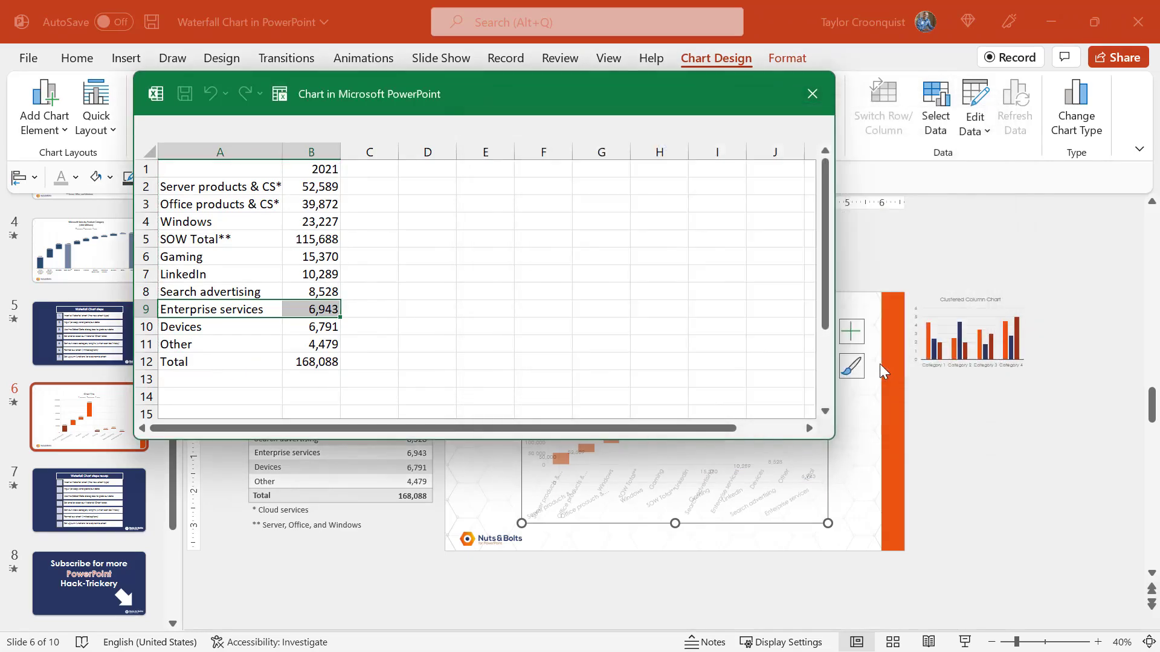
{"action": "left_click", "coordinate": [812, 94]}
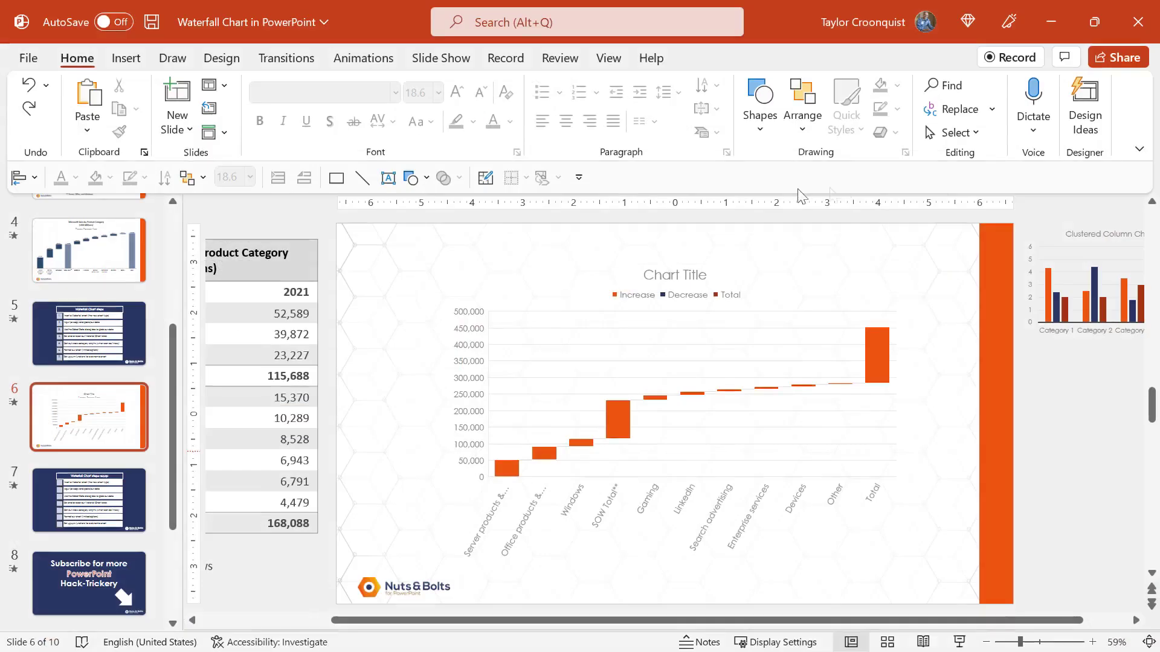
- Widen the waterfall chart left and right to span nearly the full slide width
{"action": "left_click", "coordinate": [565, 291]}
{"action": "left_click_drag", "start_coordinate": [447, 414], "coordinate": [348, 414]}
{"action": "left_click_drag", "start_coordinate": [900, 413], "coordinate": [967, 413]}
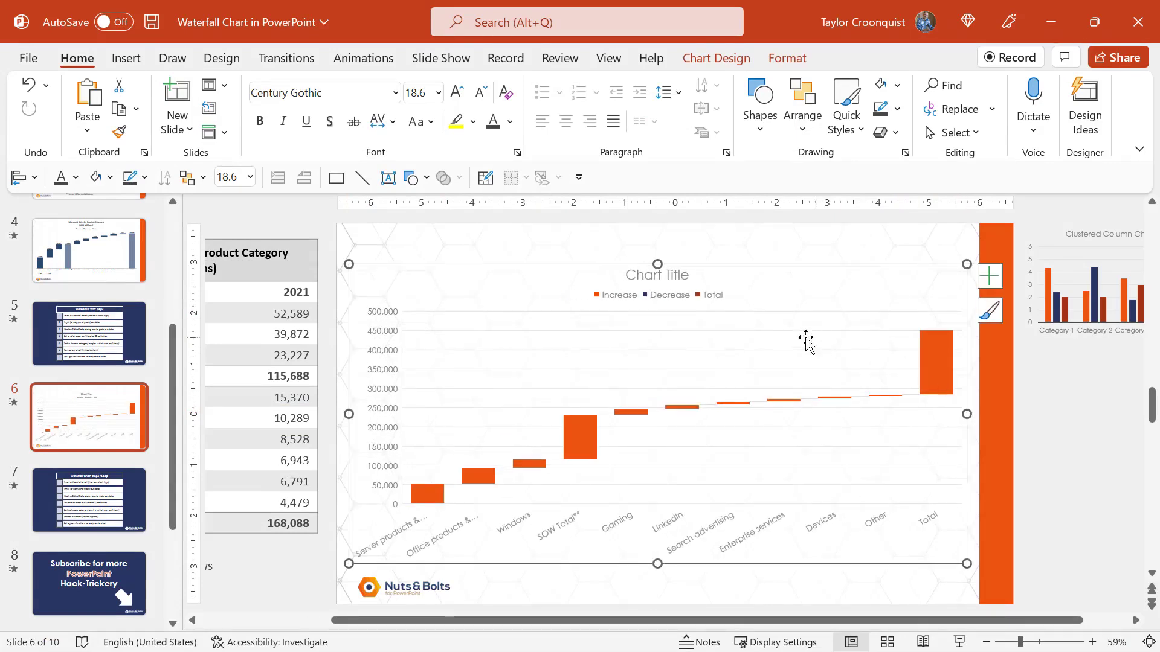
- Select the Total bar, then the chart's data series
{"action": "left_click", "coordinate": [589, 436]}
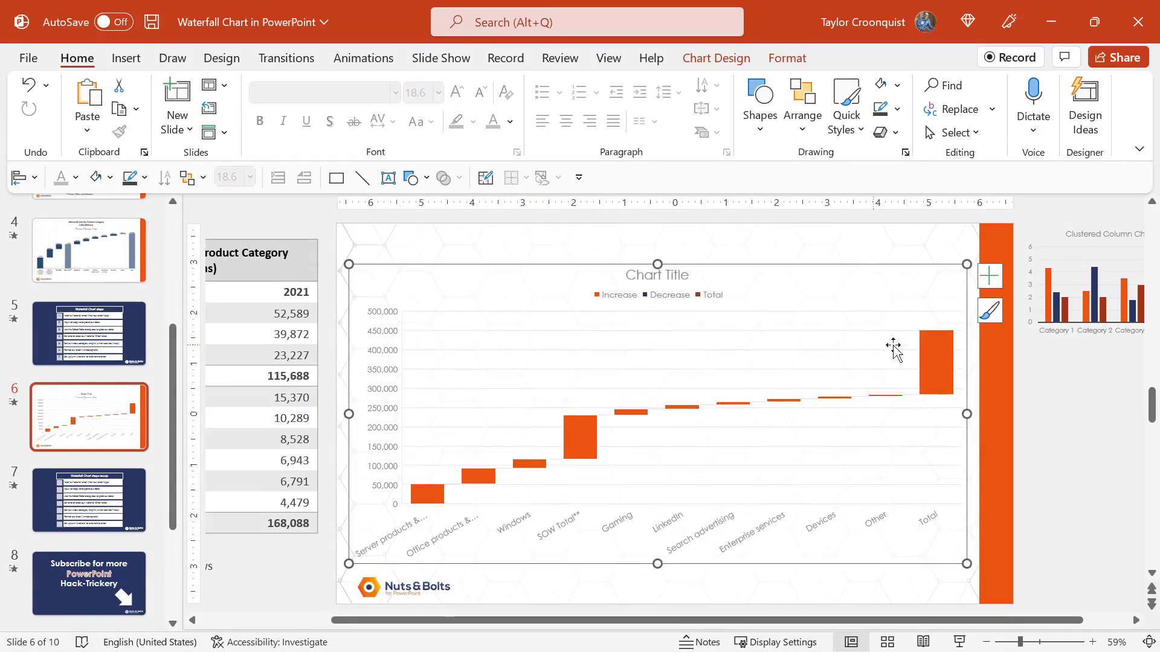
{"action": "left_click", "coordinate": [939, 360]}
{"action": "left_click", "coordinate": [1034, 445]}
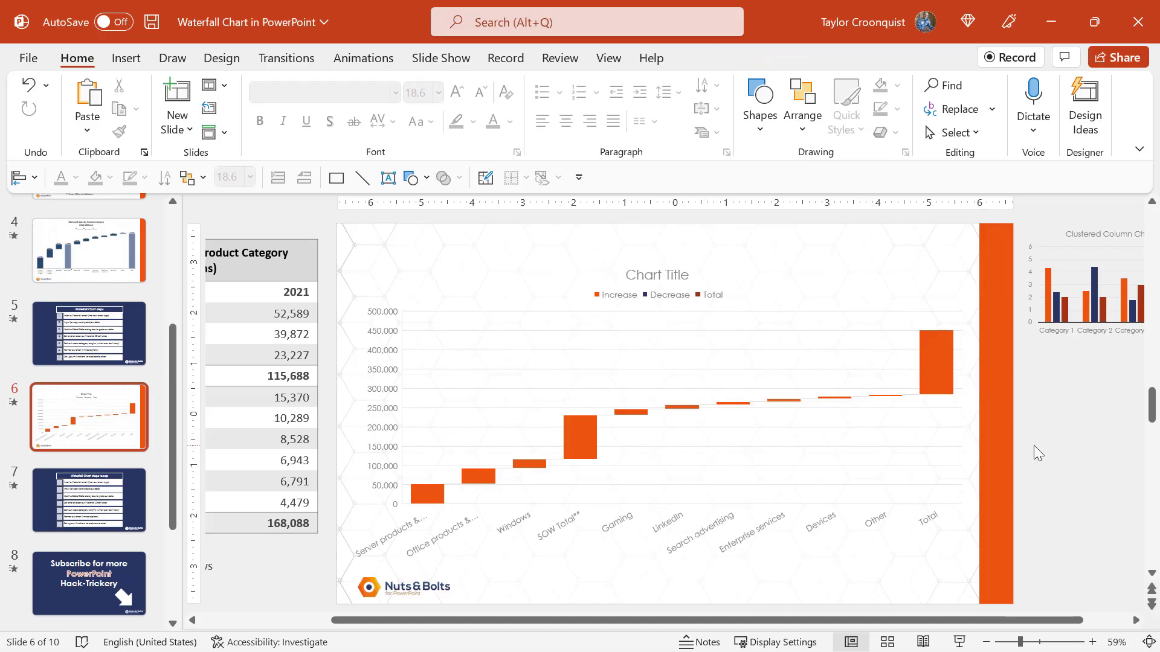
{"action": "left_click", "coordinate": [577, 433]}
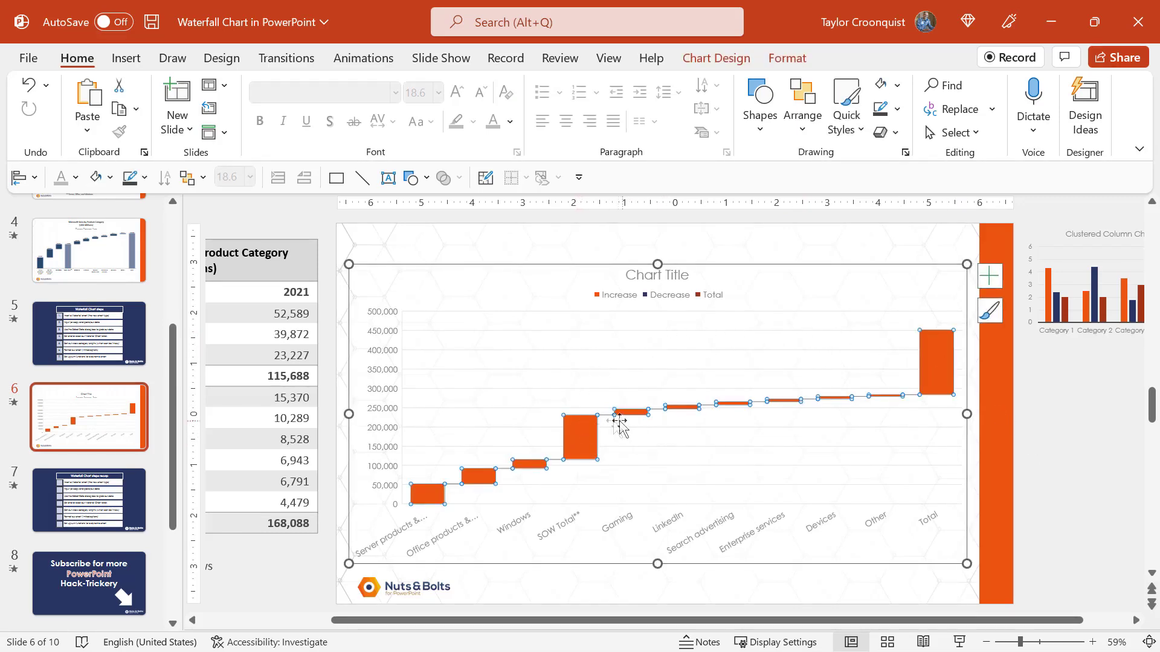
- Set the SOW Total** bar as a total column
{"action": "left_click", "coordinate": [583, 443]}
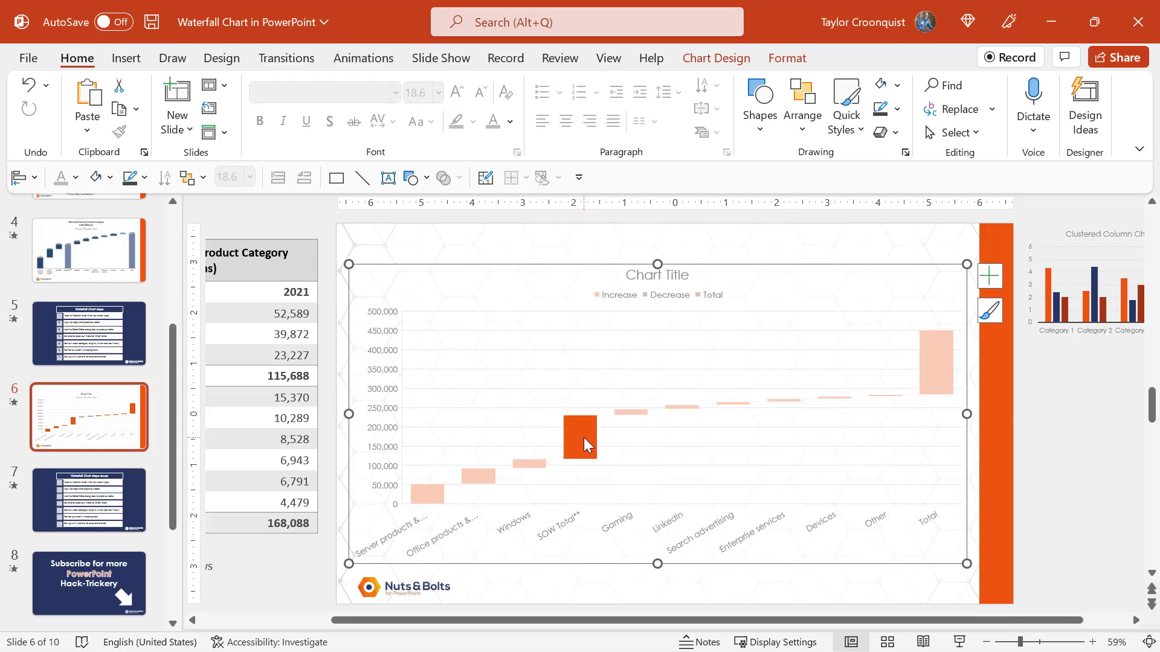
{"action": "right_click", "coordinate": [584, 446]}
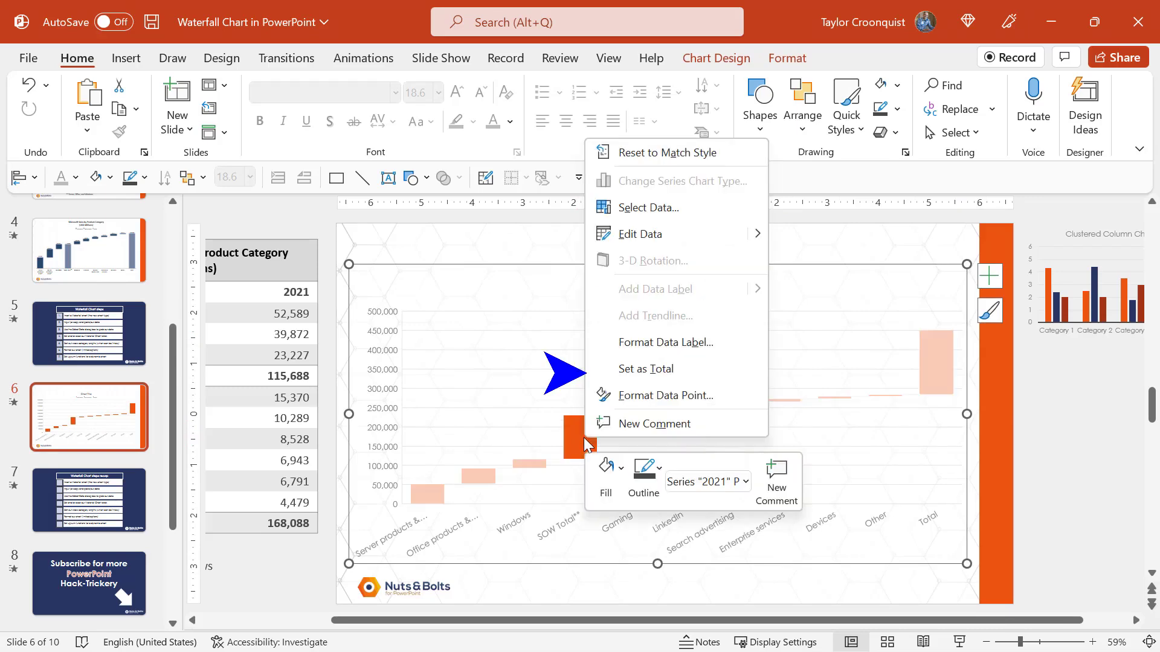
{"action": "left_click", "coordinate": [639, 369]}
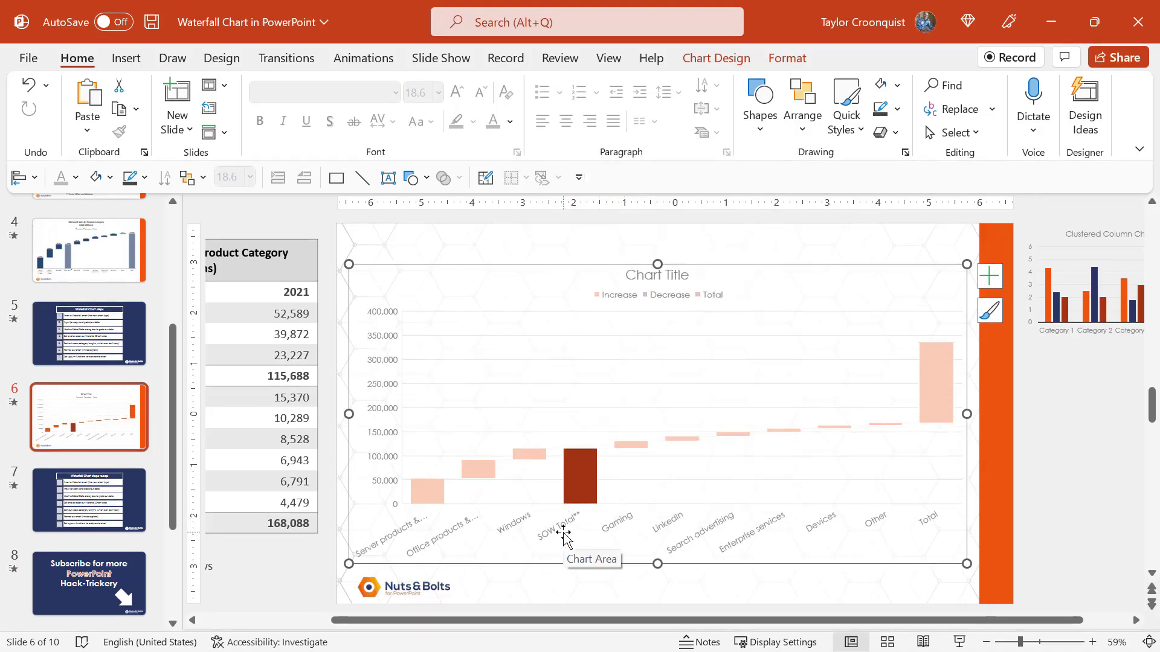
{"action": "mouse_move", "coordinate": [578, 507]}
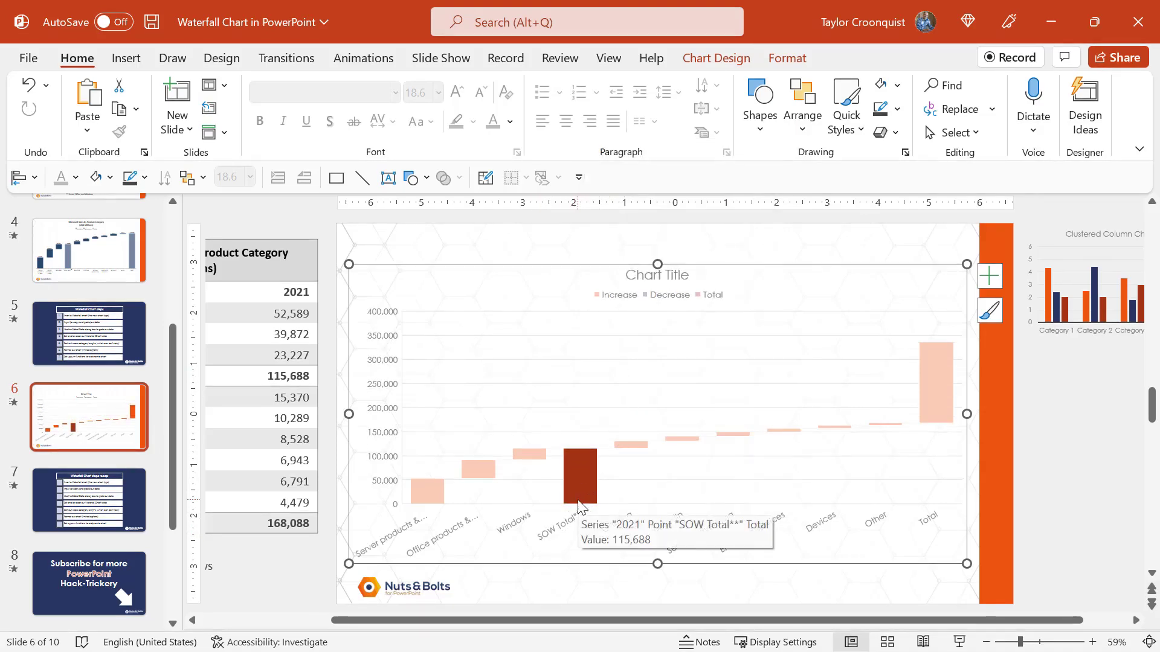
{"action": "left_click", "coordinate": [586, 592]}
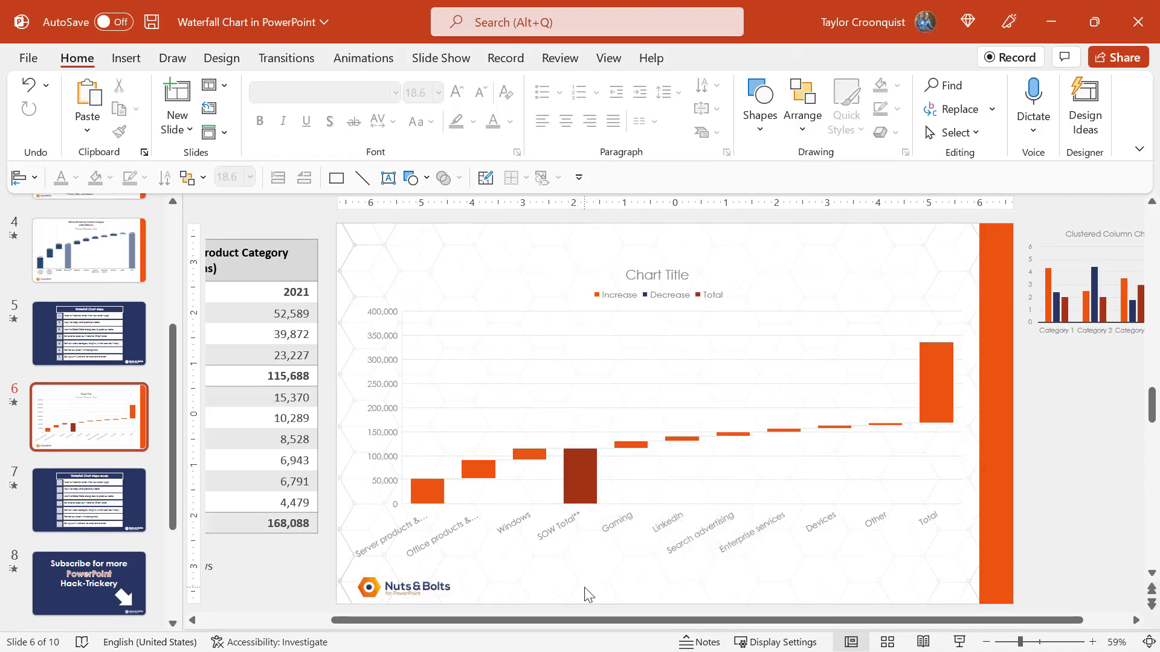
{"action": "left_click", "coordinate": [582, 465]}
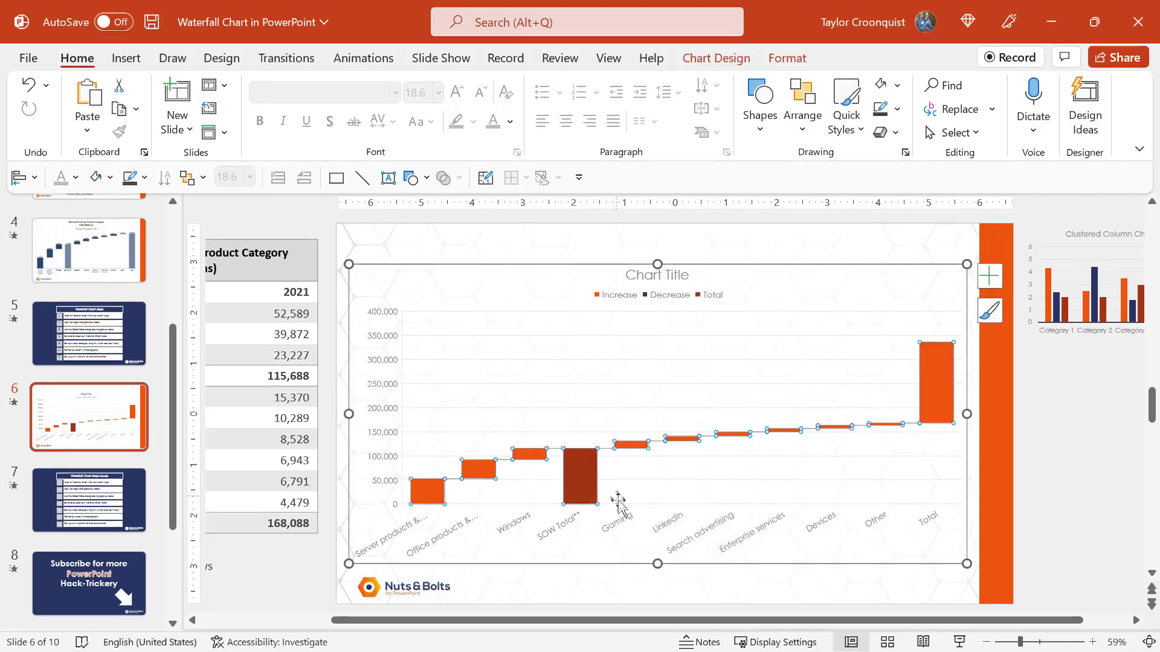
{"action": "left_click", "coordinate": [581, 476]}
{"action": "right_click", "coordinate": [582, 473]}
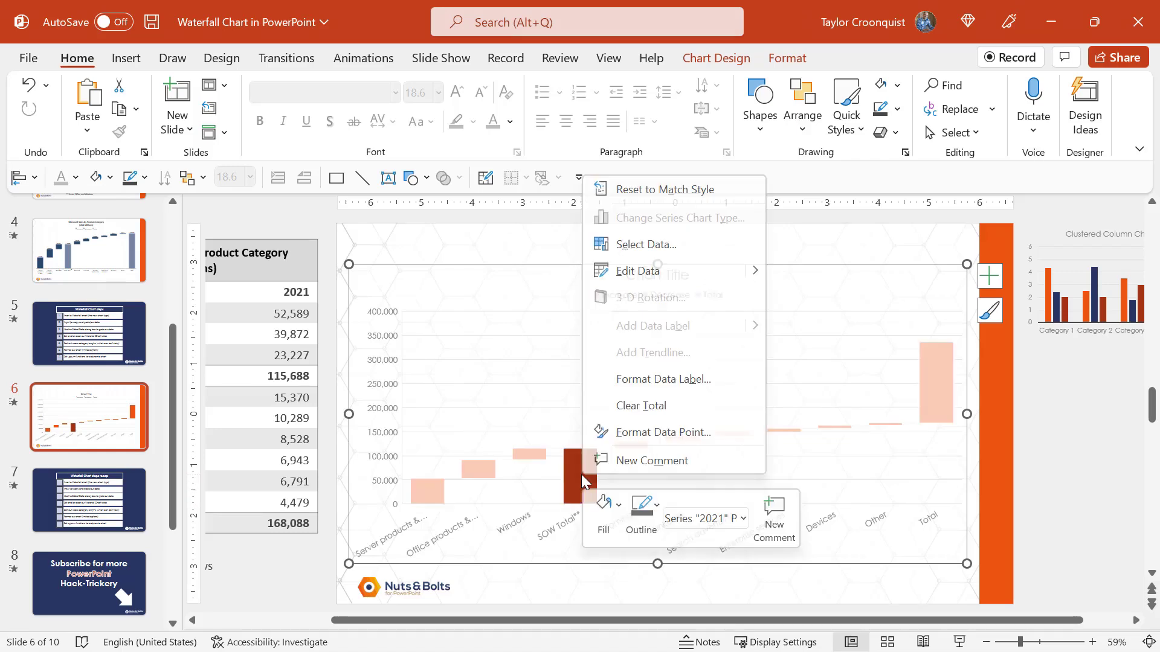
{"action": "left_click", "coordinate": [615, 407]}
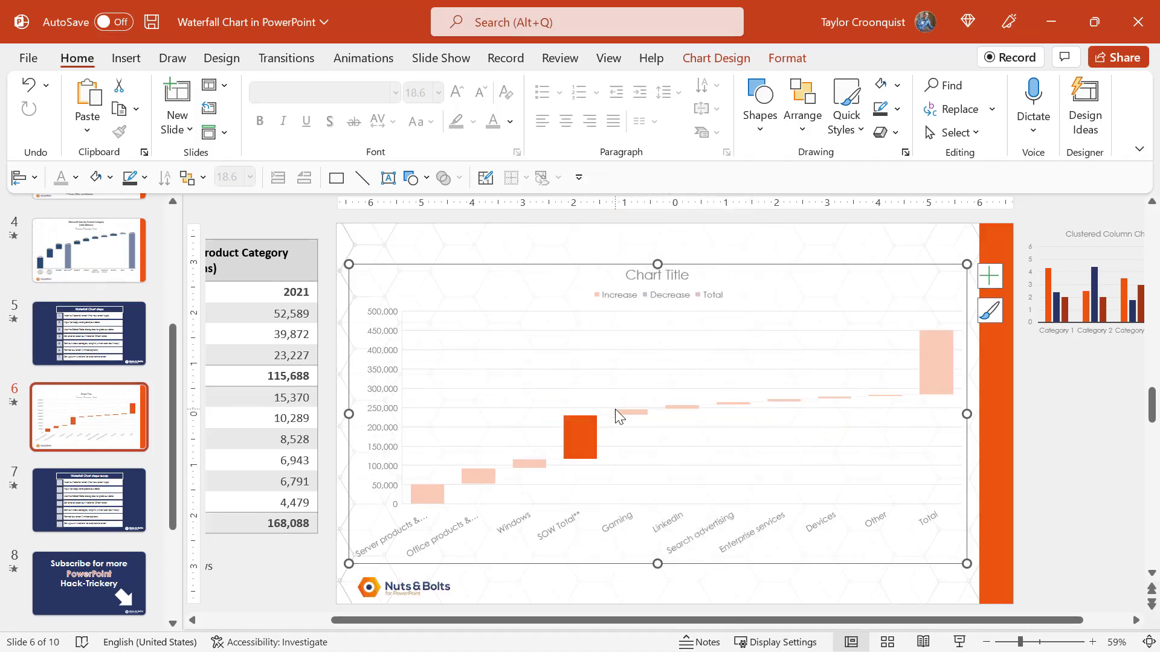
{"action": "right_click", "coordinate": [579, 435]}
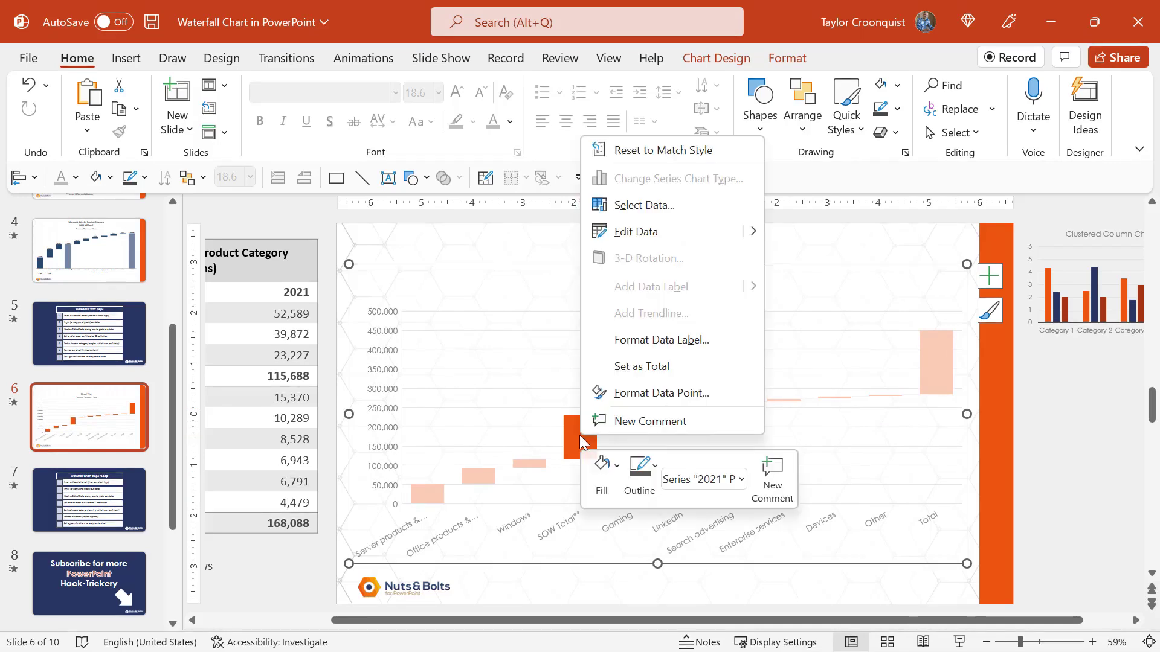
{"action": "left_click", "coordinate": [627, 371]}
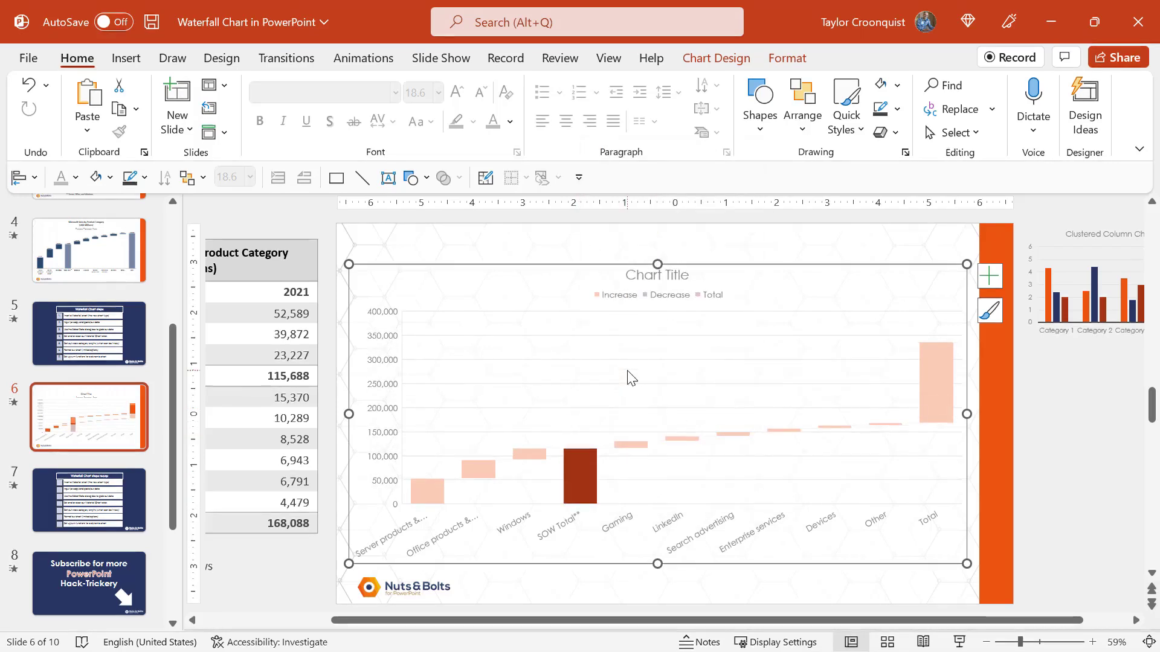
- Set the Total bar as a total column as well
{"action": "left_click", "coordinate": [924, 362]}
{"action": "right_click", "coordinate": [929, 370]}
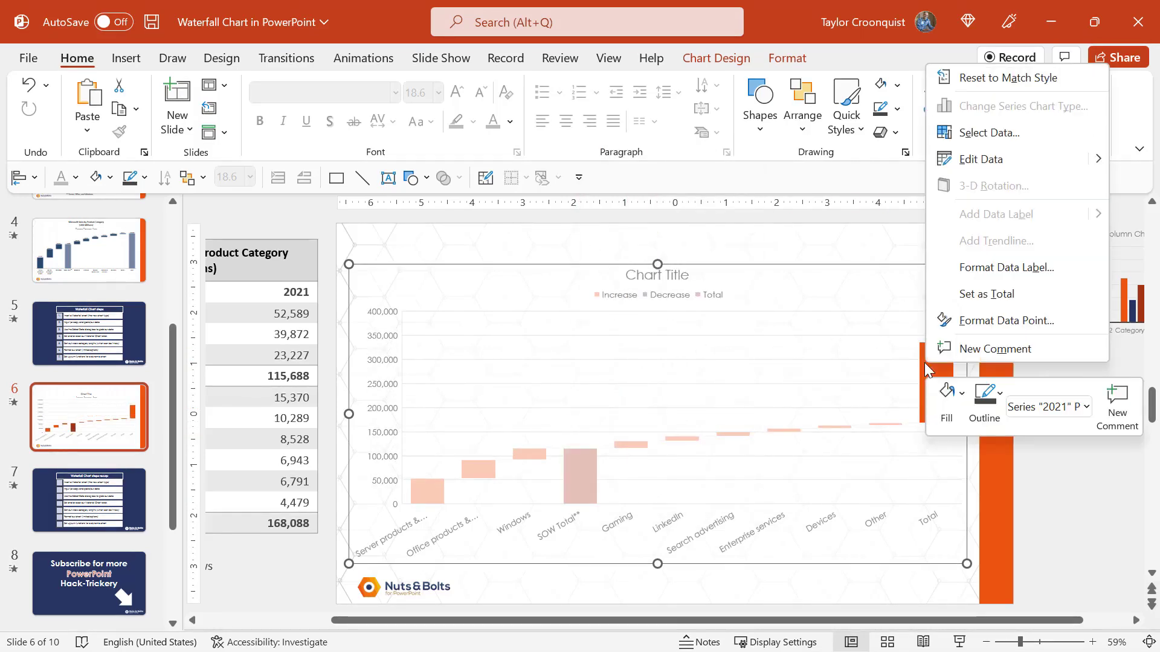
{"action": "left_click", "coordinate": [977, 293]}
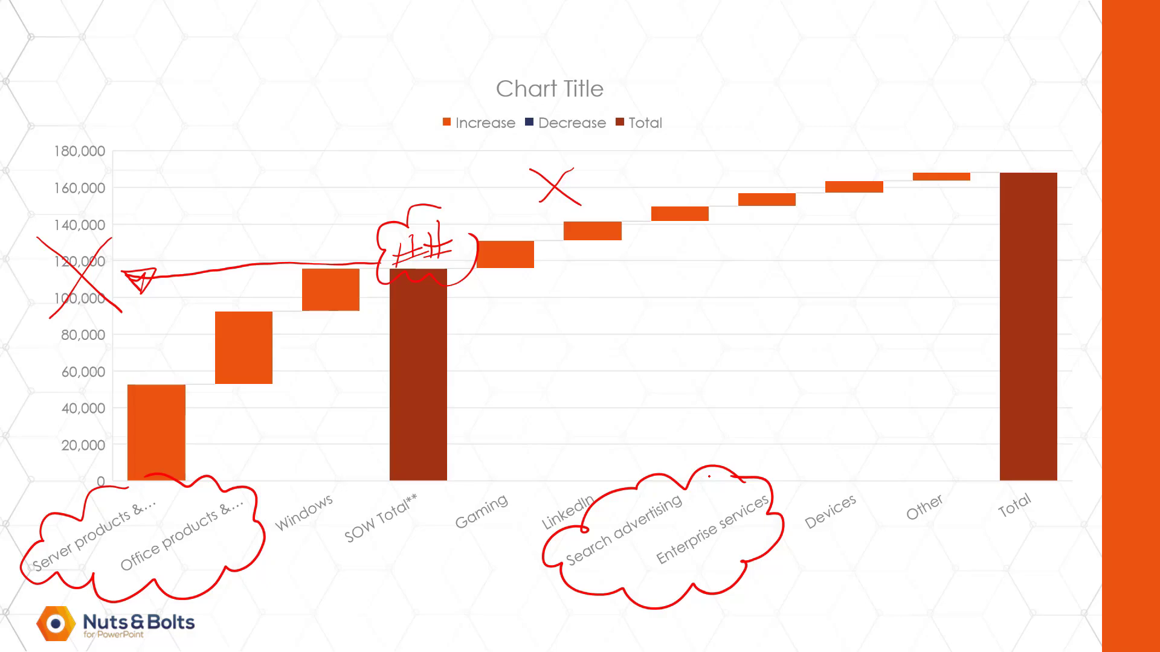
{"action": "key", "text": "e"}
{"action": "key", "text": "Escape"}
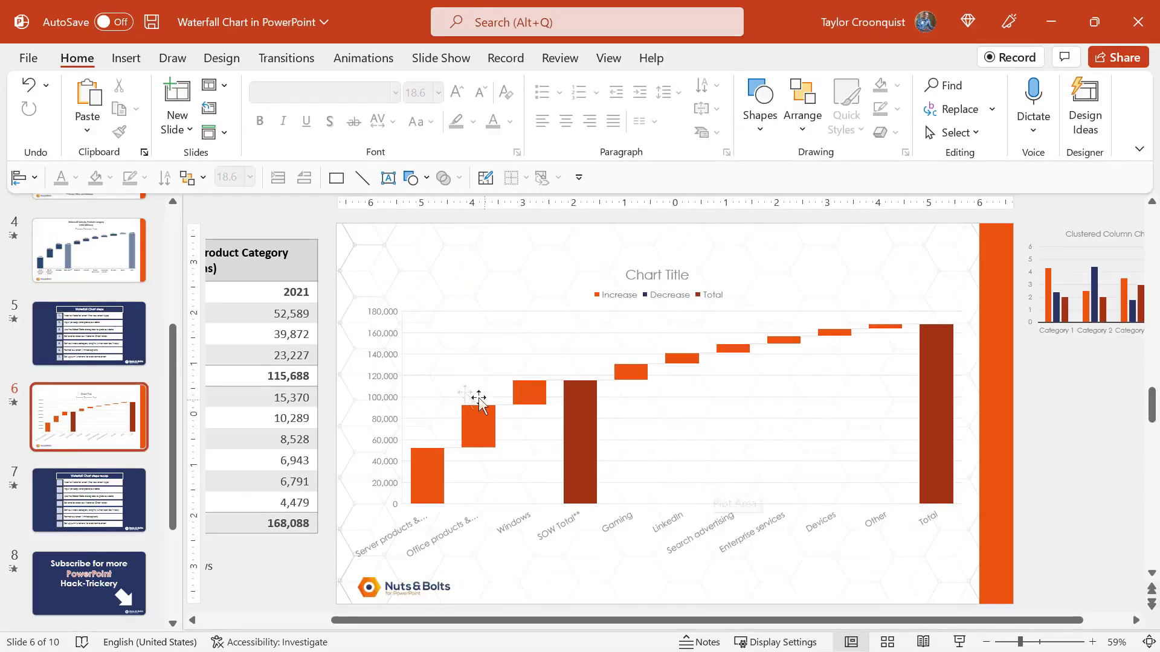
- Delete the waterfall chart's vertical axis labels
{"action": "left_click", "coordinate": [390, 387]}
{"action": "key", "text": "Delete"}
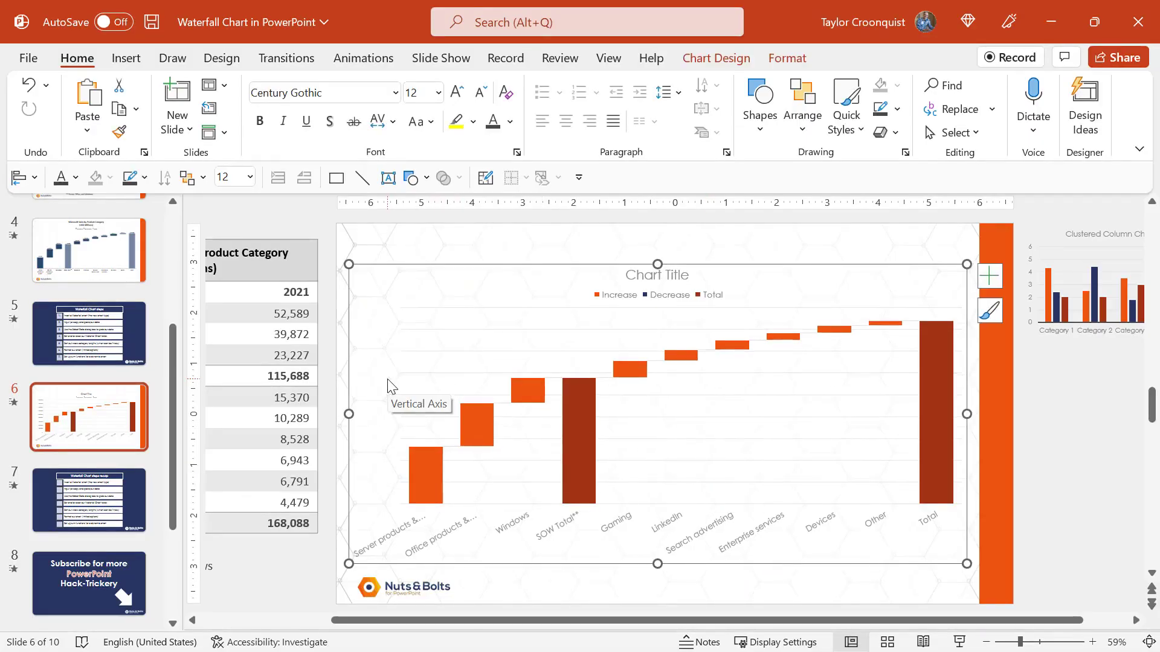
{"action": "left_click", "coordinate": [440, 357]}
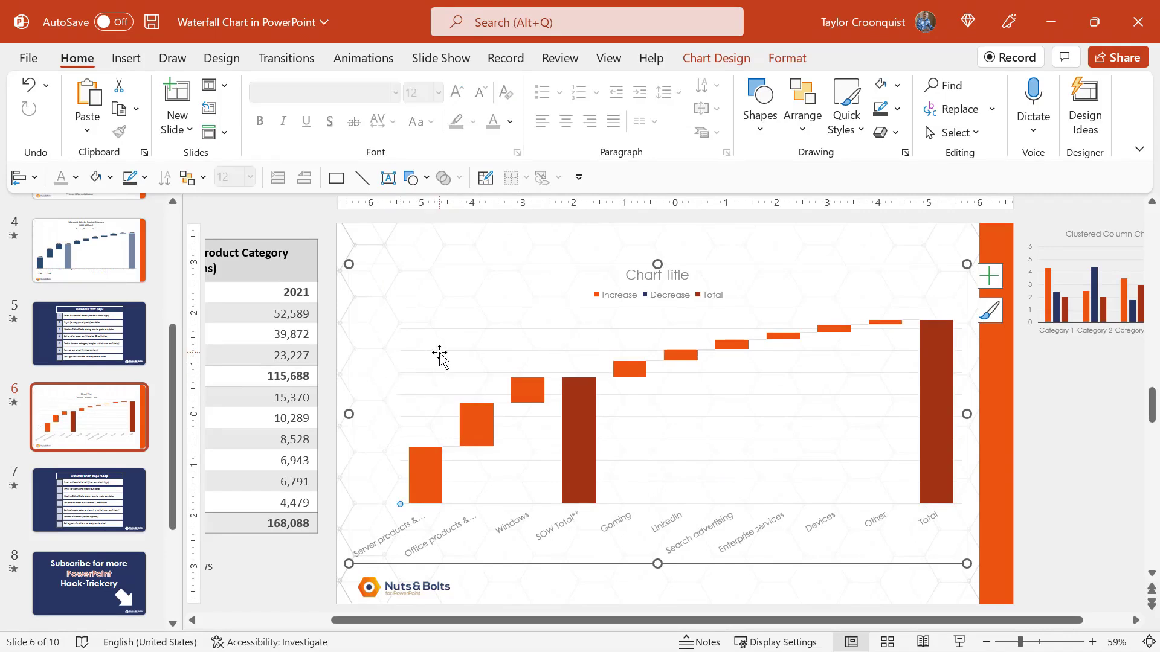
{"action": "left_click", "coordinate": [469, 338]}
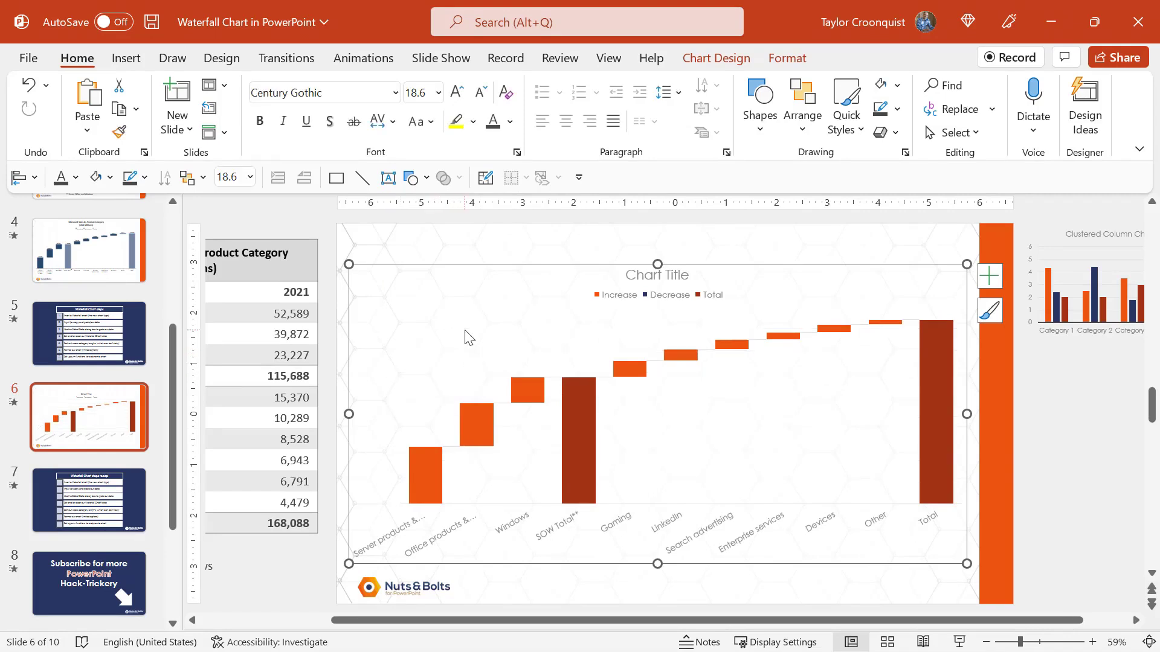
- Add data labels showing each bar's value, then select the category axis labels
{"action": "right_click", "coordinate": [582, 418]}
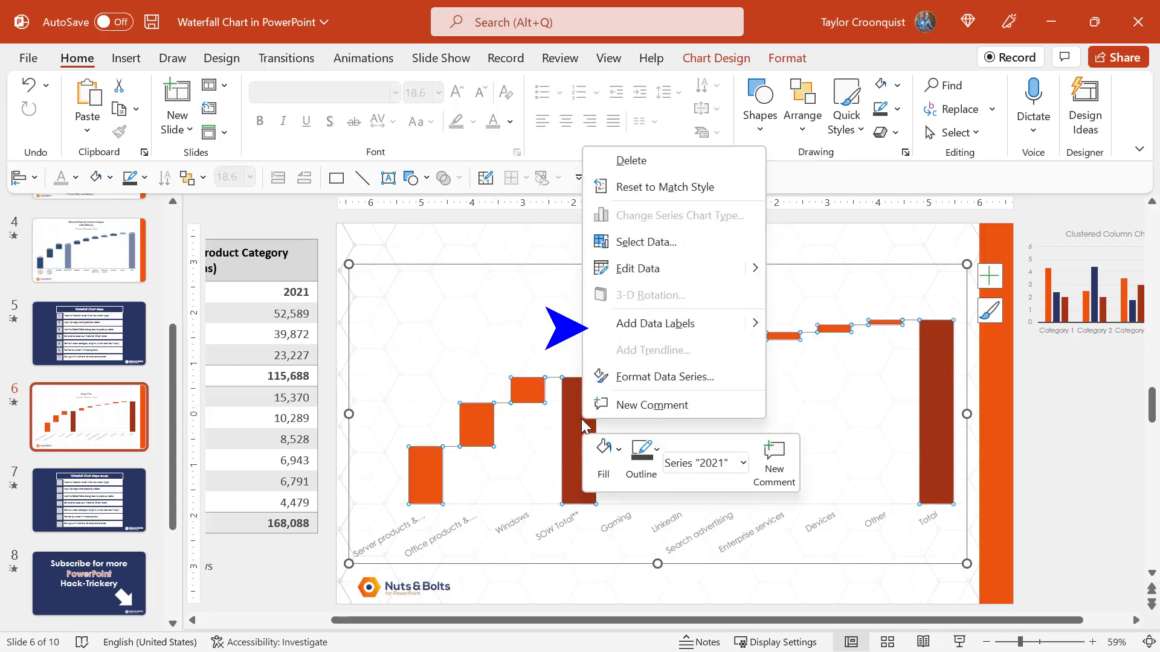
{"action": "left_click", "coordinate": [637, 326]}
{"action": "left_click", "coordinate": [590, 382]}
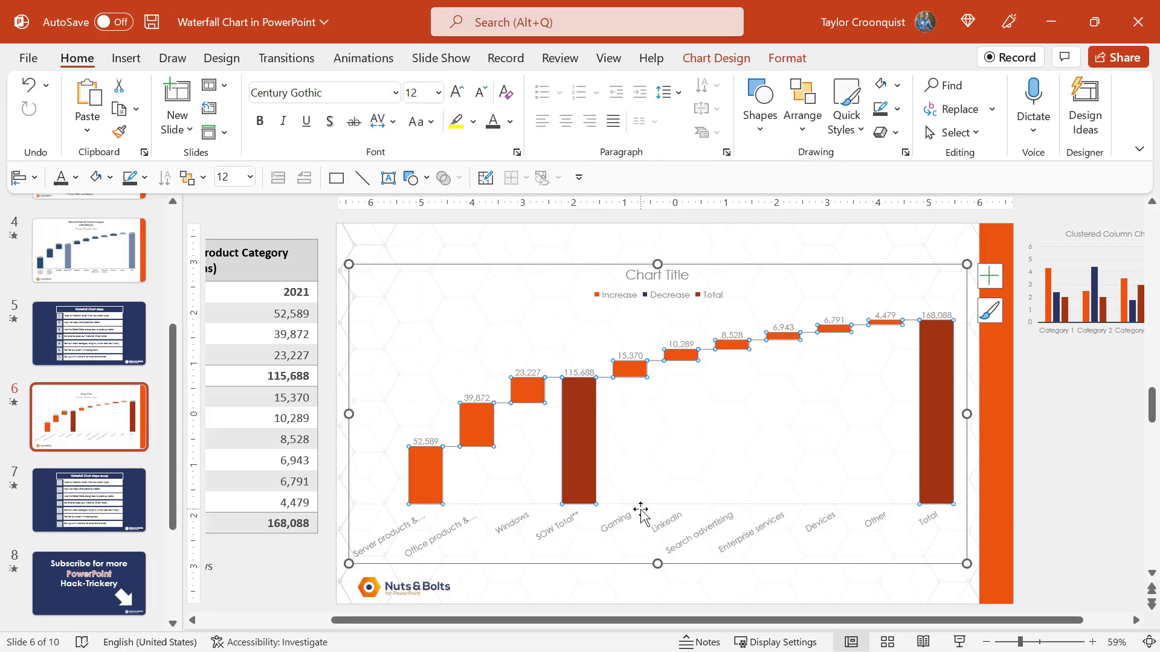
{"action": "left_click", "coordinate": [450, 539]}
{"action": "key", "text": "ctrl+shift+period"}
{"action": "key", "text": "ctrl+shift+period"}
{"action": "key", "text": "ctrl+shift+period"}
{"action": "key", "text": "ctrl+shift+period"}
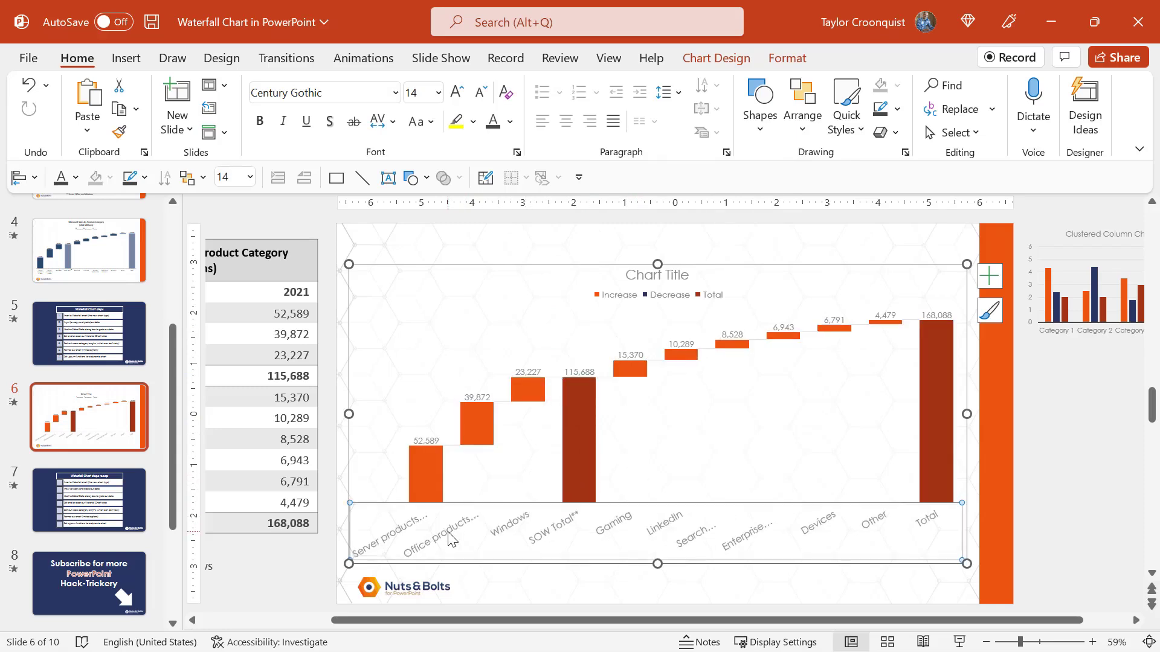
{"action": "key", "text": "ctrl+shift+comma"}
{"action": "key", "text": "ctrl+shift+comma"}
{"action": "key", "text": "ctrl+shift+comma"}
{"action": "key", "text": "ctrl+shift+comma"}
{"action": "key", "text": "ctrl+shift+comma"}
{"action": "key", "text": "ctrl+shift+comma"}
{"action": "key", "text": "ctrl+shift+comma"}
{"action": "key", "text": "ctrl+shift+comma"}
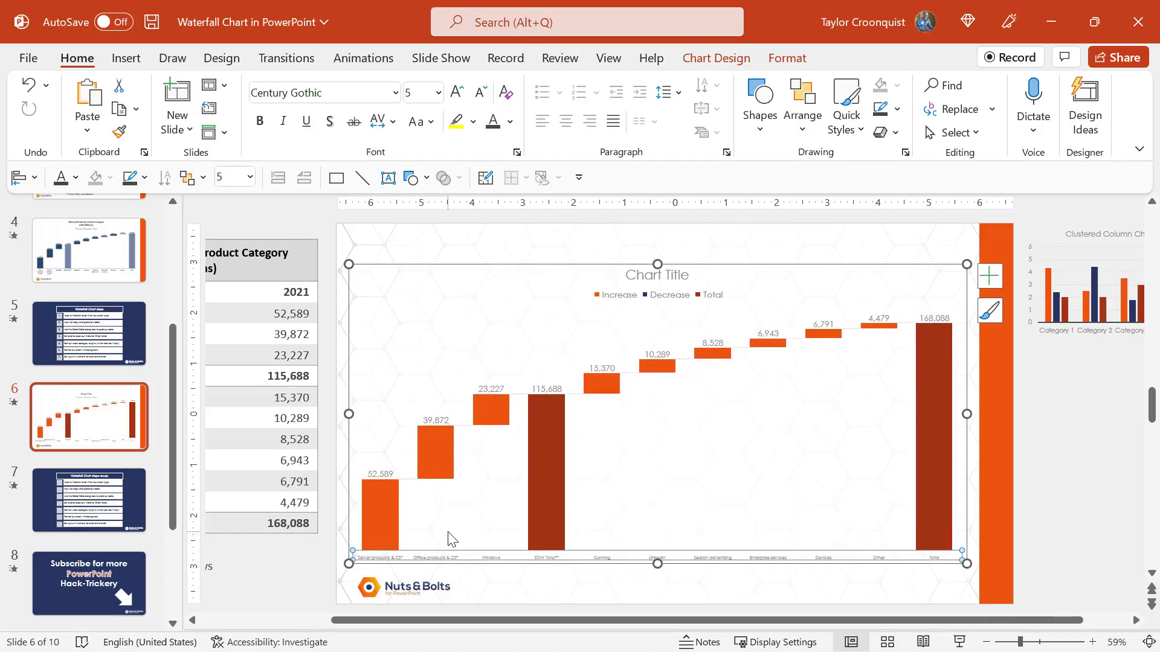
{"action": "key", "text": "ctrl+shift+period"}
{"action": "key", "text": "ctrl+shift+period"}
{"action": "key", "text": "ctrl+shift+comma"}
{"action": "key", "text": "ctrl+shift+comma"}
{"action": "key", "text": "ctrl+shift+comma"}
{"action": "key", "text": "ctrl+shift+comma"}
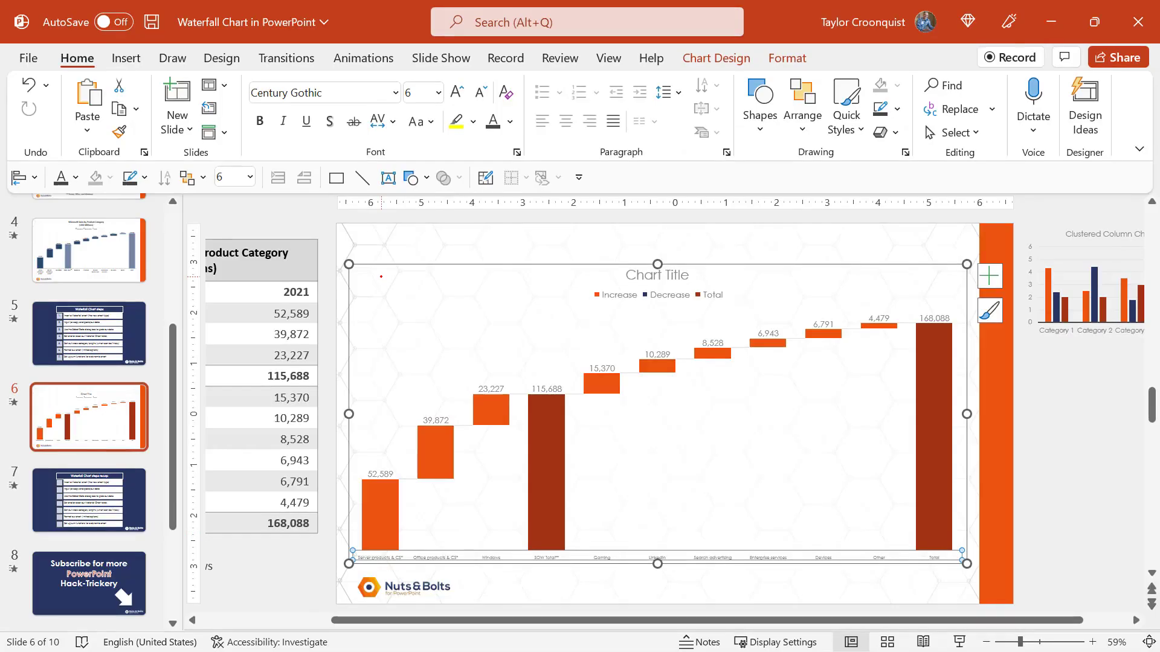
{"action": "left_click", "coordinate": [445, 561]}
{"action": "left_click", "coordinate": [446, 561]}
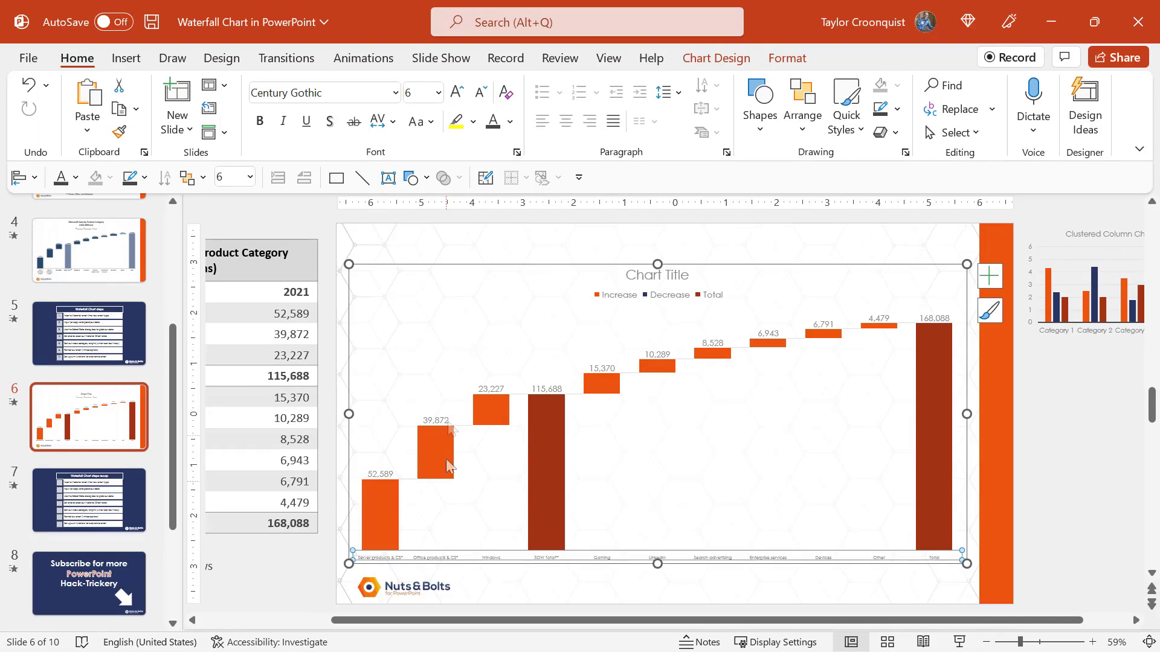
{"action": "left_click", "coordinate": [418, 95]}
{"action": "key", "text": "Return"}
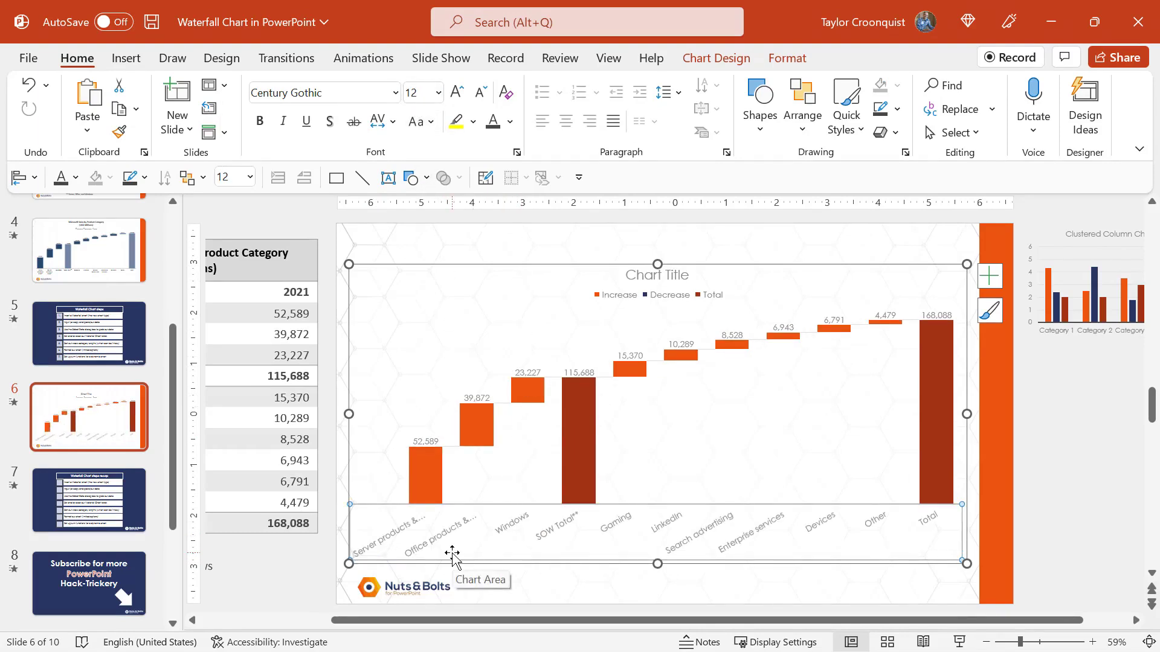
{"action": "right_click", "coordinate": [643, 436]}
- Break 'Server products & CS*' and 'Office products & CS*' onto three lines each
{"action": "left_click", "coordinate": [691, 332]}
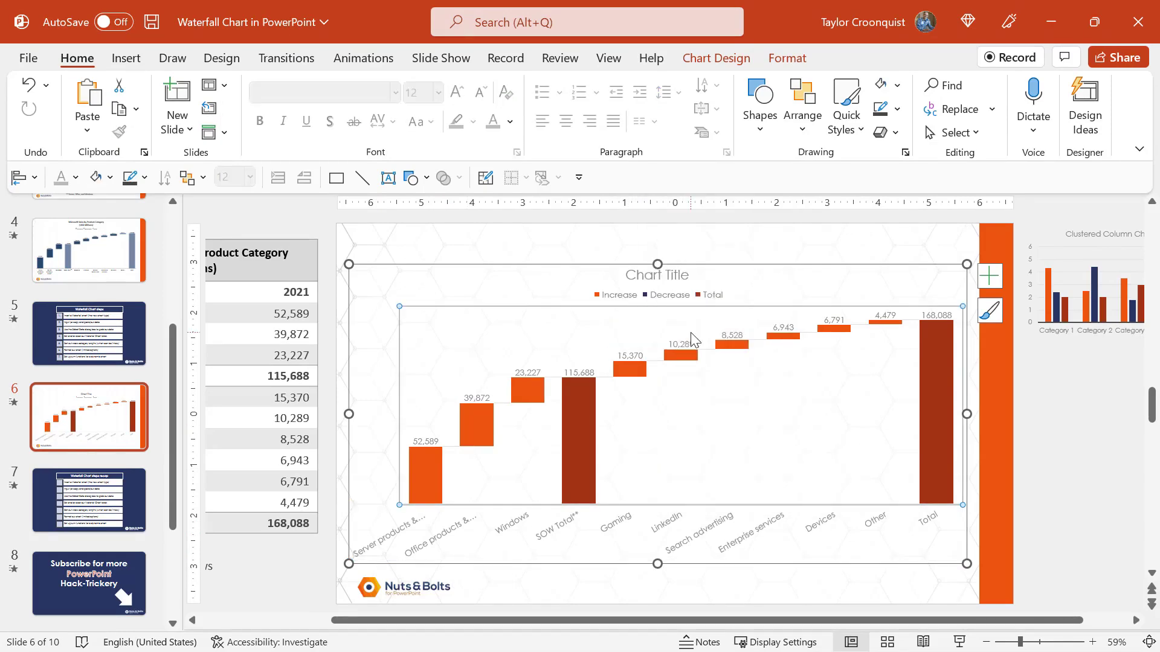
{"action": "left_click_drag", "start_coordinate": [616, 258], "coordinate": [616, 450]}
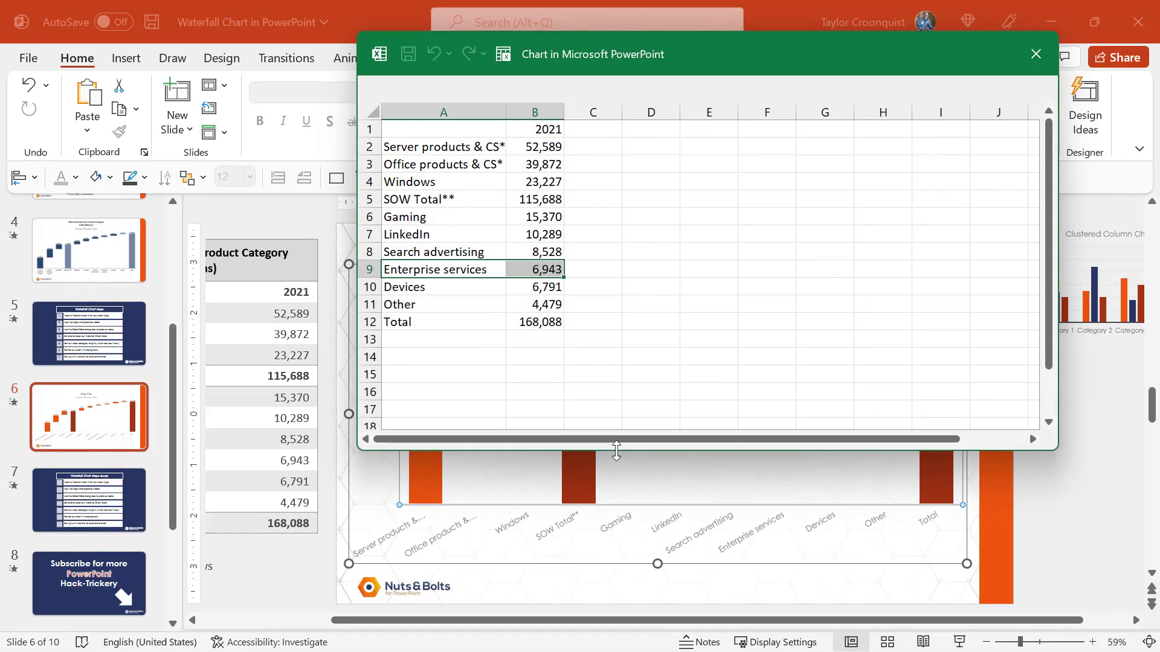
{"action": "double_click", "coordinate": [422, 146]}
{"action": "key", "text": "BackSpace"}
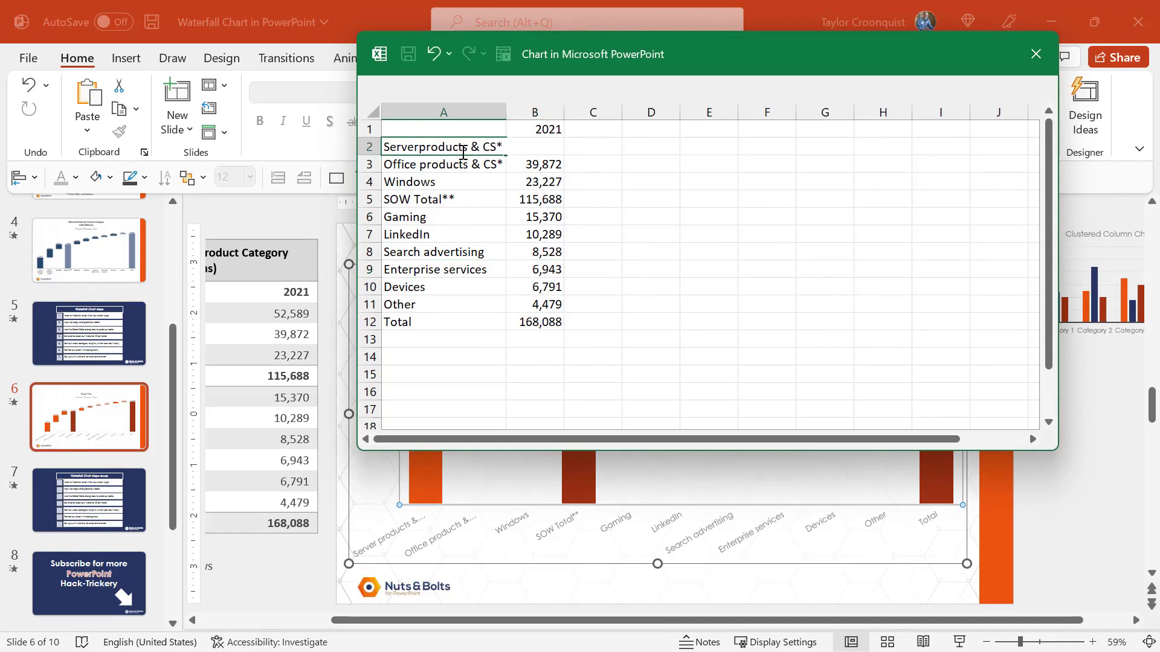
{"action": "key", "text": "alt+Return"}
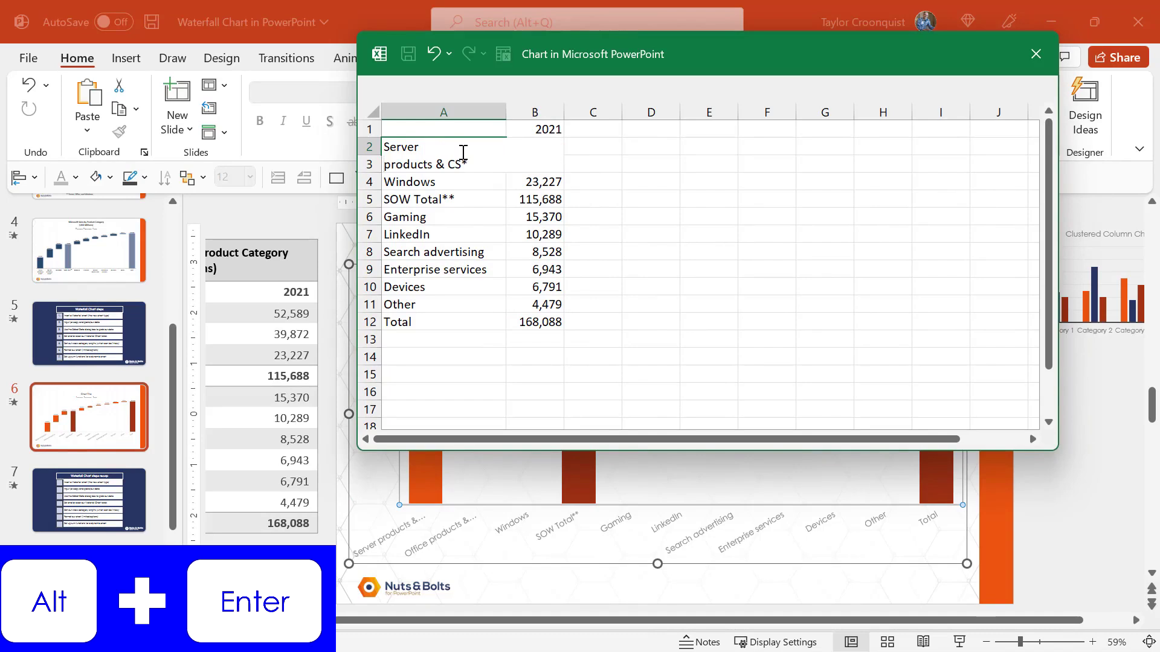
{"action": "key", "text": "BackSpace"}
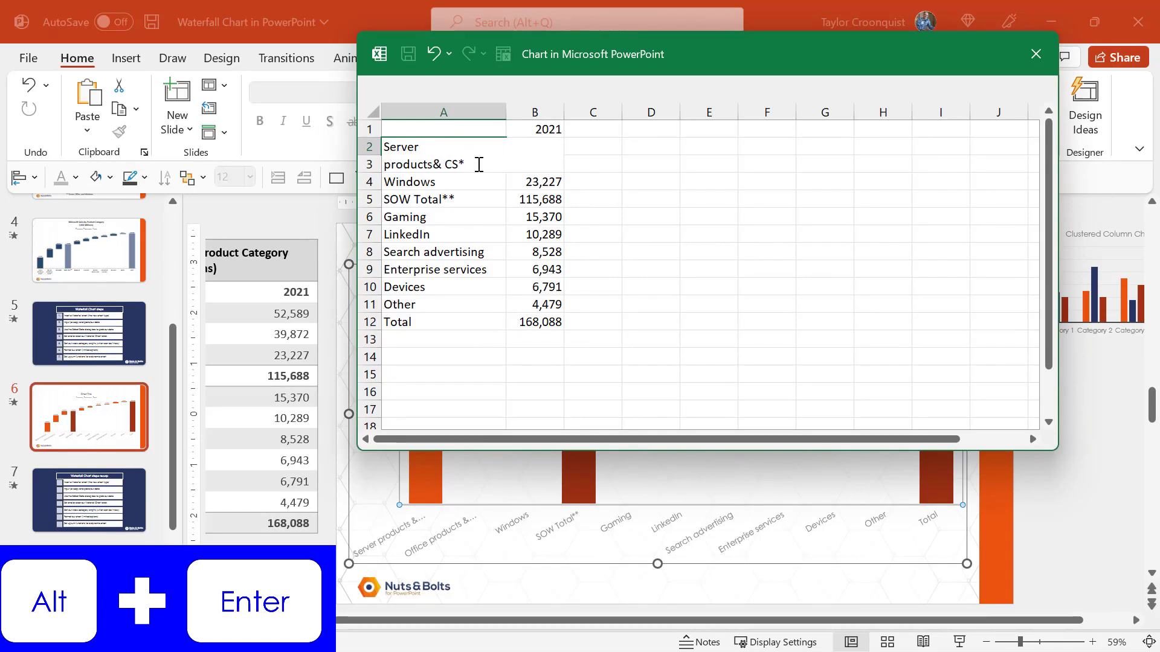
{"action": "key", "text": "alt+Return"}
{"action": "key", "text": "Return"}
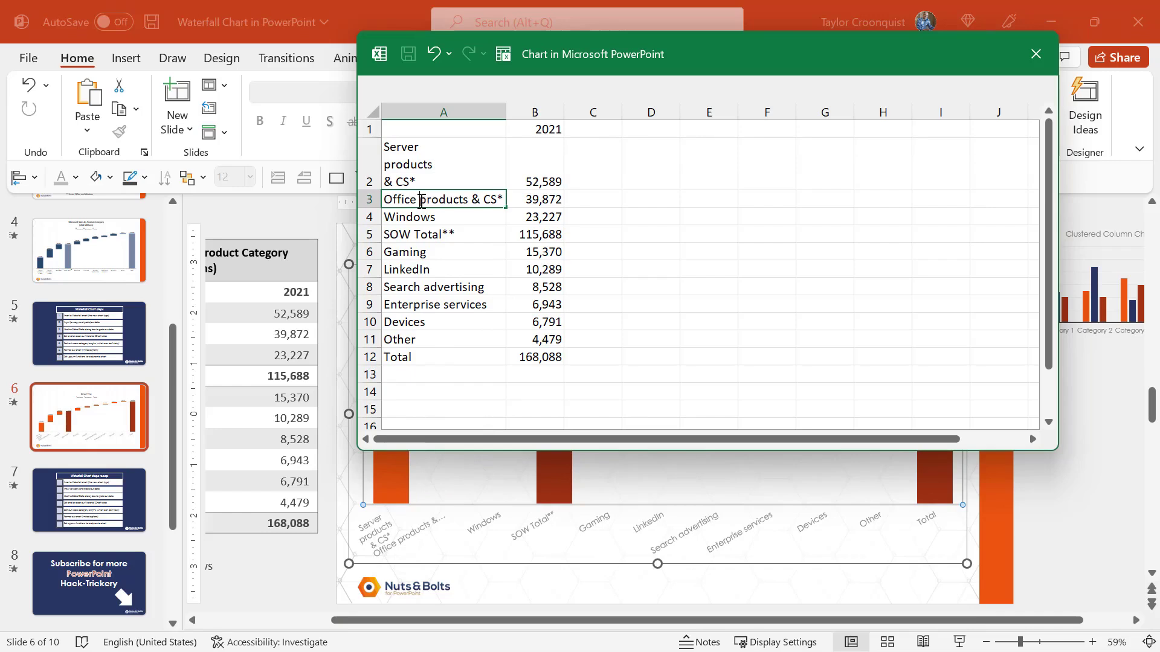
{"action": "double_click", "coordinate": [421, 200]}
{"action": "key", "text": "BackSpace"}
{"action": "key", "text": "alt+Return"}
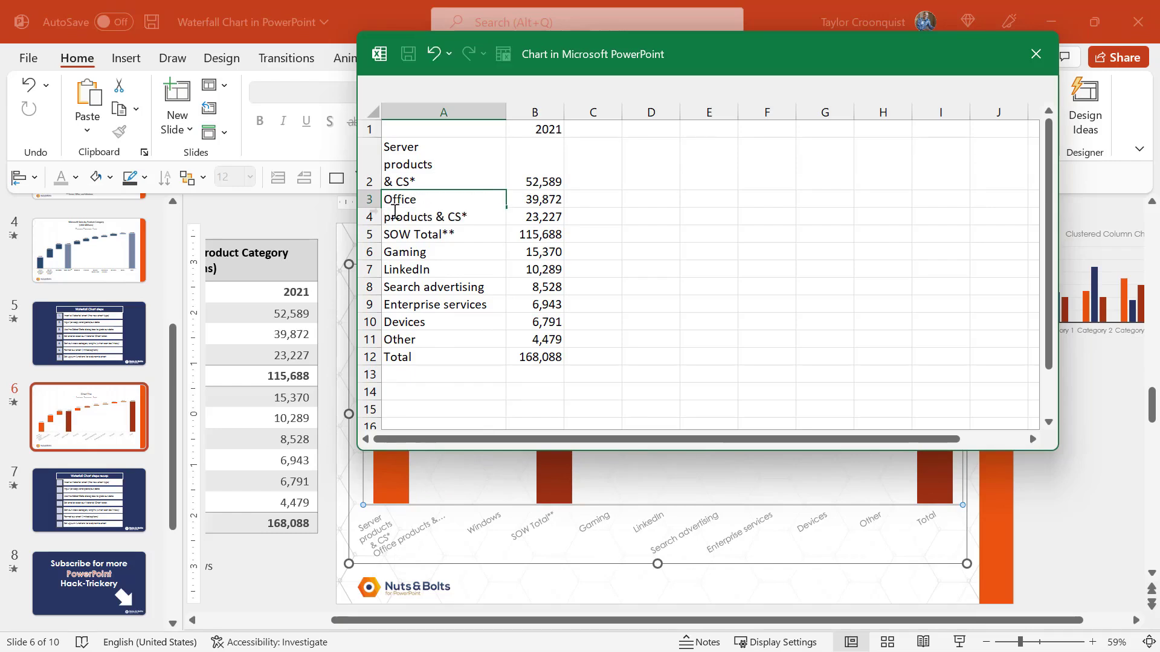
{"action": "left_click", "coordinate": [438, 215]}
{"action": "key", "text": "BackSpace"}
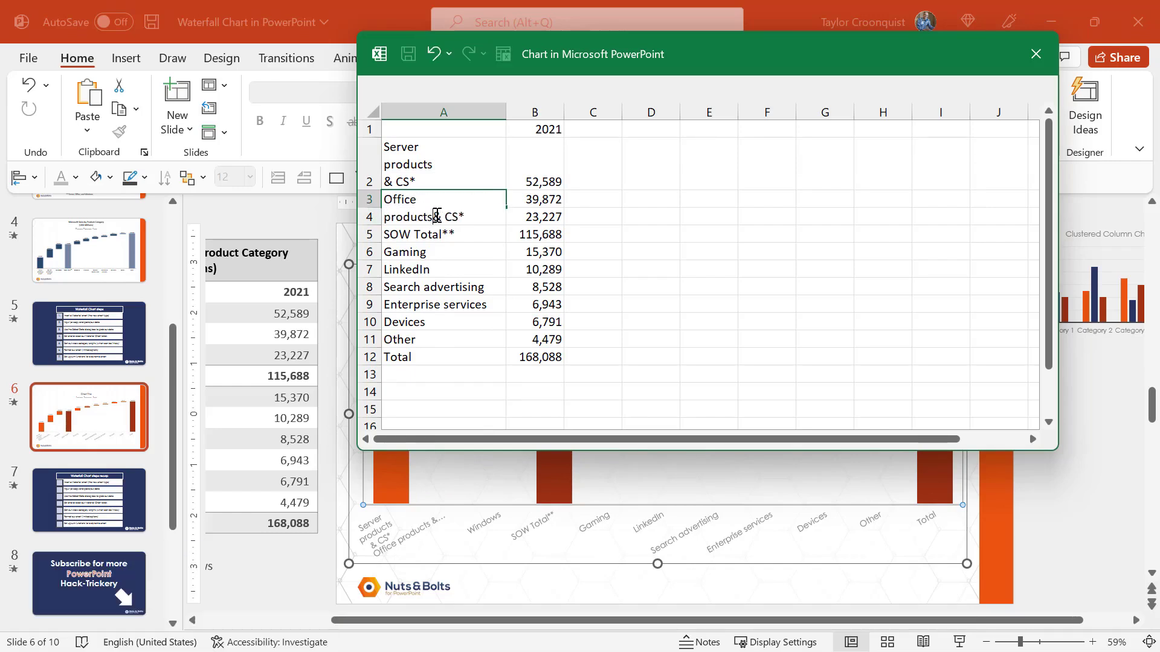
{"action": "key", "text": "alt+Return"}
{"action": "key", "text": "Return"}
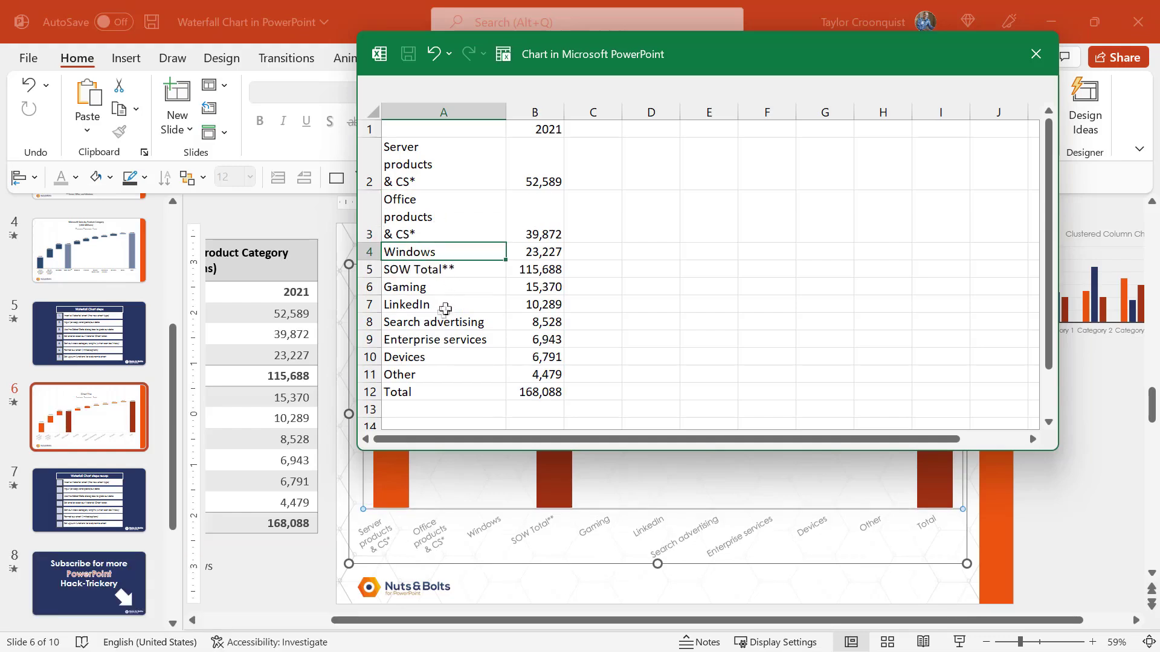
- Split 'Search advertising' and 'Enterprise services' onto two lines and close the data sheet
{"action": "left_click", "coordinate": [436, 325]}
{"action": "double_click", "coordinate": [424, 323]}
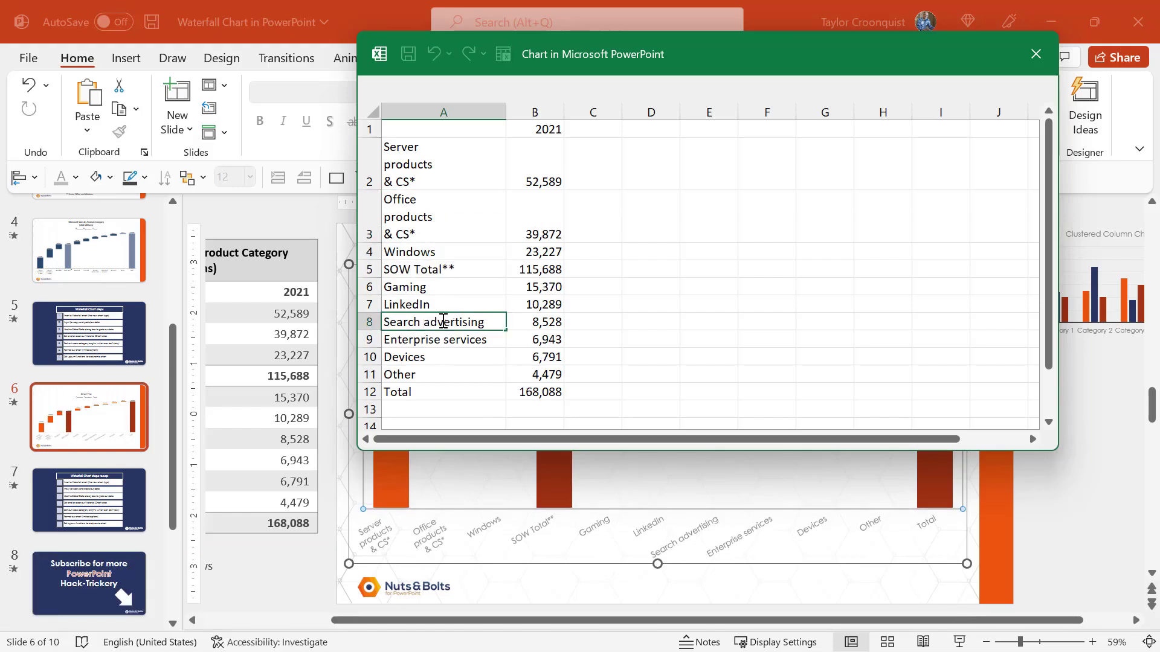
{"action": "key", "text": "BackSpace"}
{"action": "key", "text": "alt+Return"}
{"action": "key", "text": "Return"}
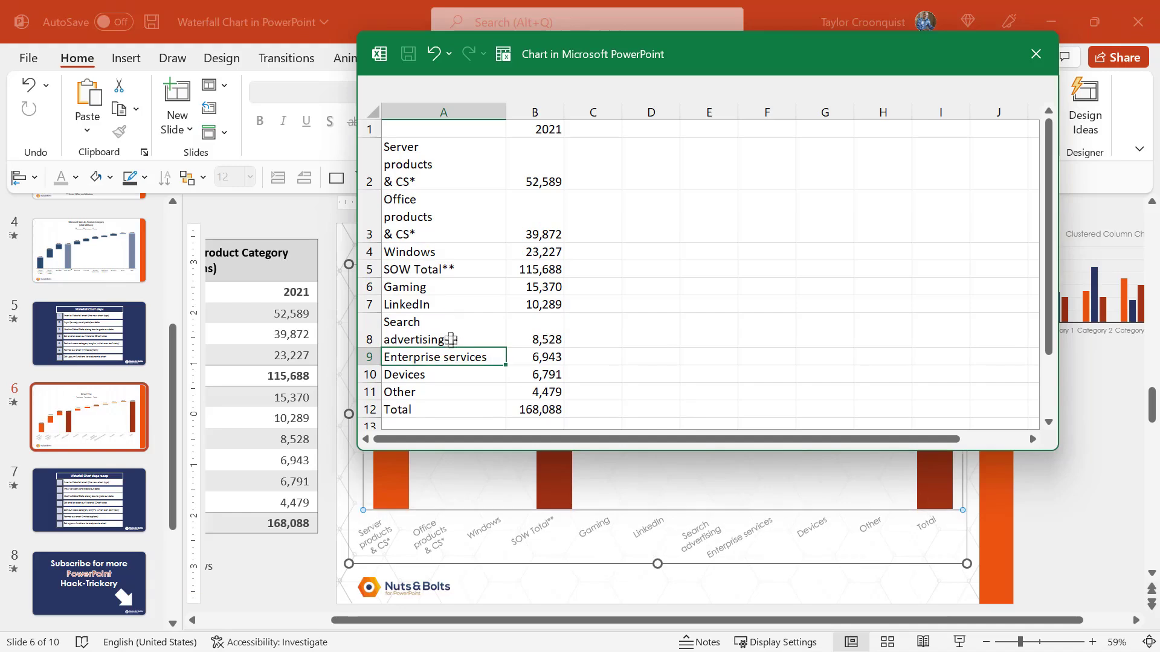
{"action": "double_click", "coordinate": [447, 358]}
{"action": "key", "text": "BackSpace"}
{"action": "key", "text": "alt+Return"}
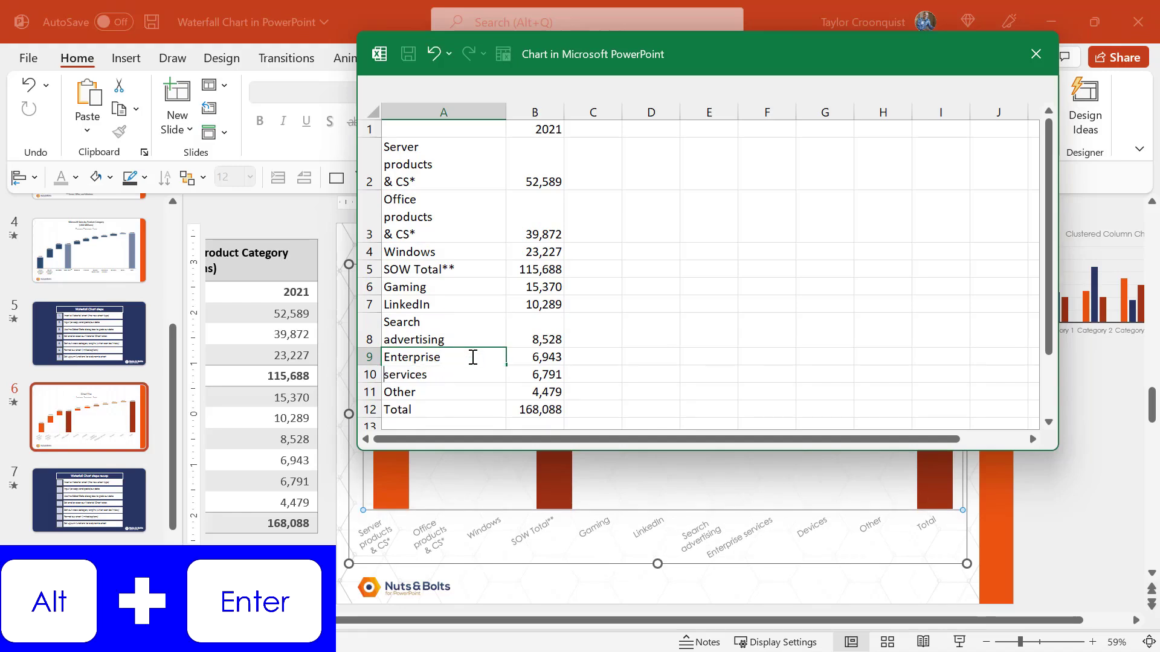
{"action": "key", "text": "Return"}
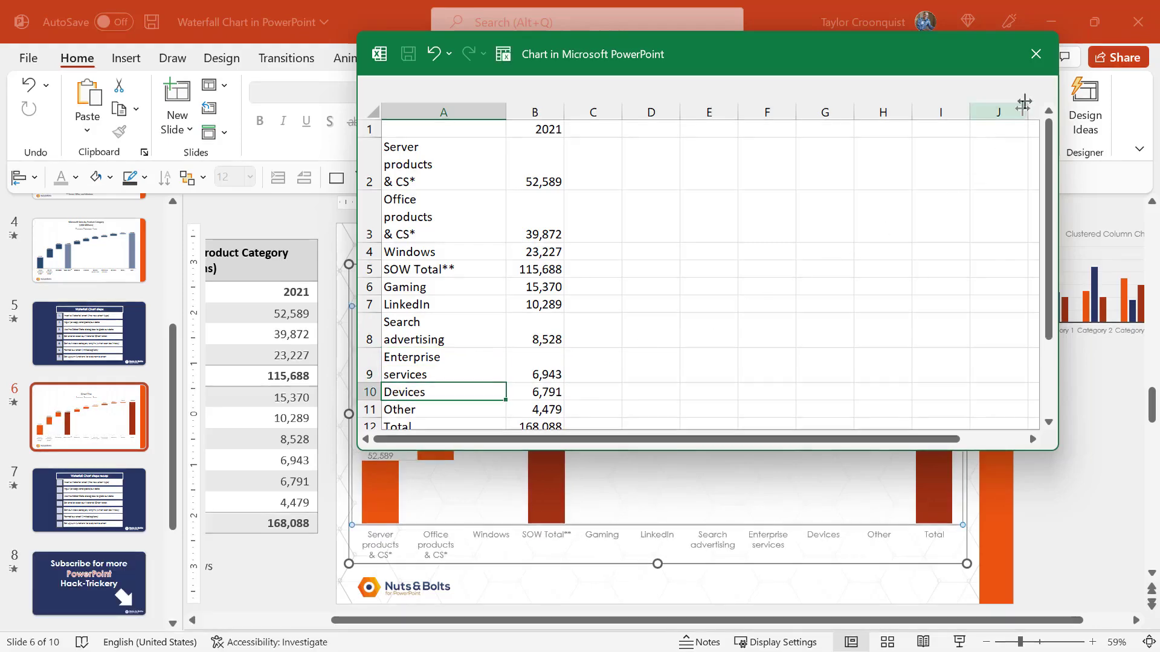
{"action": "left_click", "coordinate": [1035, 67]}
{"action": "left_click", "coordinate": [1035, 387]}
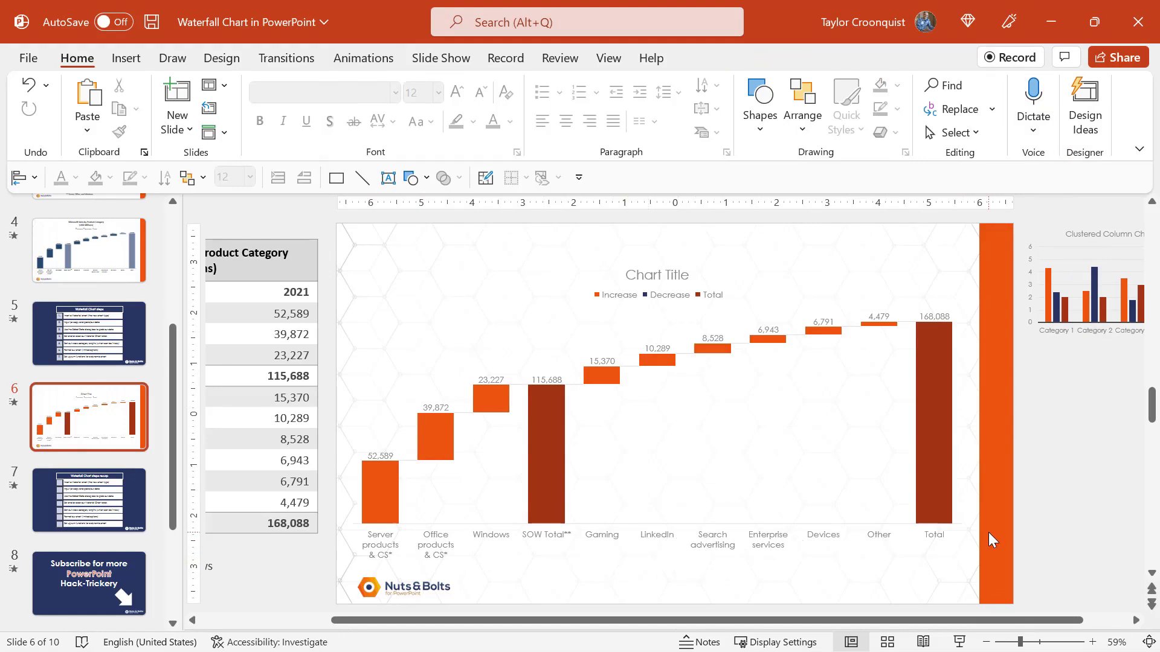
- Open the waterfall chart's Chart Styles choices, then clear annotations and leave the slide show
{"action": "left_click", "coordinate": [556, 396]}
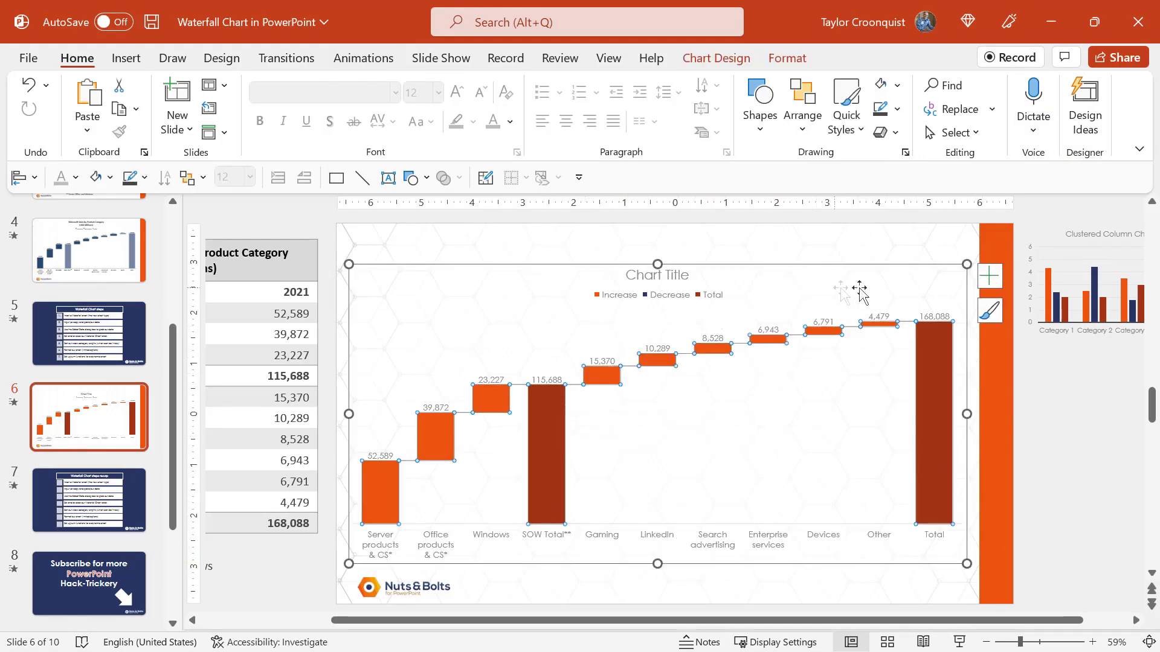
{"action": "left_click", "coordinate": [992, 314]}
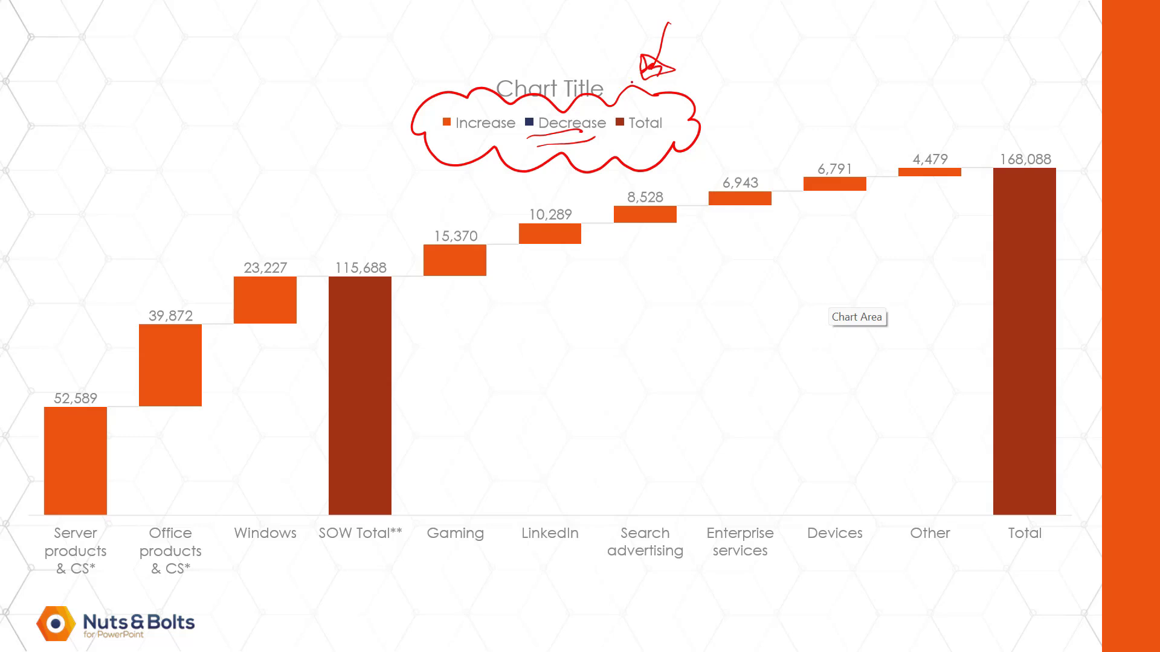
{"action": "key", "text": "e"}
{"action": "key", "text": "Escape"}
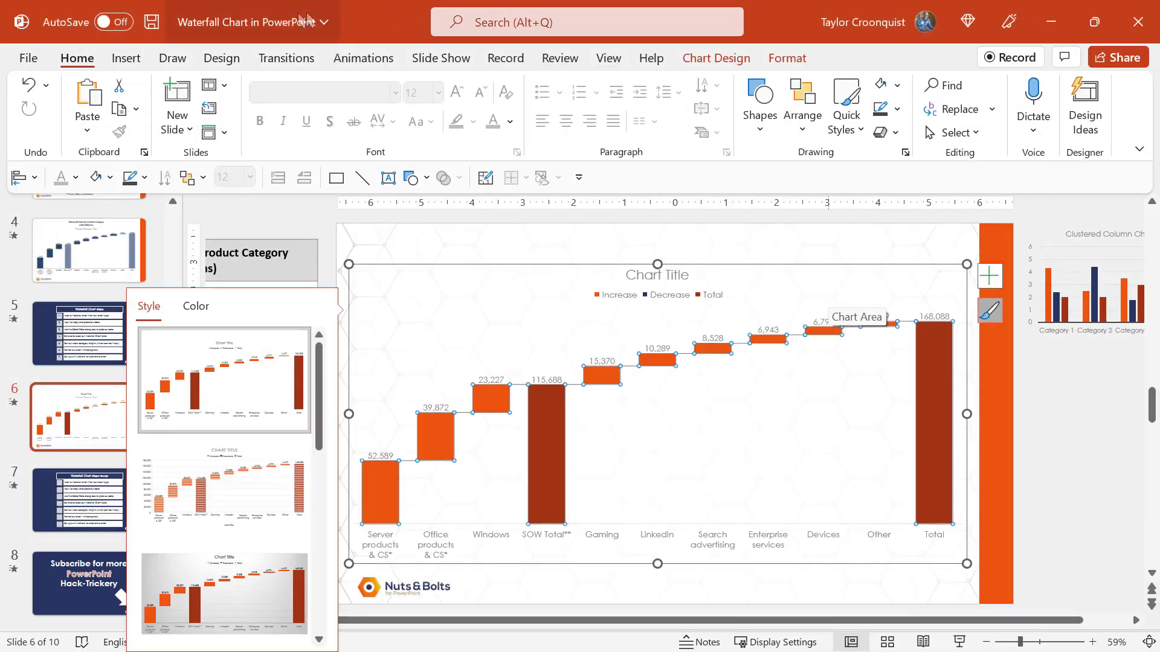
- Try several colour palettes and apply the monochromatic blue palette to the waterfall chart
{"action": "left_click", "coordinate": [210, 309]}
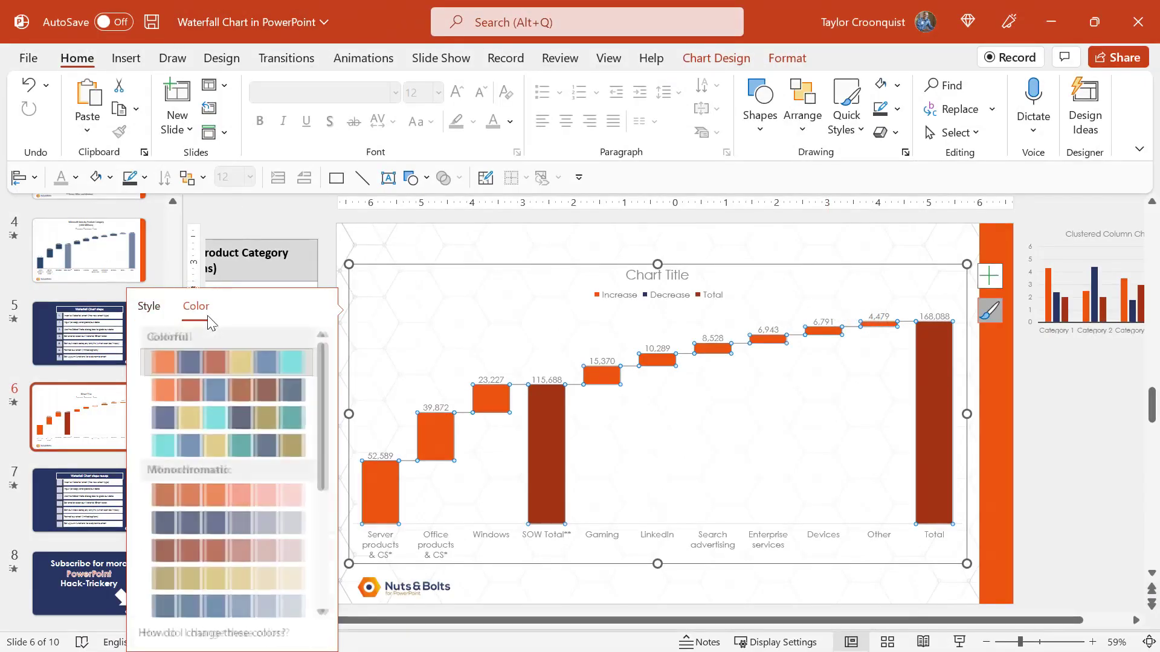
{"action": "left_click", "coordinate": [250, 389]}
{"action": "left_click", "coordinate": [252, 447]}
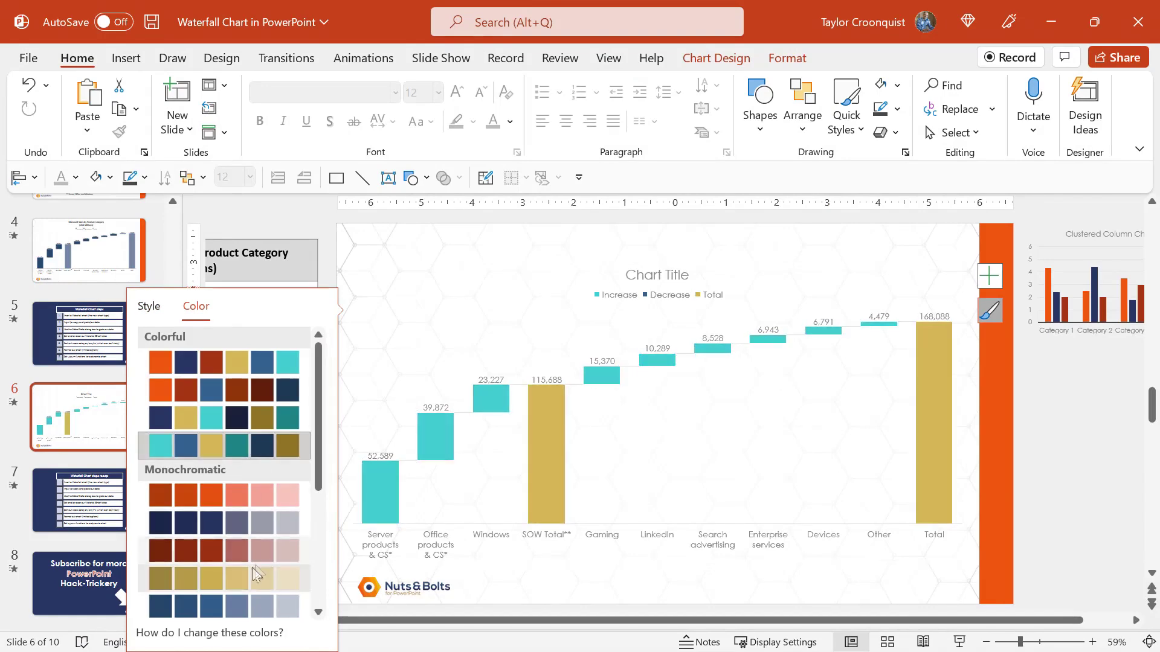
{"action": "left_click", "coordinate": [236, 607]}
{"action": "left_click", "coordinate": [553, 258]}
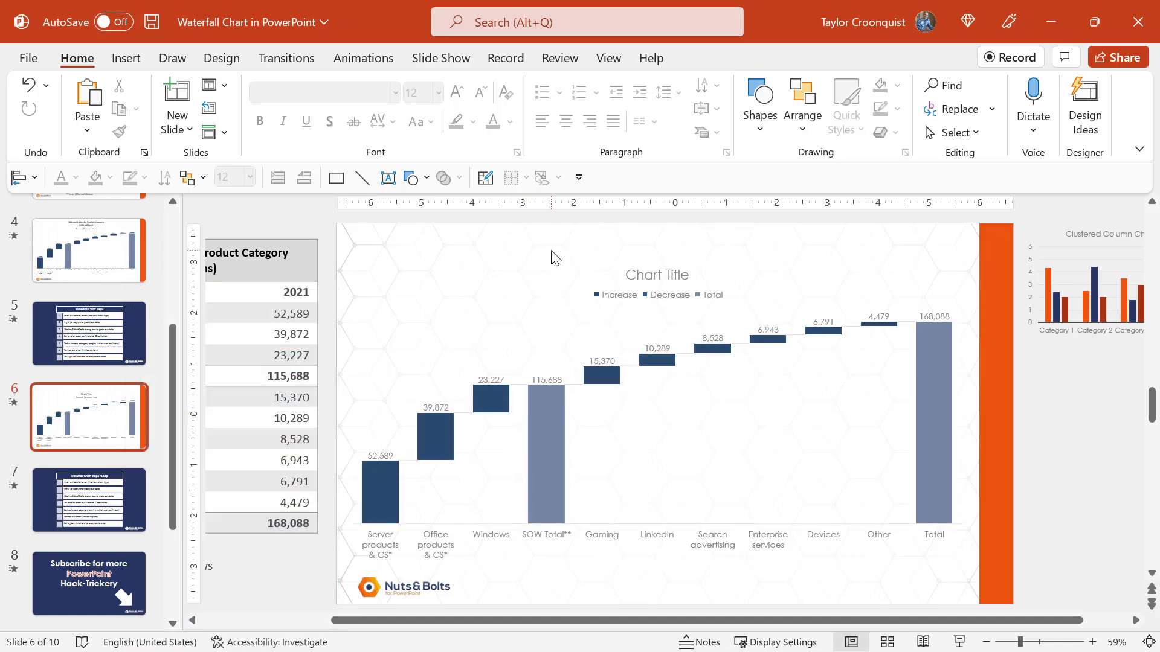
- Review the chart's colour palettes again, keeping the blue monochrome scheme
{"action": "left_click", "coordinate": [867, 373]}
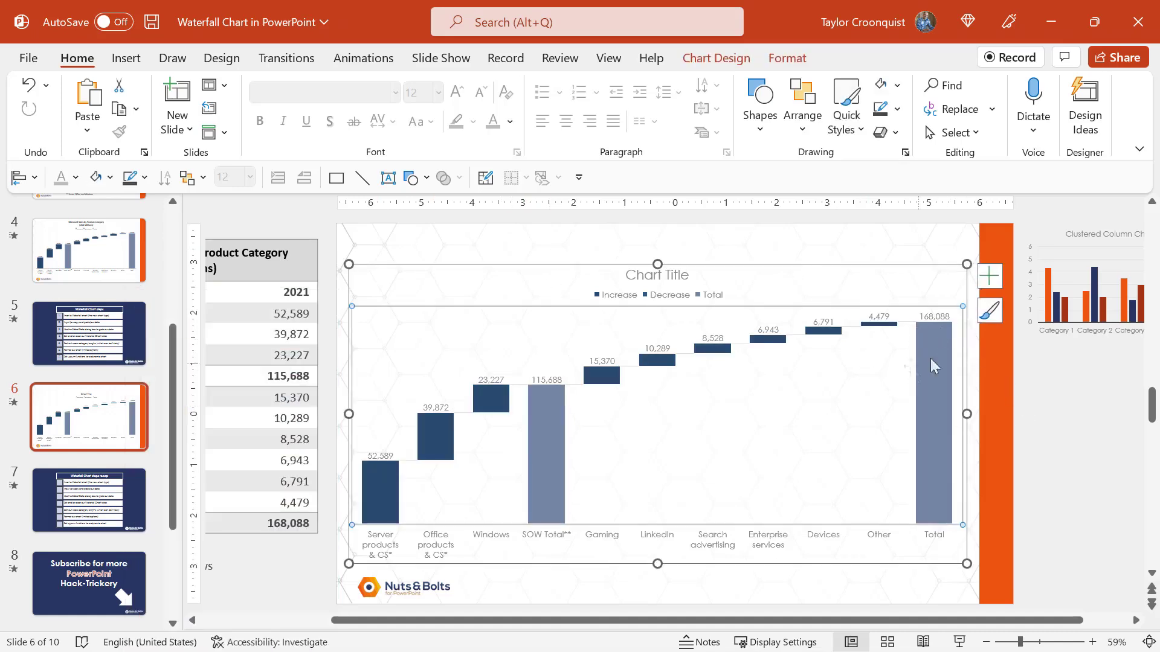
{"action": "left_click", "coordinate": [1001, 311]}
{"action": "left_click", "coordinate": [1029, 399]}
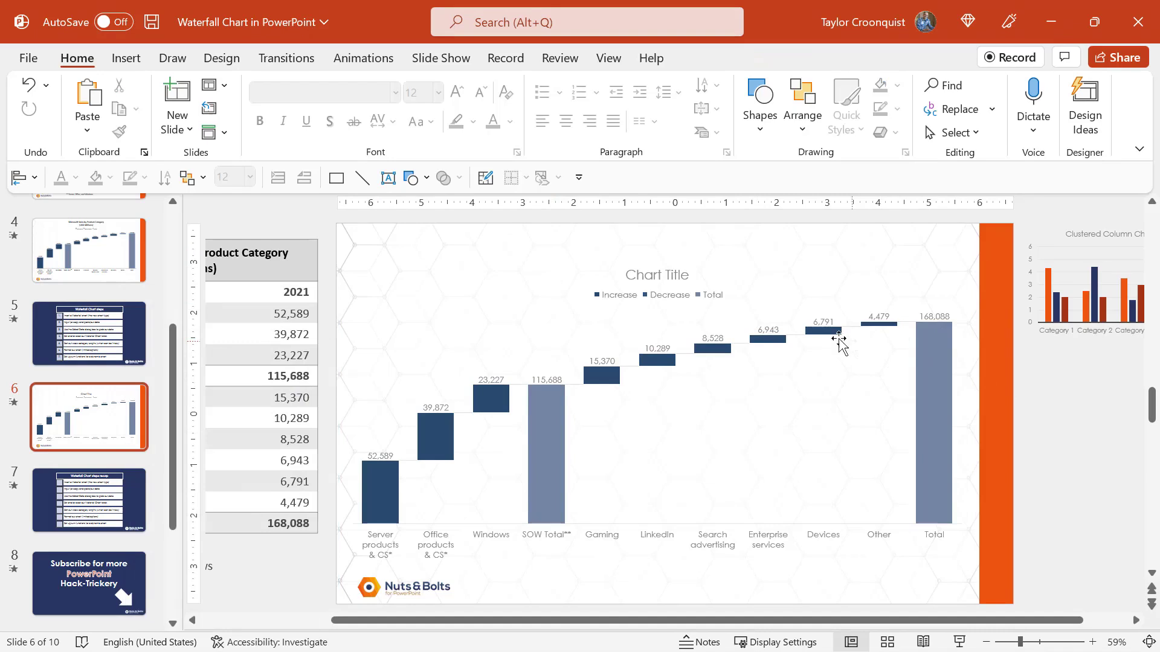
{"action": "left_click", "coordinate": [889, 356]}
{"action": "left_click", "coordinate": [990, 311]}
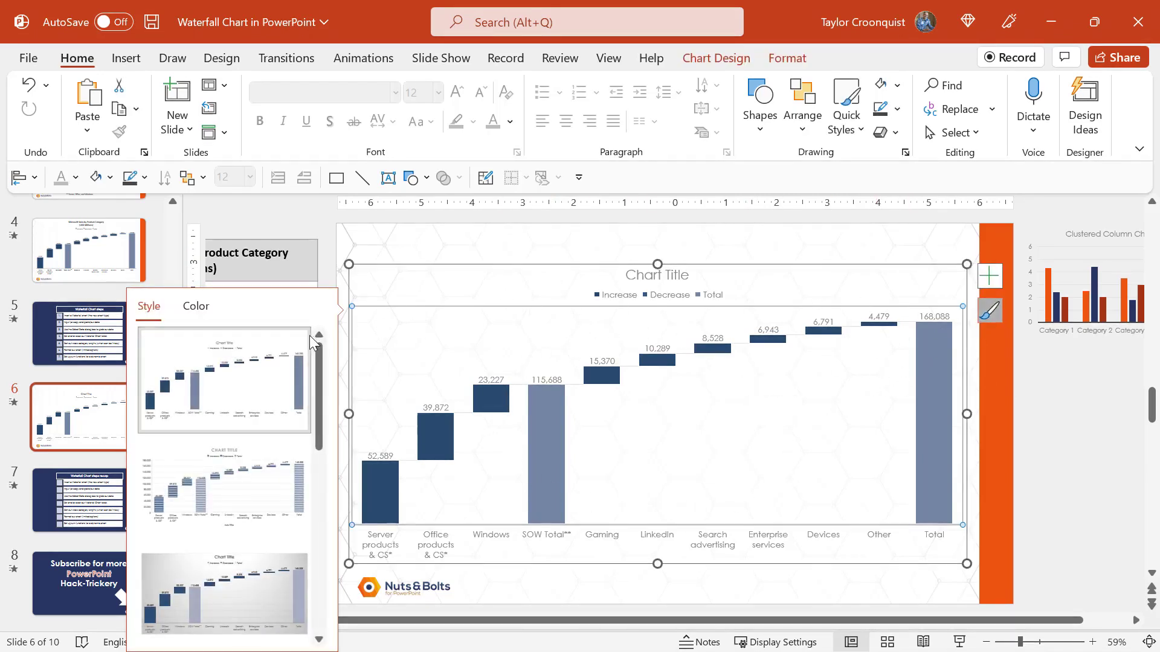
{"action": "left_click", "coordinate": [196, 306]}
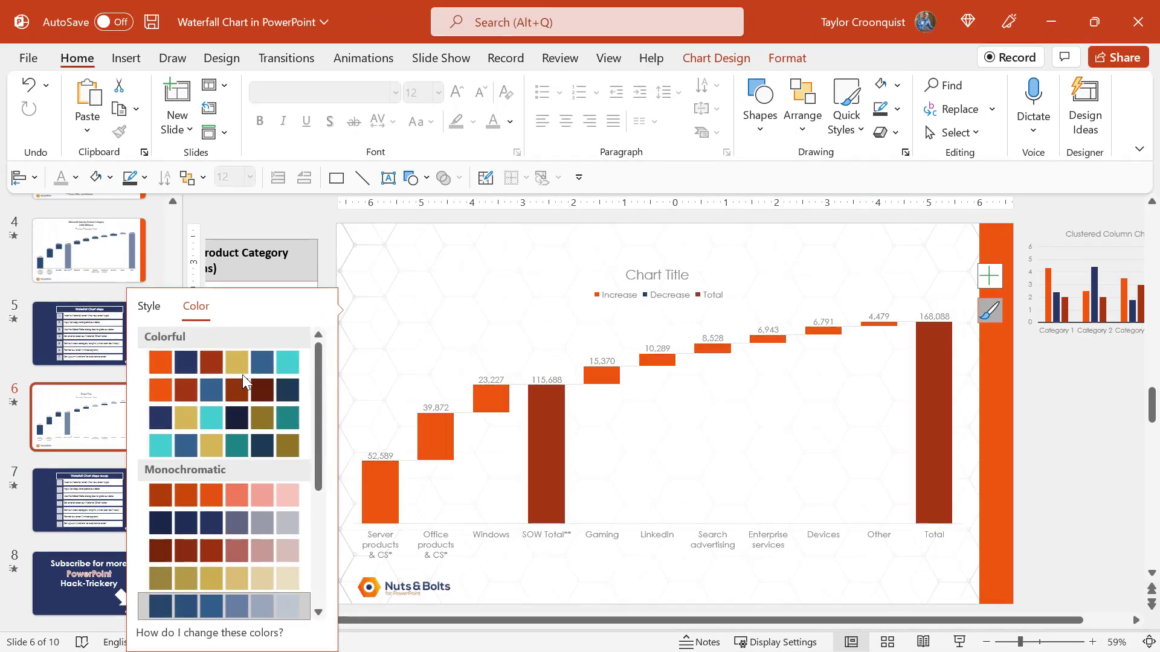
{"action": "left_click", "coordinate": [1016, 418]}
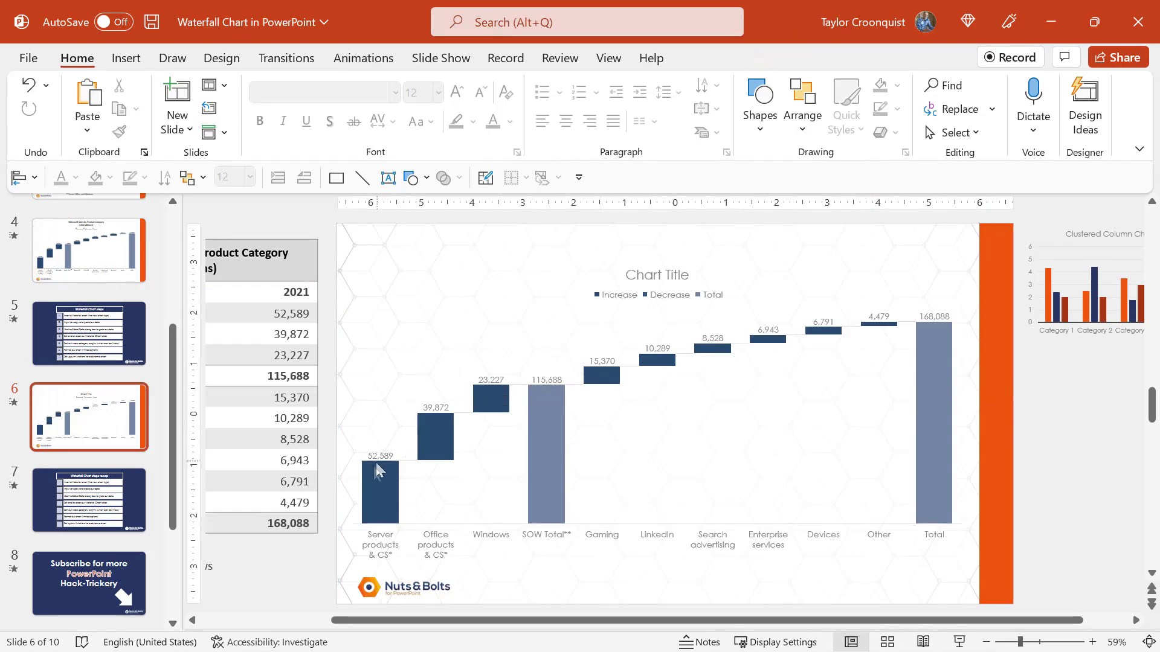
- Select the waterfall bars and bring up their Shape Outline colour choices
{"action": "left_click", "coordinate": [393, 478]}
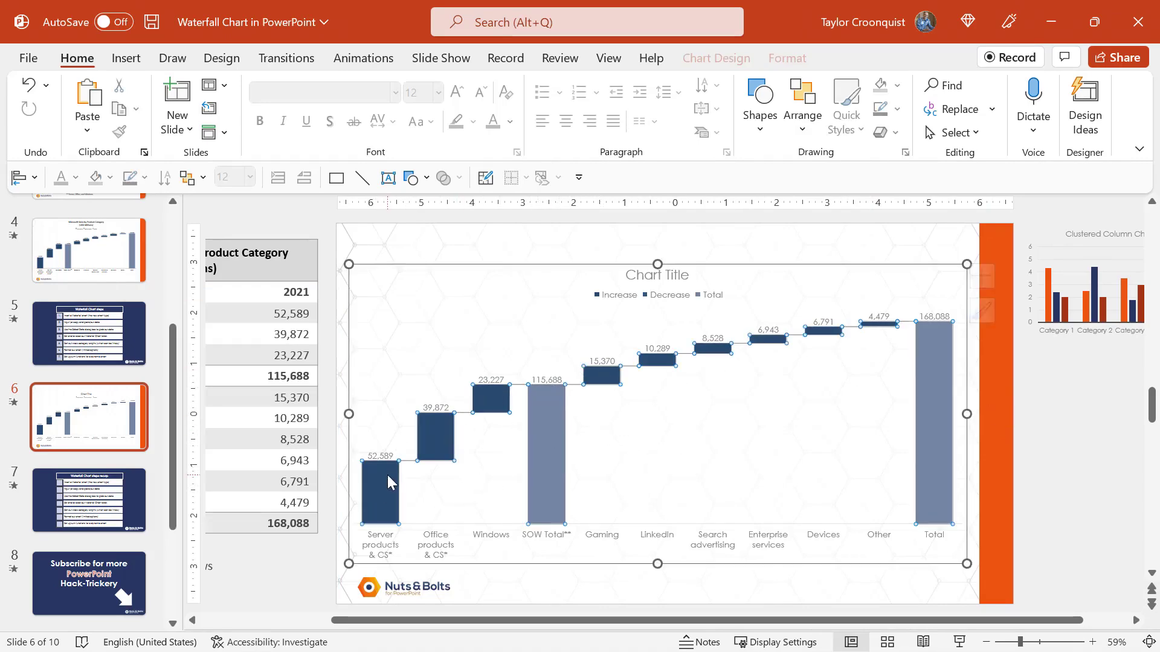
{"action": "left_click", "coordinate": [785, 59]}
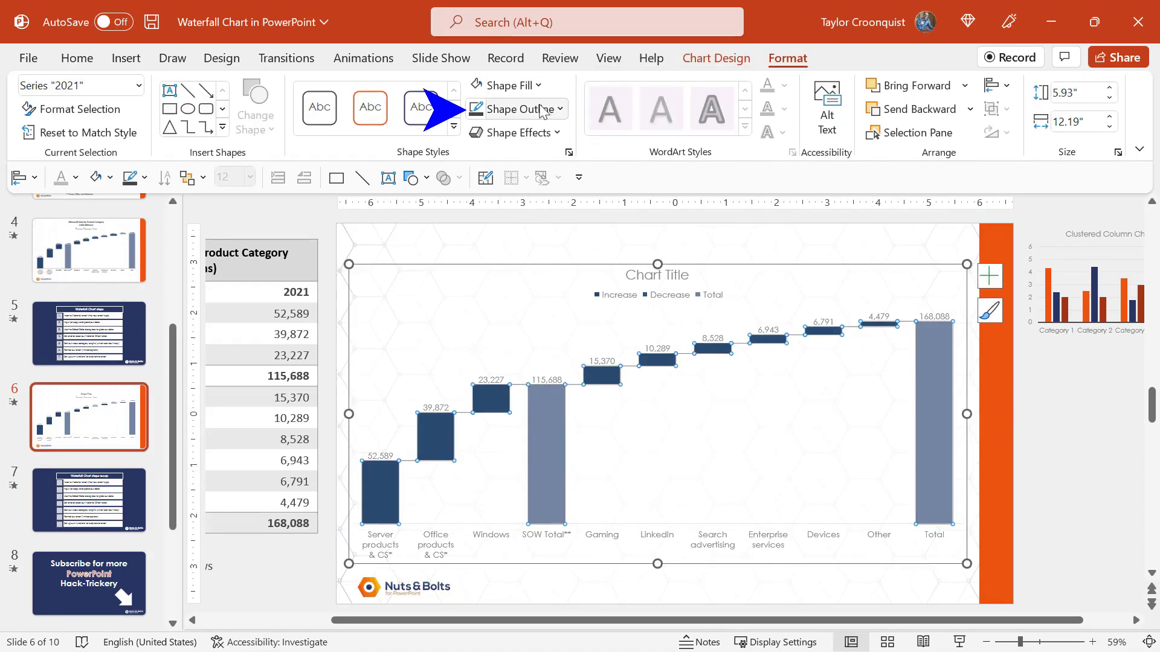
{"action": "left_click", "coordinate": [523, 110]}
- Outline the waterfall bars in dark grey with a ½ pt weight
{"action": "left_click", "coordinate": [489, 155]}
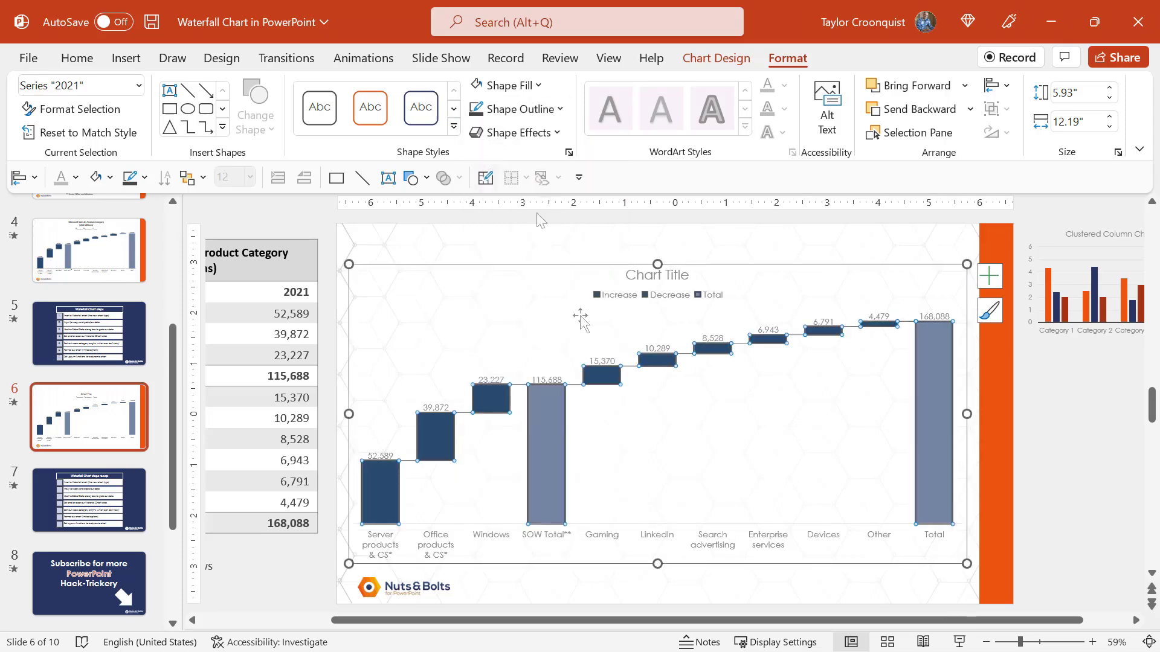
{"action": "left_click", "coordinate": [476, 597]}
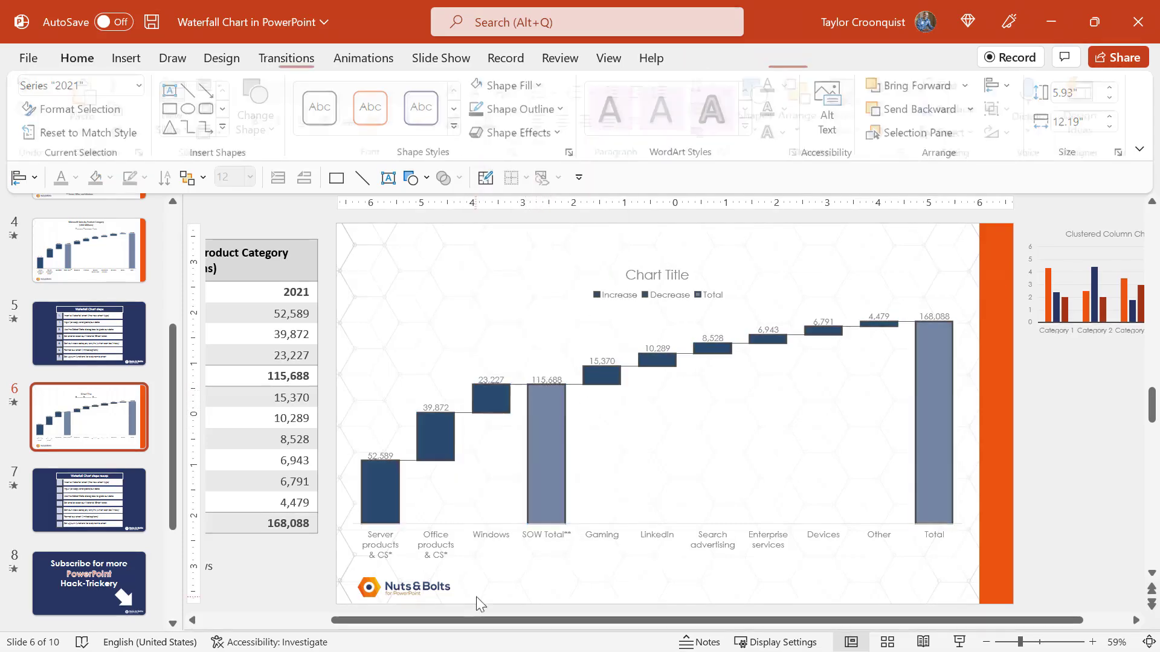
{"action": "left_click", "coordinate": [549, 416]}
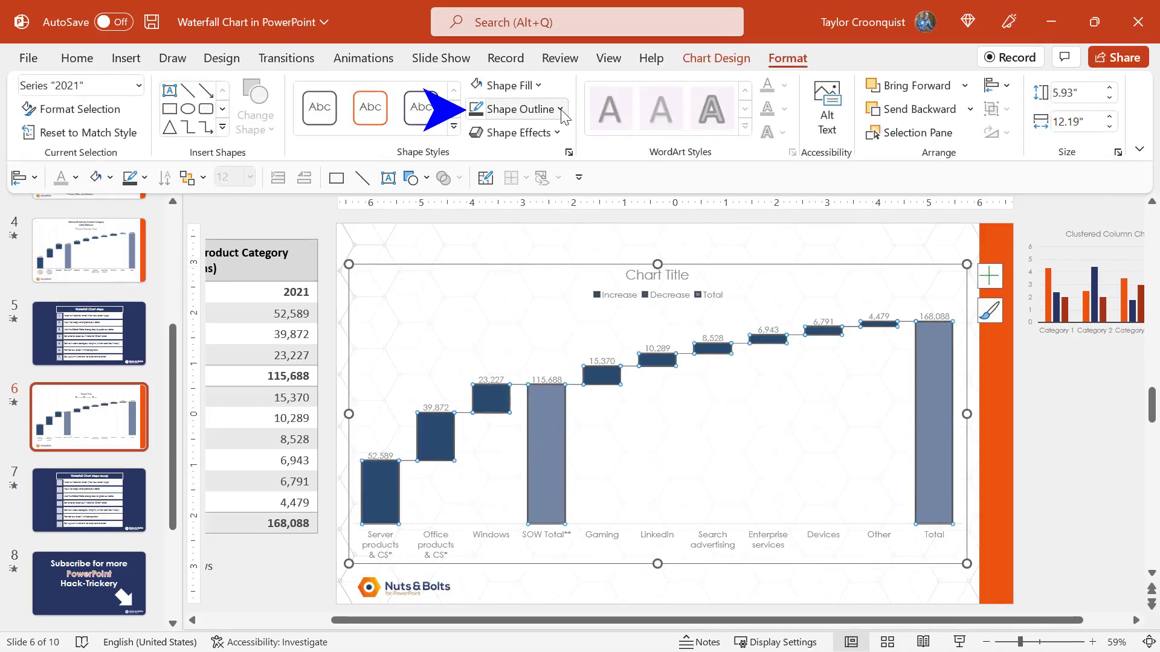
{"action": "left_click", "coordinate": [560, 109]}
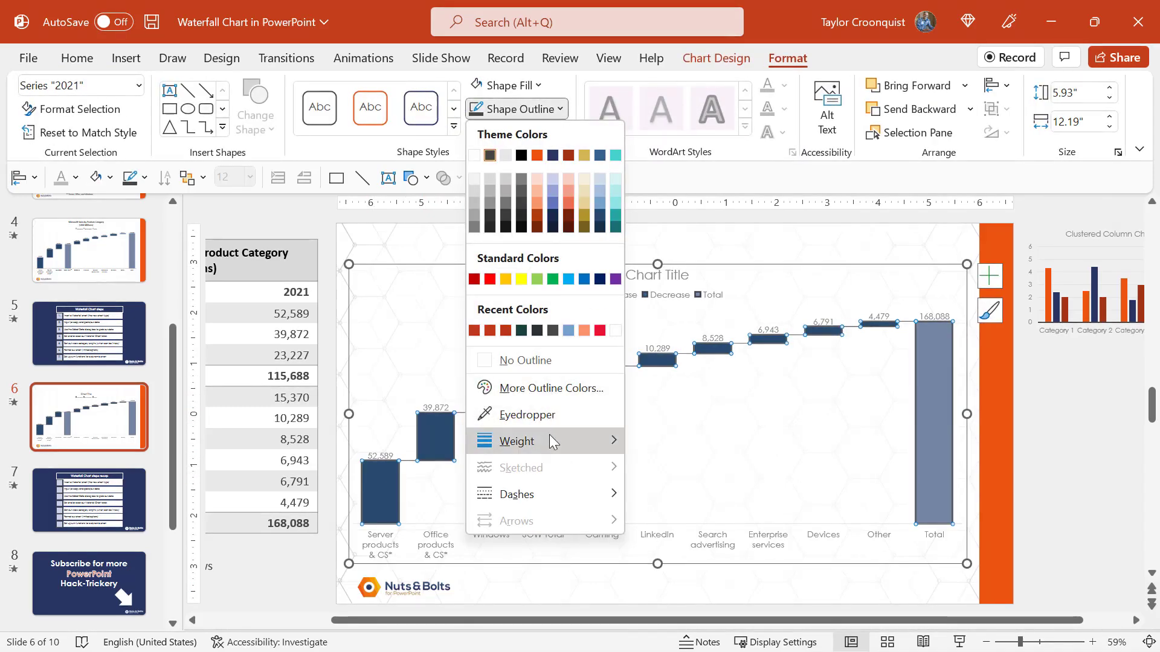
{"action": "mouse_move", "coordinate": [552, 441]}
{"action": "left_click", "coordinate": [651, 438]}
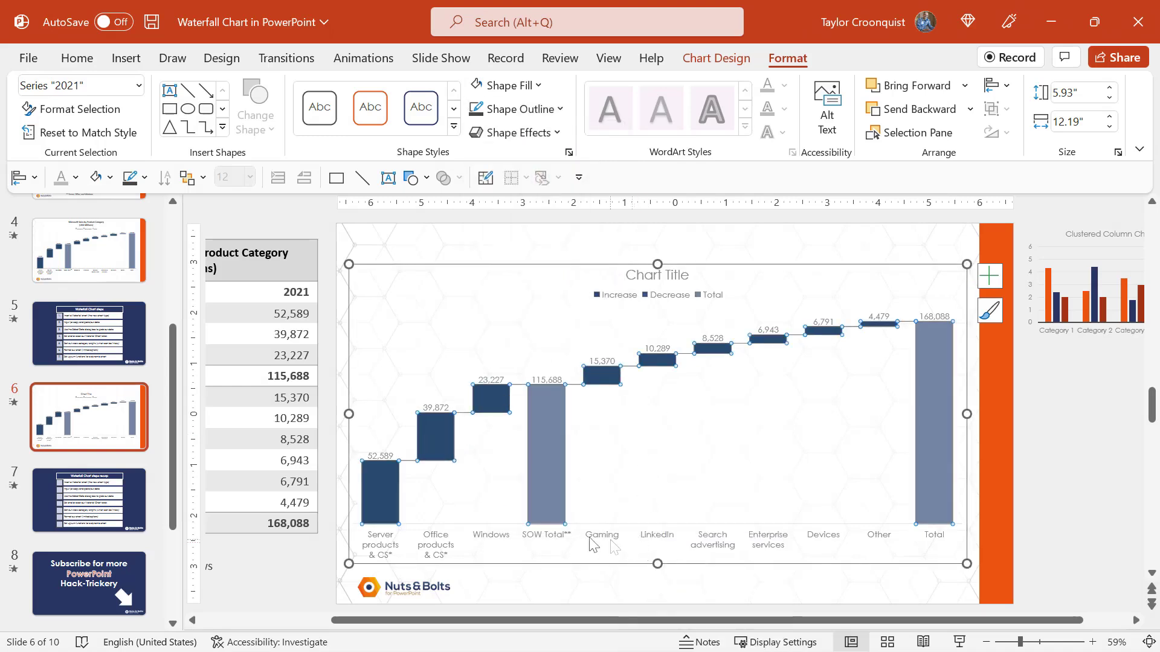
- Make the horizontal axis a dark grey 1 pt line
{"action": "left_click", "coordinate": [447, 555]}
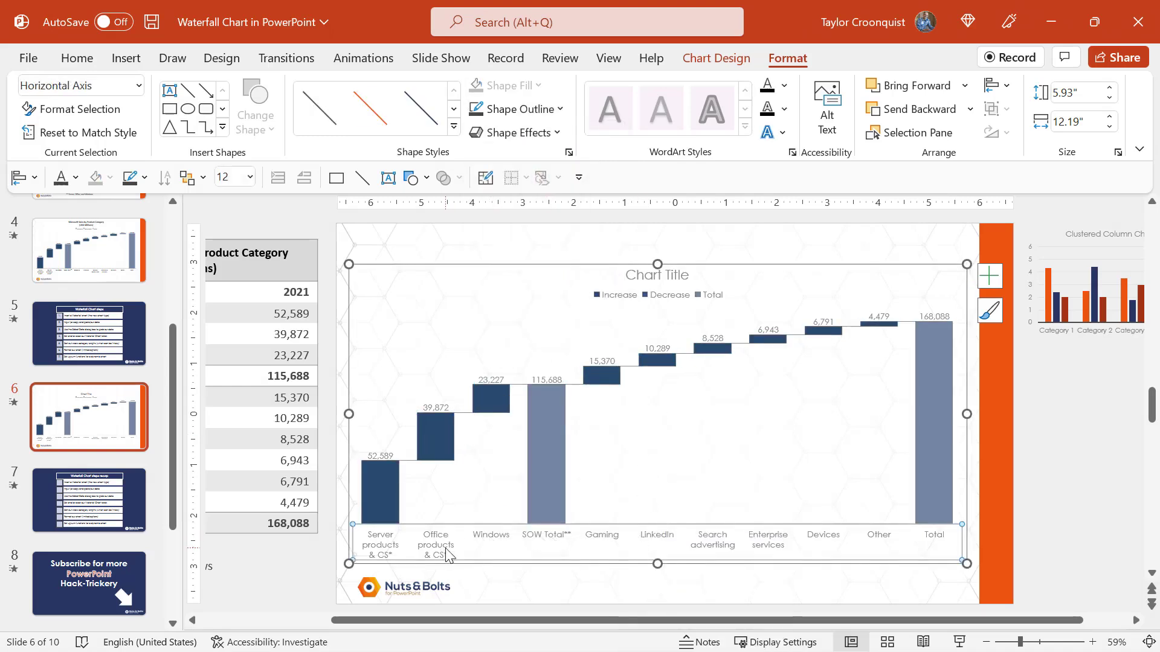
{"action": "left_click", "coordinate": [521, 109]}
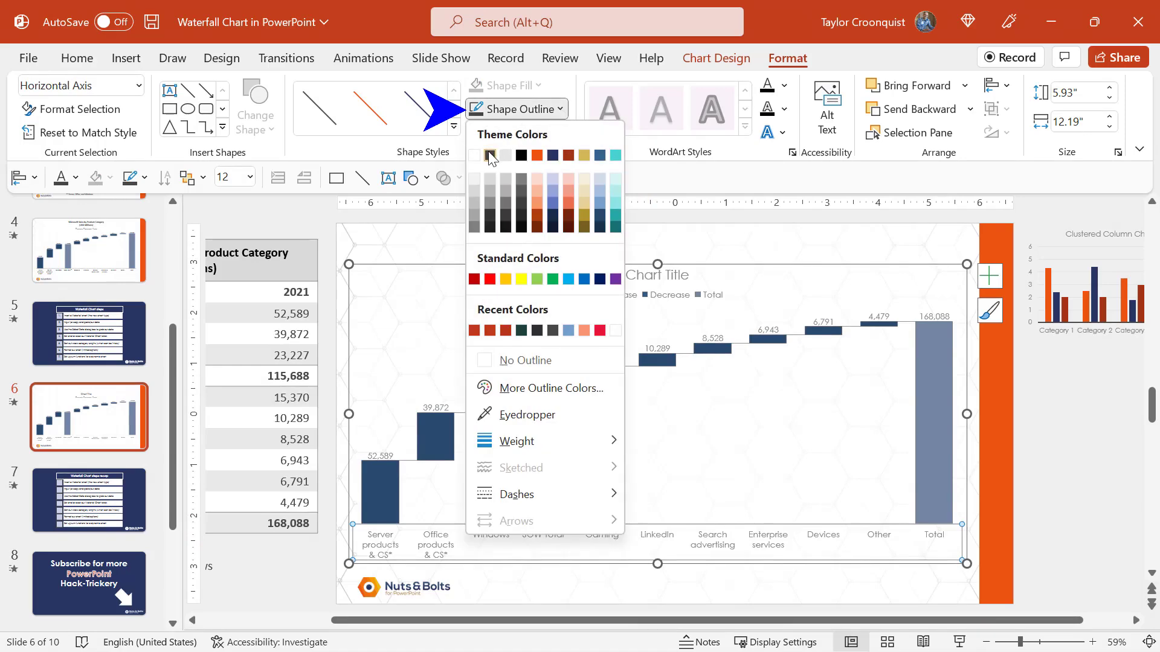
{"action": "left_click", "coordinate": [490, 156]}
{"action": "left_click", "coordinate": [521, 110]}
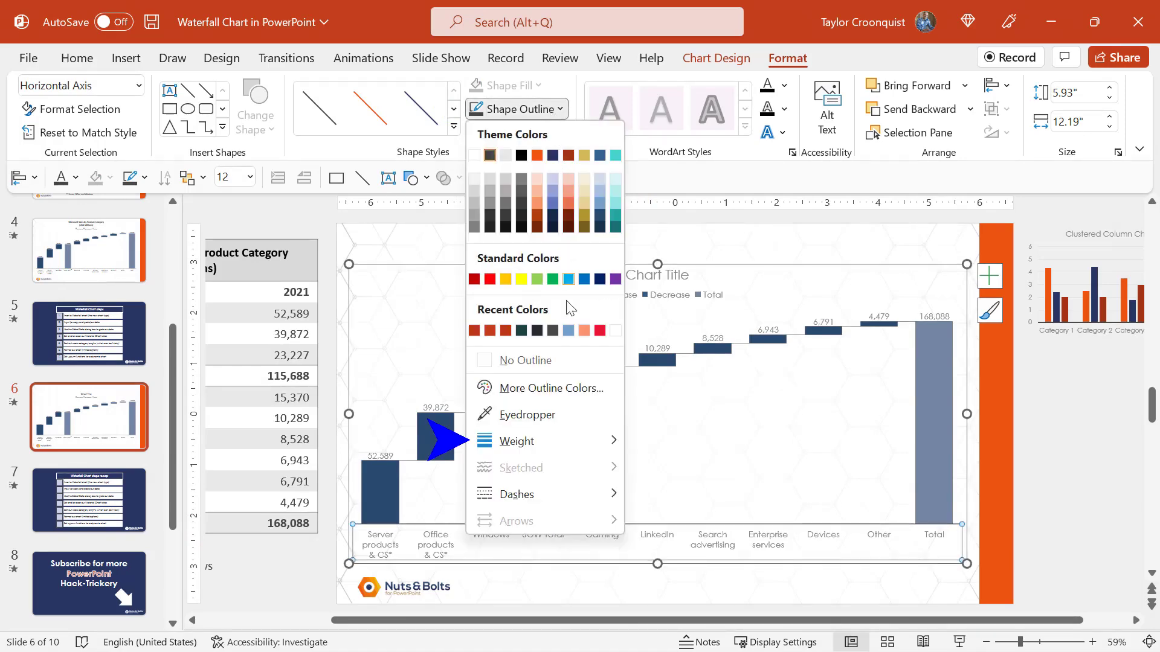
{"action": "mouse_move", "coordinate": [560, 441]}
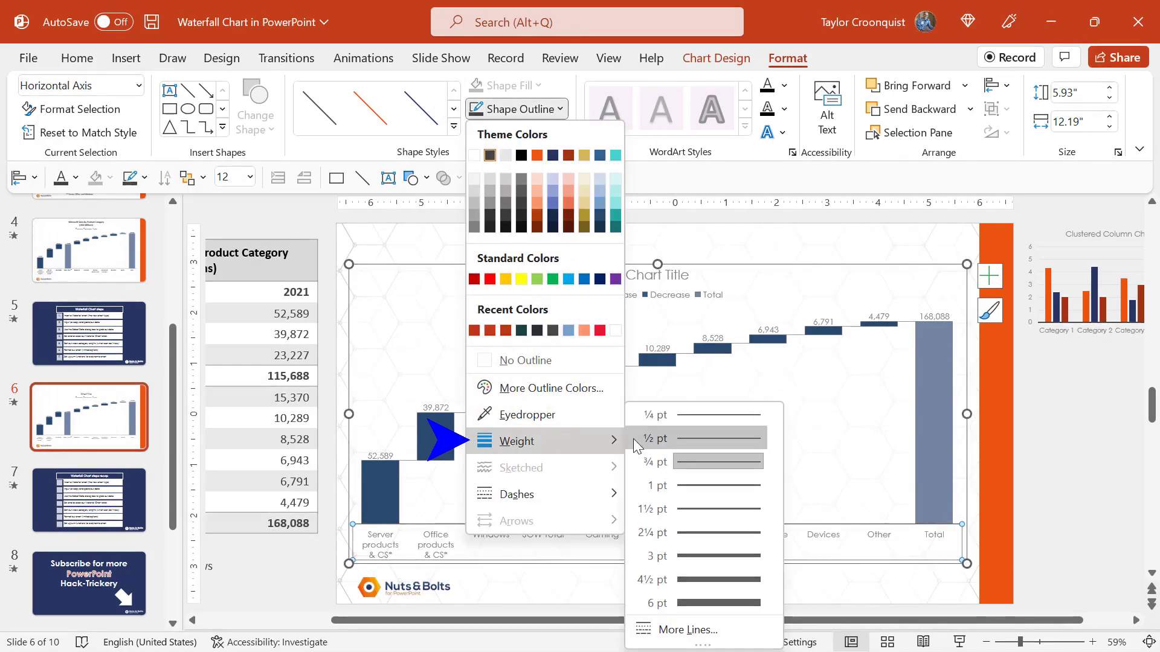
{"action": "left_click", "coordinate": [698, 486]}
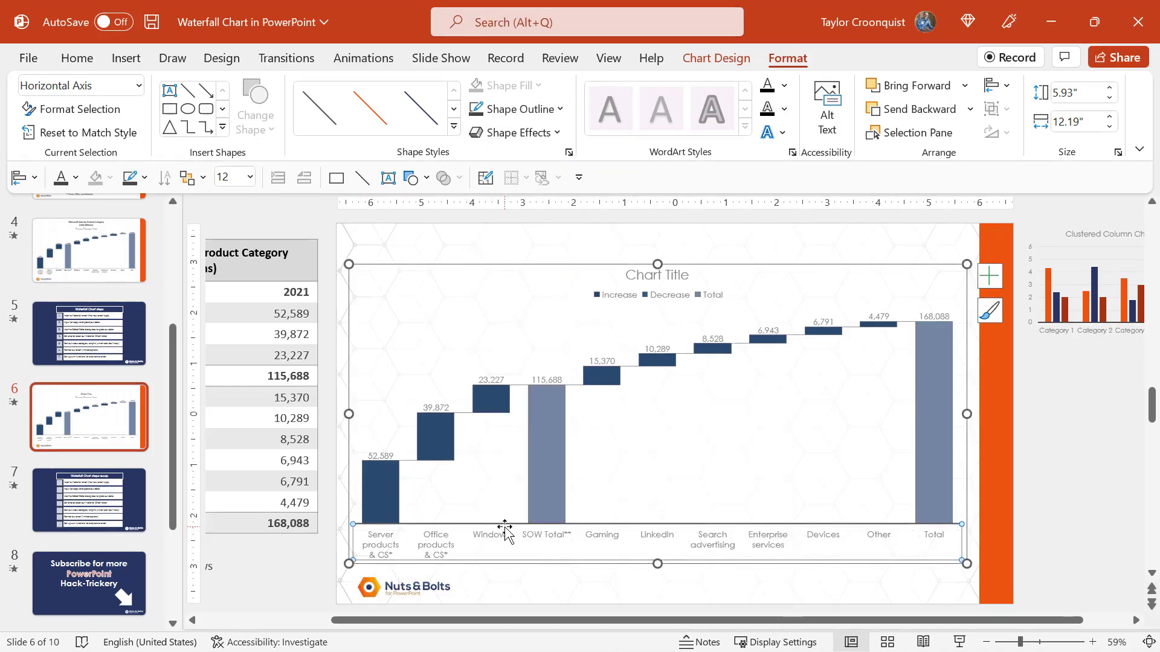
- Darken the font colour of all the chart's data labels
{"action": "left_click", "coordinate": [90, 67]}
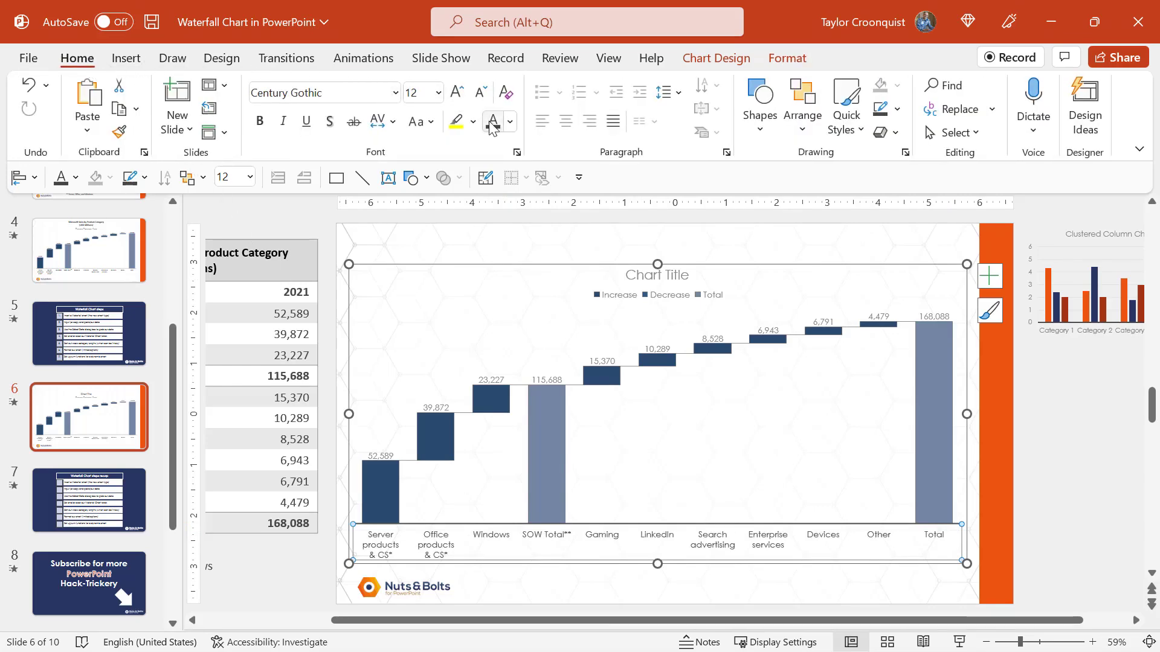
{"action": "left_click", "coordinate": [547, 380]}
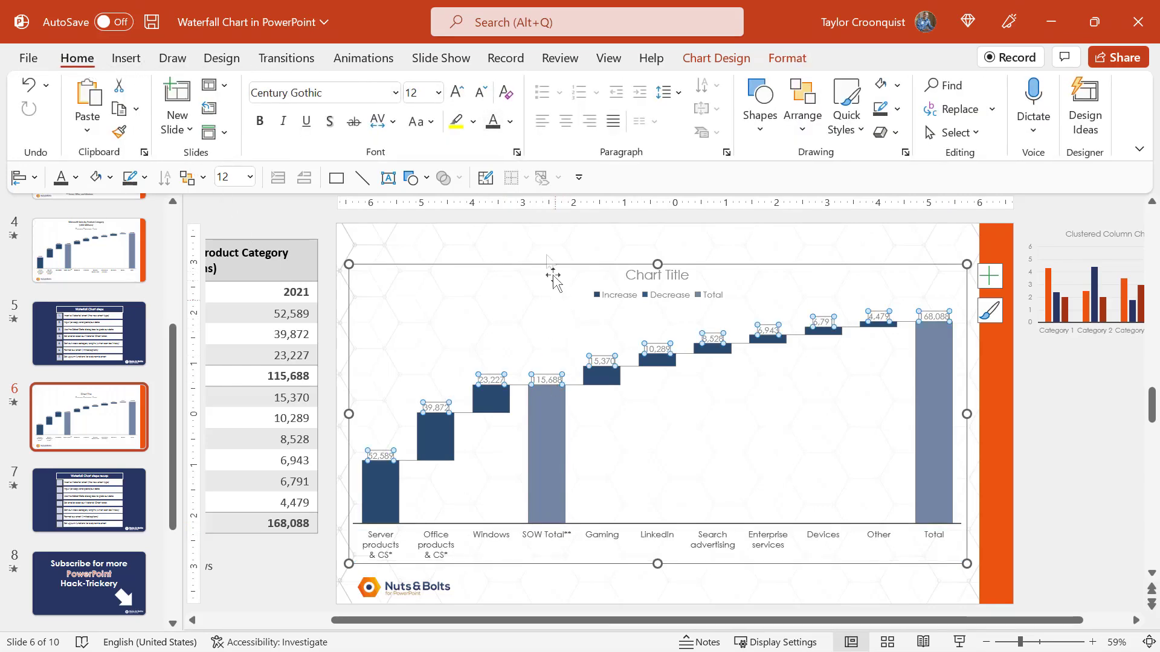
{"action": "left_click", "coordinate": [491, 125]}
- Set the chart title to 'Microsoft 2021 Sales by Product Category (USD Millions)' from the table heading
{"action": "left_click", "coordinate": [667, 281]}
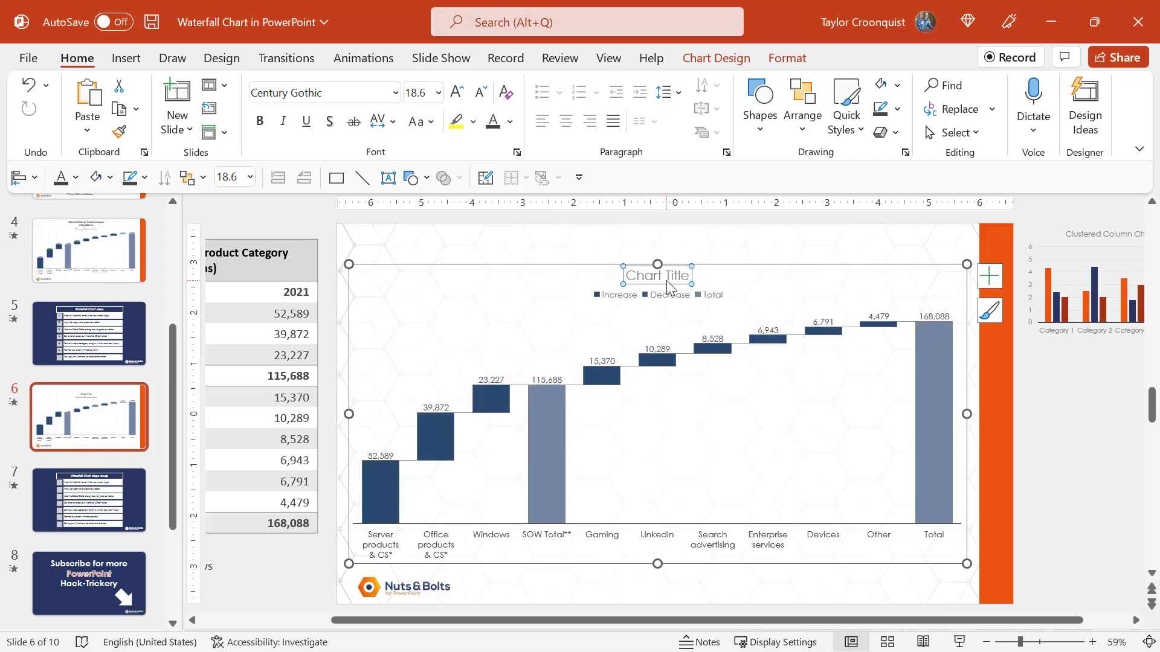
{"action": "left_click", "coordinate": [242, 262]}
{"action": "triple_click", "coordinate": [284, 256]}
{"action": "key", "text": "ctrl+c"}
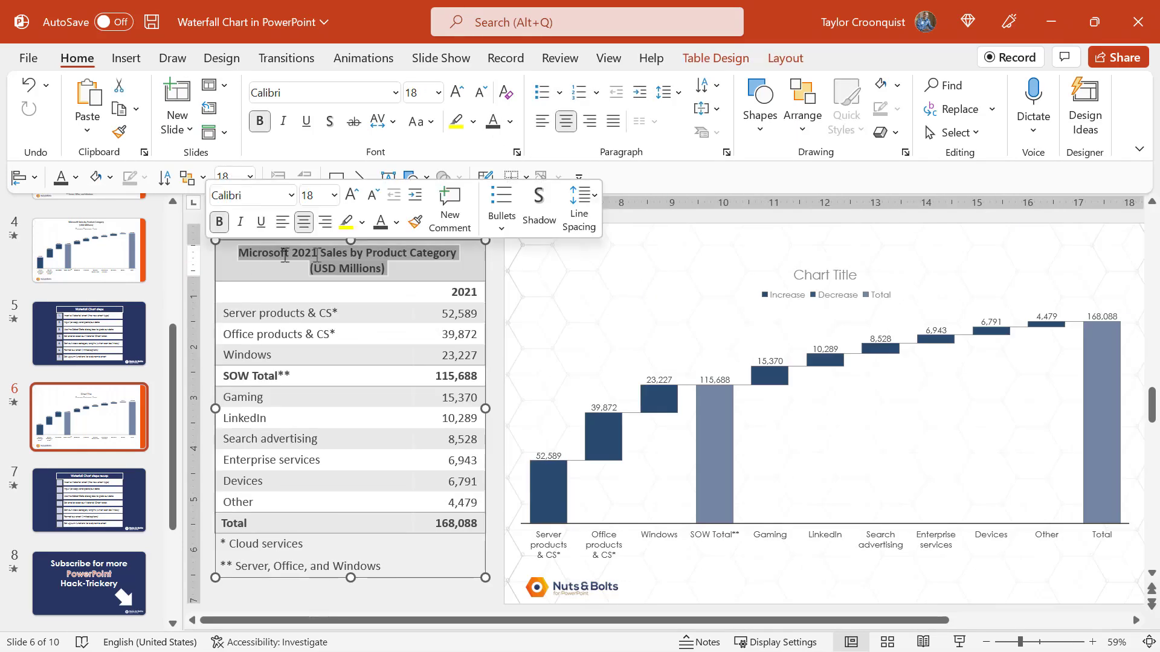
{"action": "left_click", "coordinate": [816, 276]}
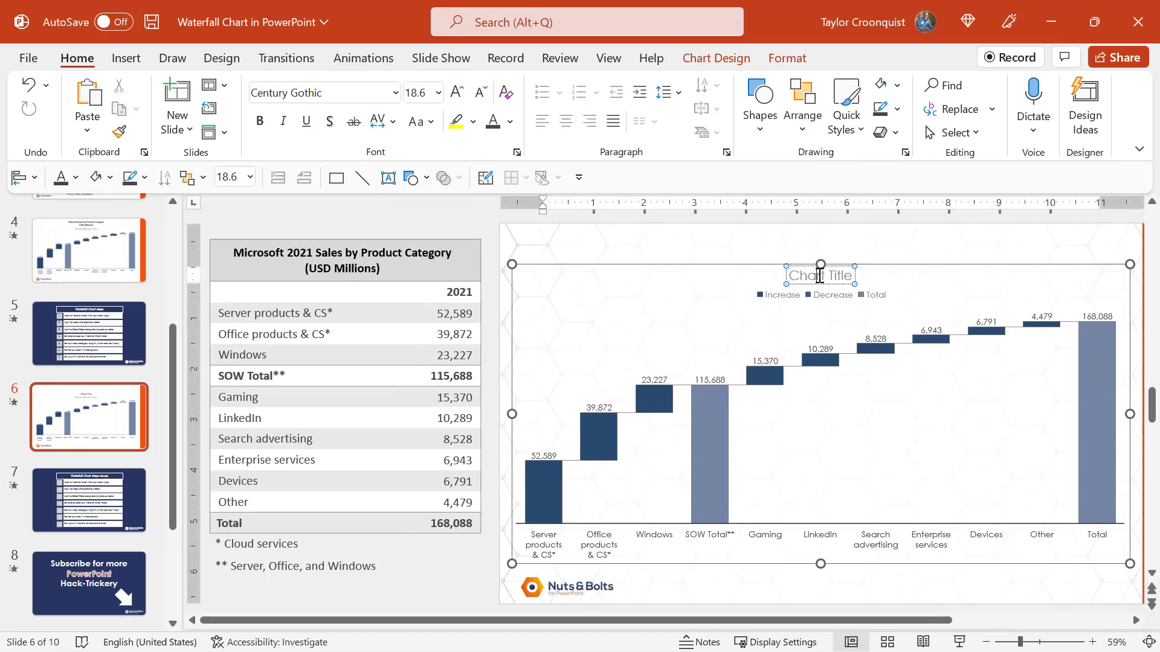
{"action": "left_click", "coordinate": [819, 276]}
{"action": "key", "text": "ctrl+v"}
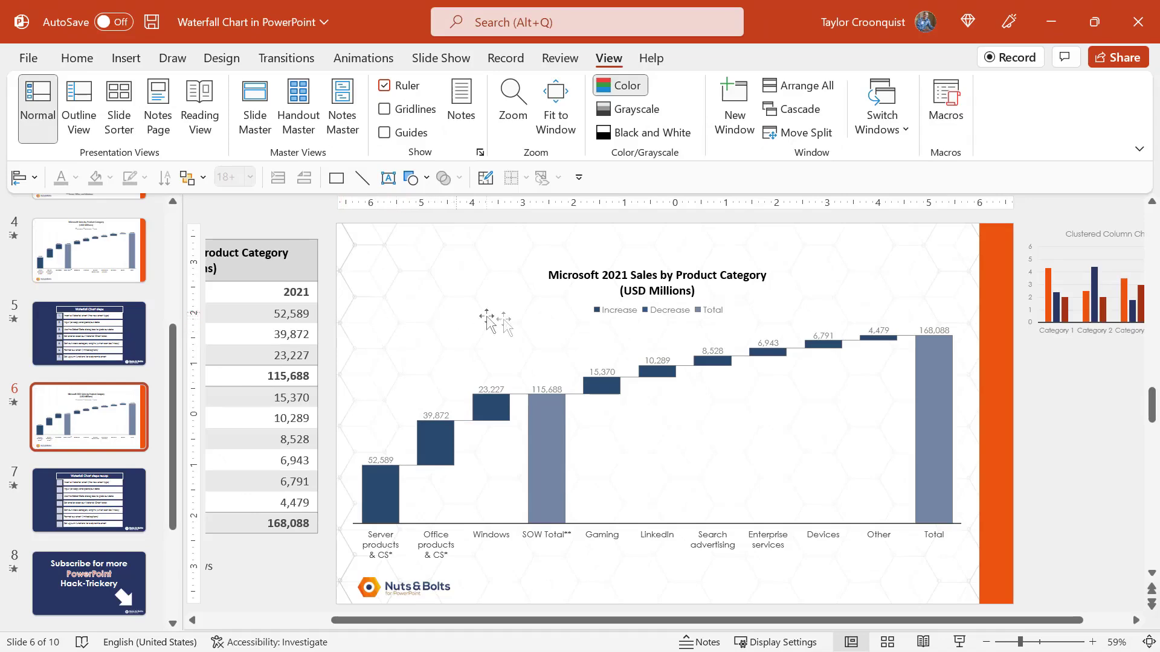
{"action": "left_click", "coordinate": [506, 325]}
- In the chart data sheet, enter Windows as -23,227 so it shows as a decrease
{"action": "right_click", "coordinate": [509, 326]}
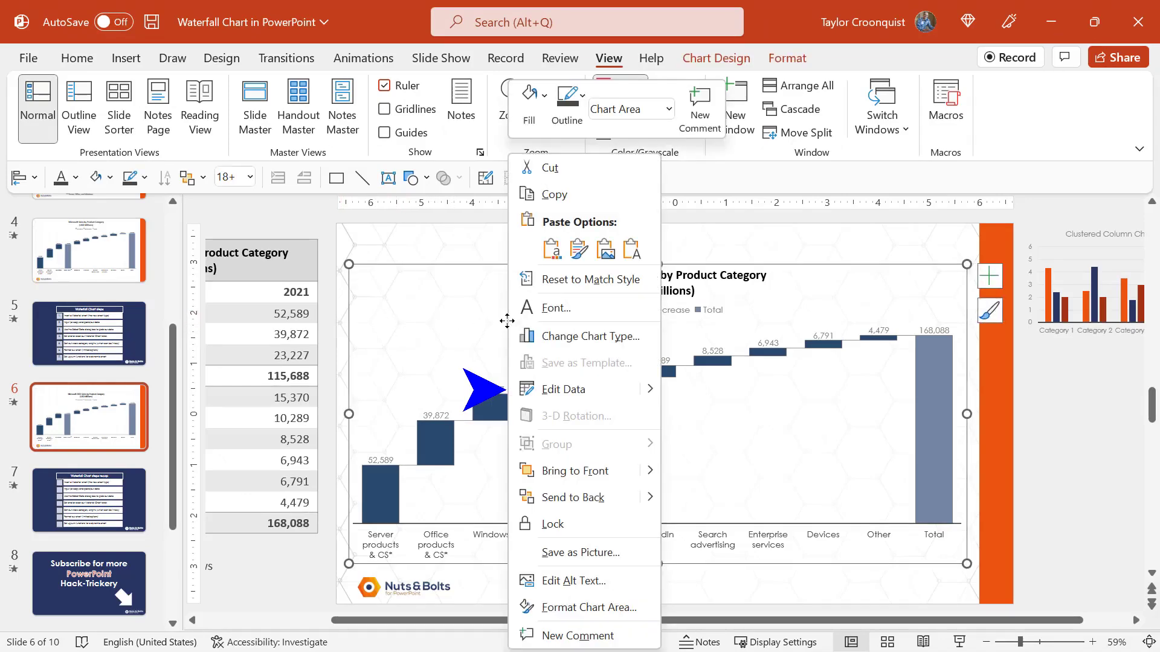
{"action": "left_click", "coordinate": [550, 388]}
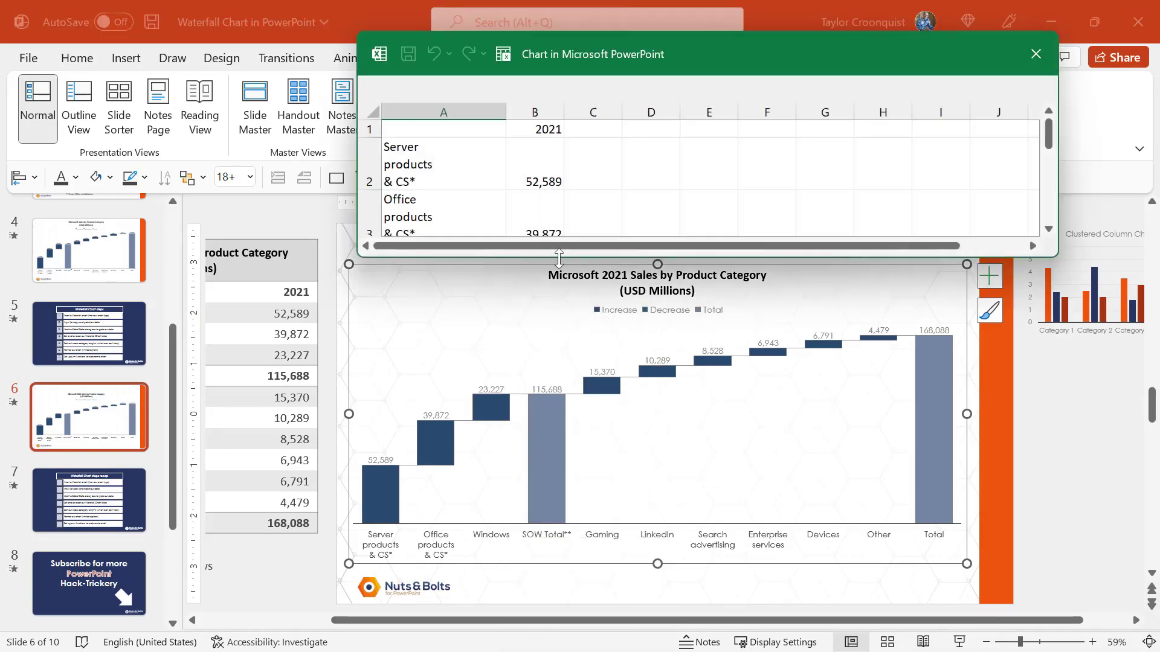
{"action": "left_click_drag", "start_coordinate": [561, 255], "coordinate": [557, 371]}
{"action": "left_click", "coordinate": [544, 253]}
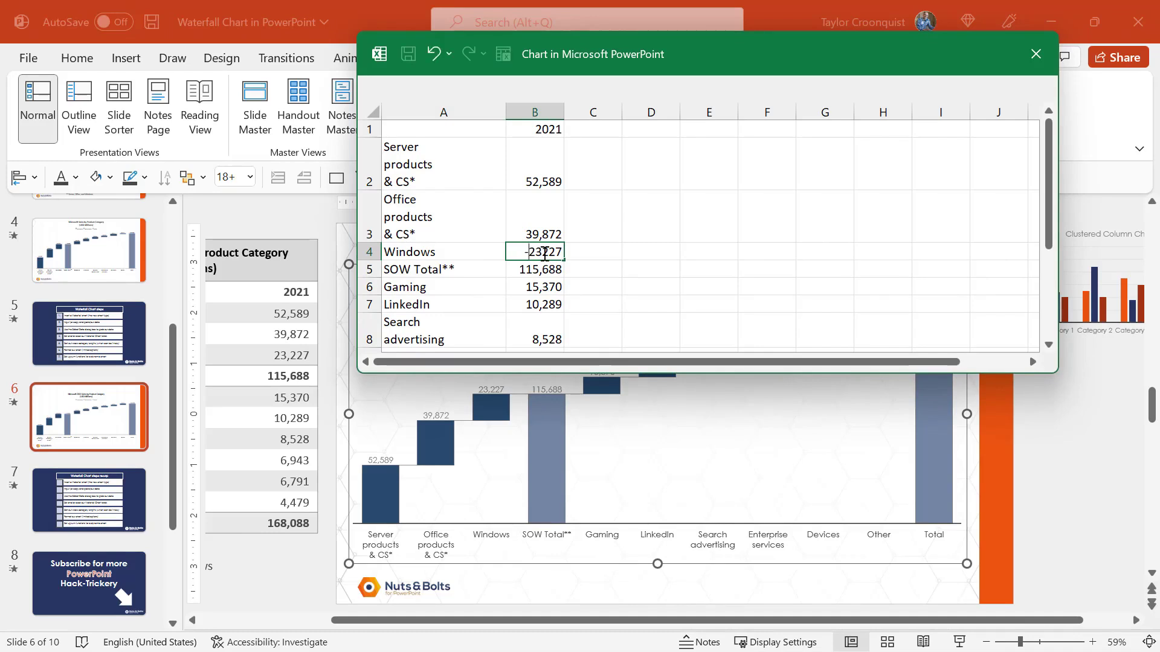
{"action": "key", "text": "Return"}
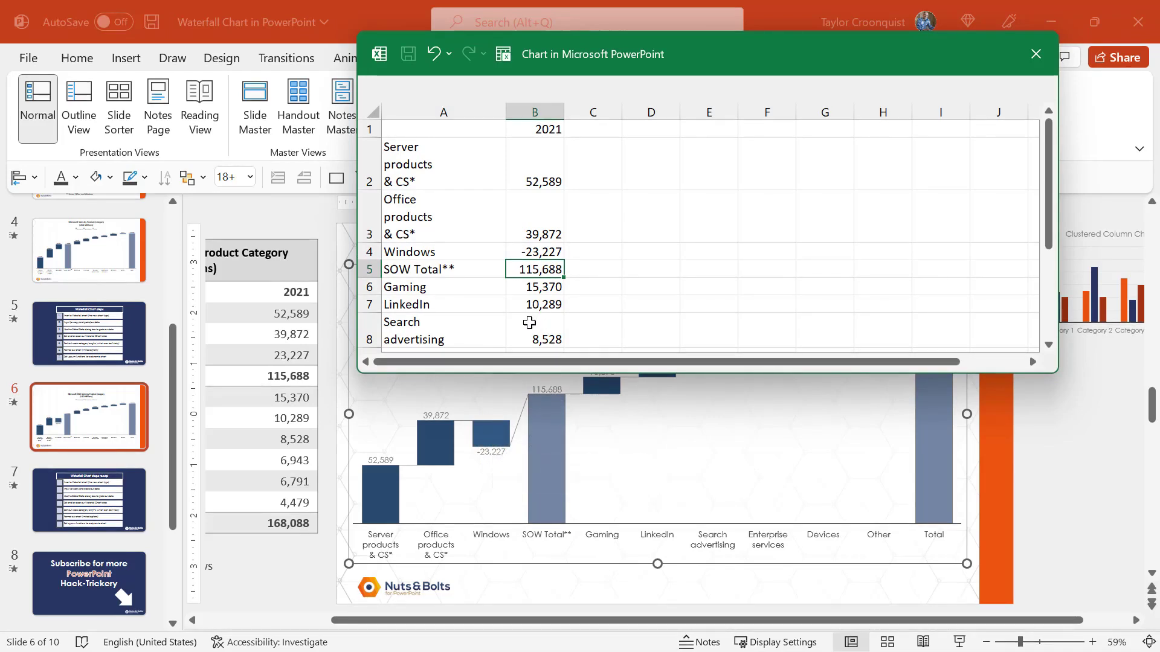
- Change Search advertising to -8,528, close the data sheet, and start the slide show
{"action": "left_click", "coordinate": [529, 322]}
{"action": "double_click", "coordinate": [531, 337]}
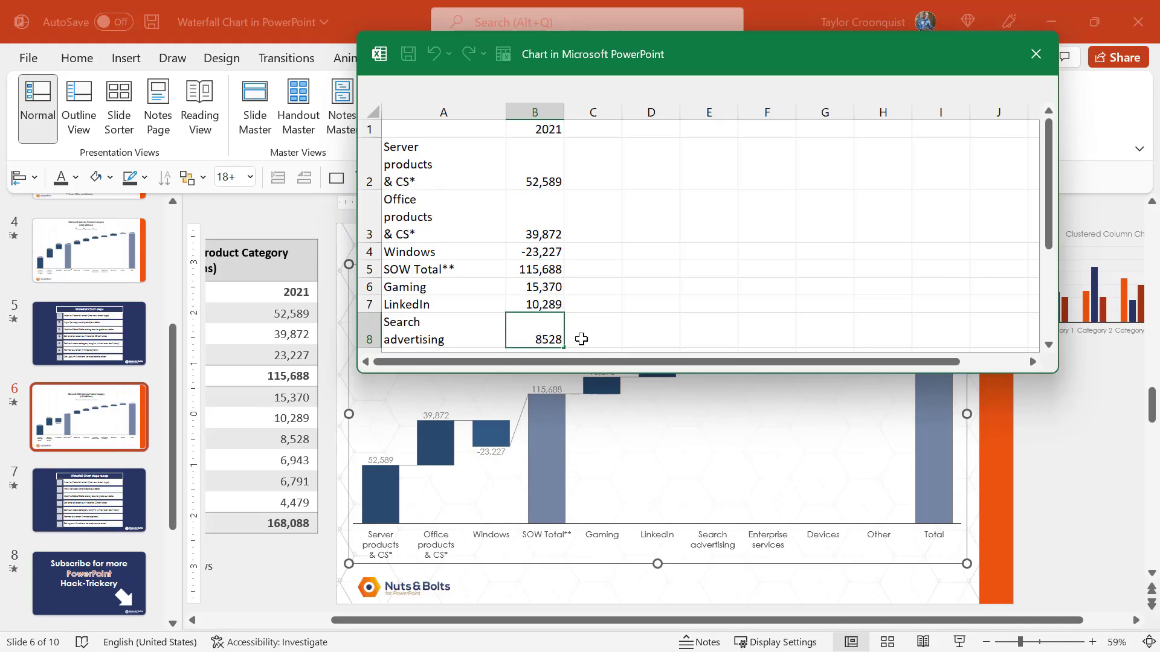
{"action": "type", "text": "-"}
{"action": "key", "text": "Return"}
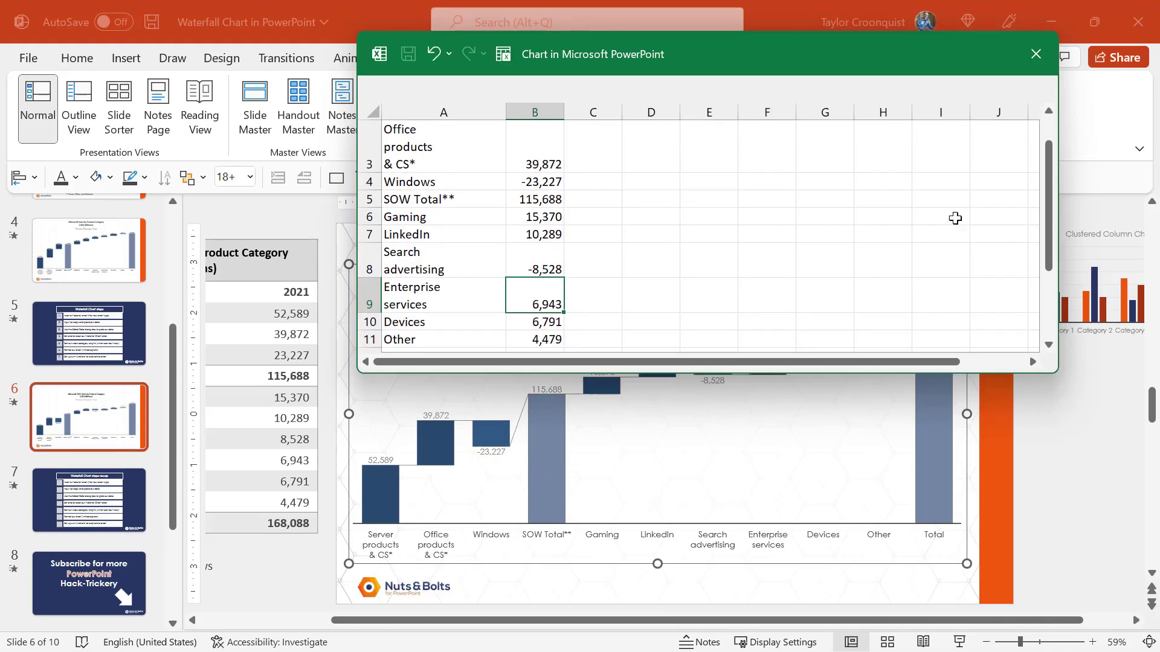
{"action": "left_click", "coordinate": [1035, 54]}
{"action": "key", "text": "shift+F5"}
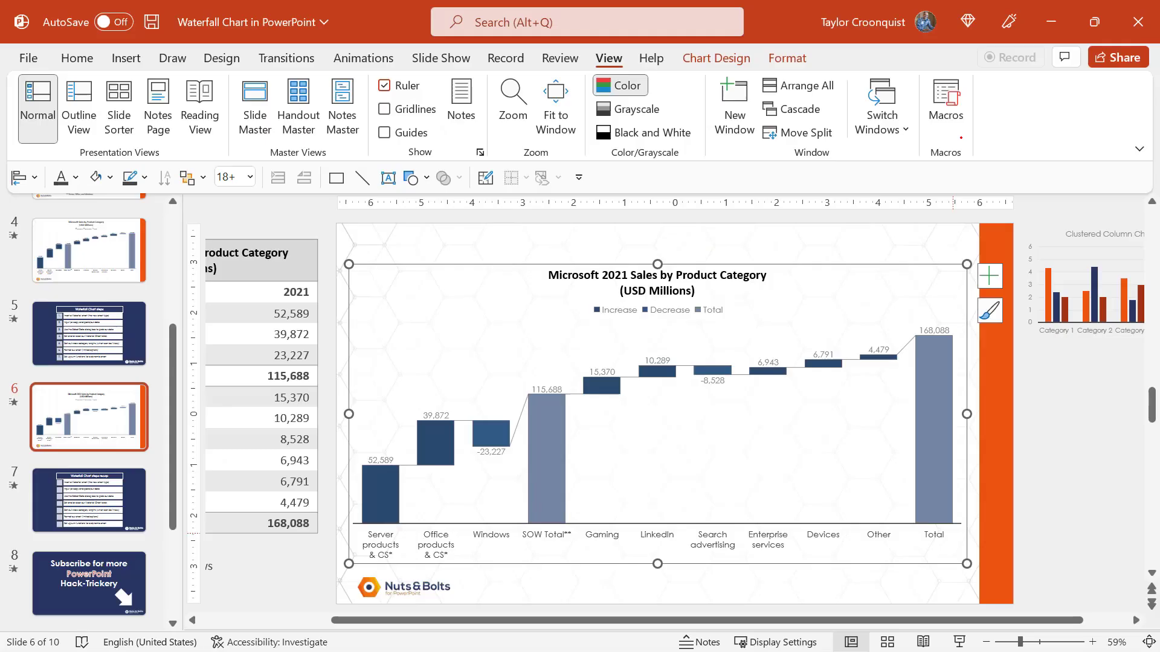
- Bold the SOW Total row in the chart data and note 'Formula' in C5
{"action": "right_click", "coordinate": [558, 387]}
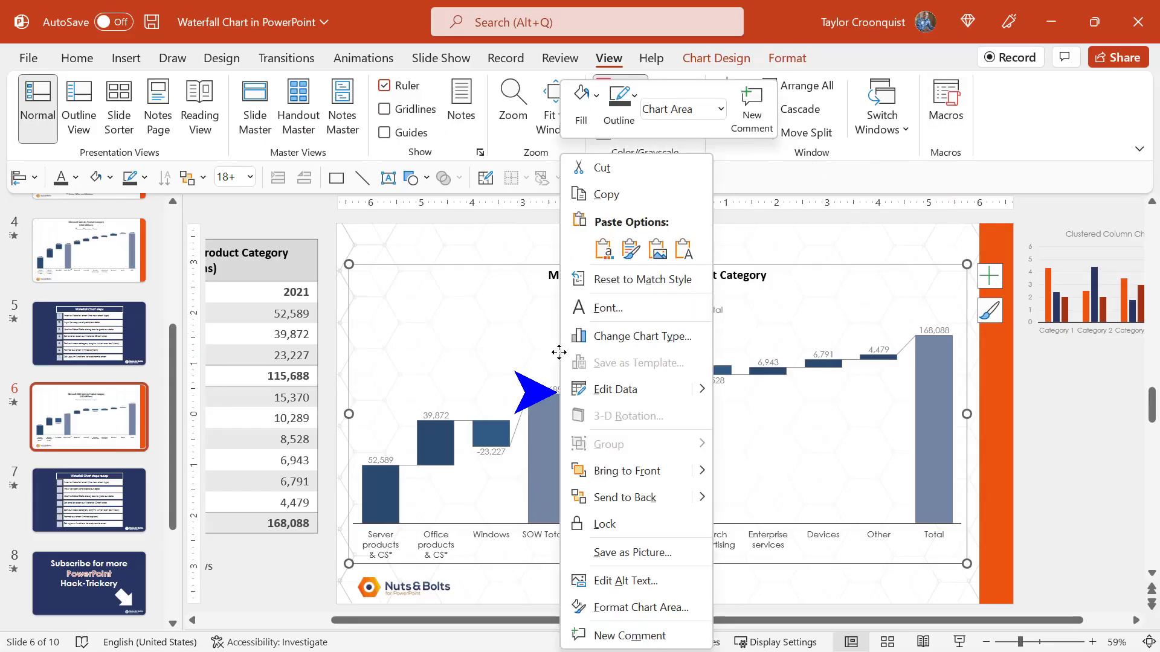
{"action": "left_click", "coordinate": [604, 390]}
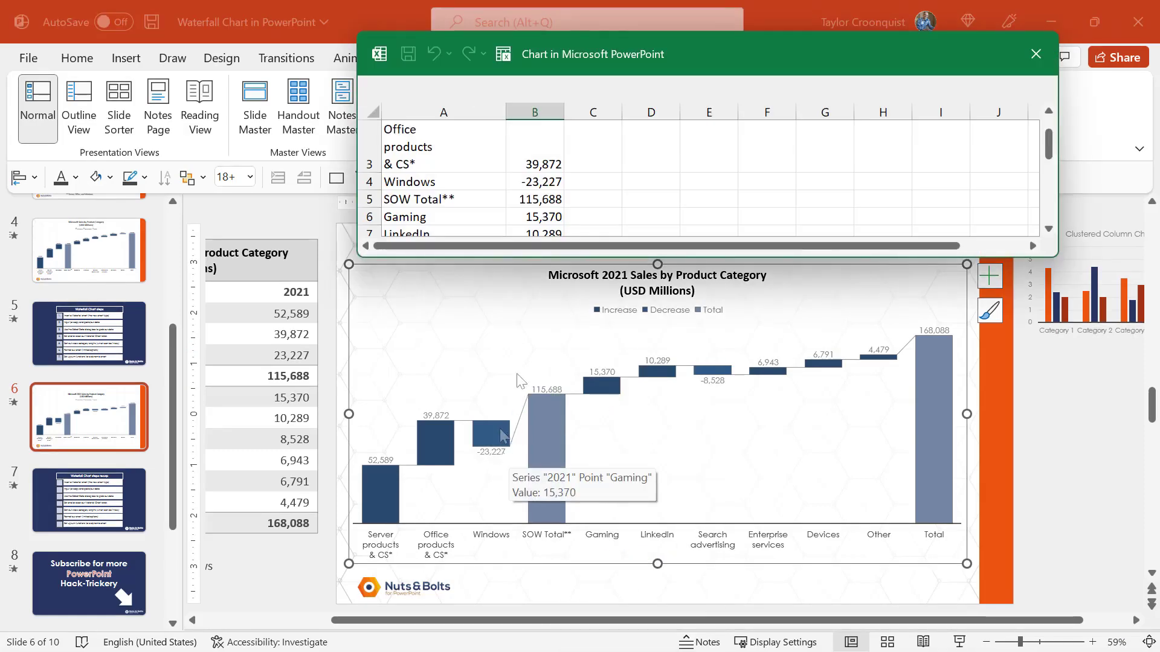
{"action": "left_click_drag", "start_coordinate": [542, 256], "coordinate": [534, 337]}
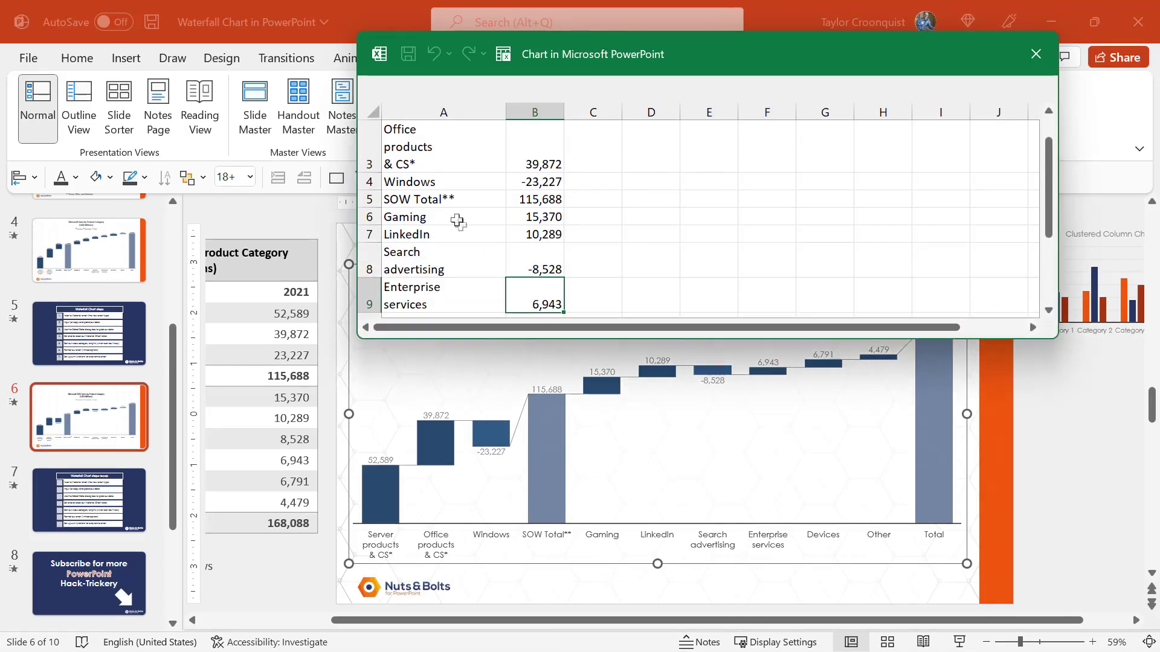
{"action": "left_click_drag", "start_coordinate": [444, 202], "coordinate": [520, 201]}
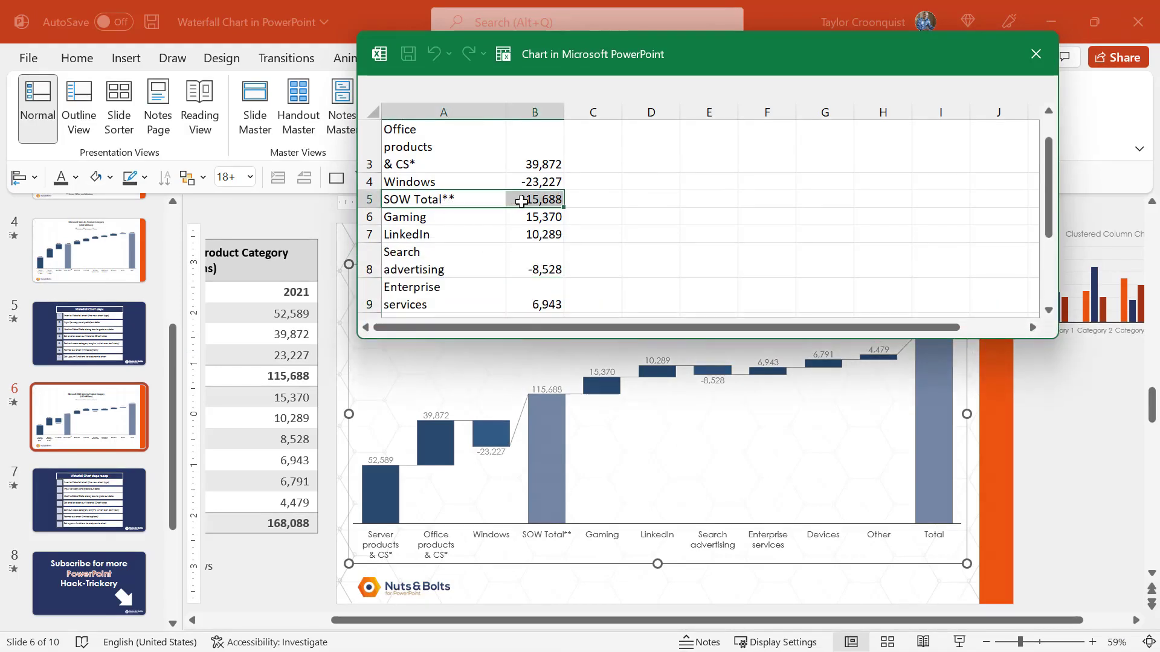
{"action": "key", "text": "ctrl+b"}
{"action": "left_click", "coordinate": [598, 200]}
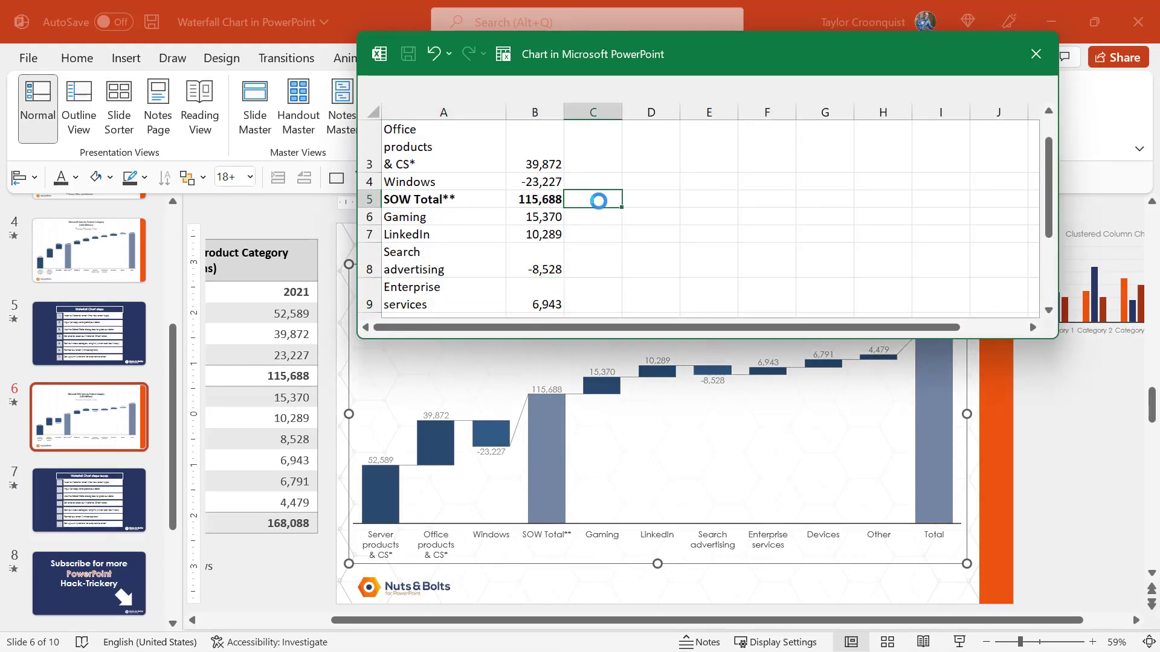
{"action": "type", "text": "Formula"}
{"action": "key", "text": "Return"}
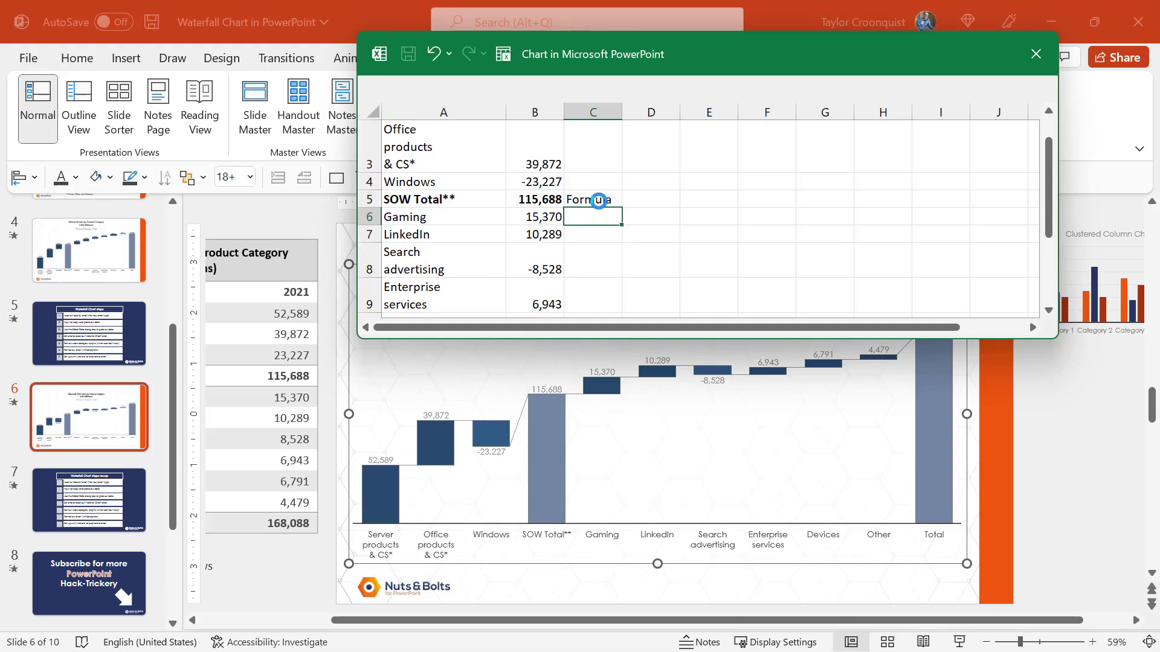
- Enter =SUM(B2:B4) in B5 so SOW Total computes 69,234
{"action": "key", "text": "Left"}
{"action": "key", "text": "Up"}
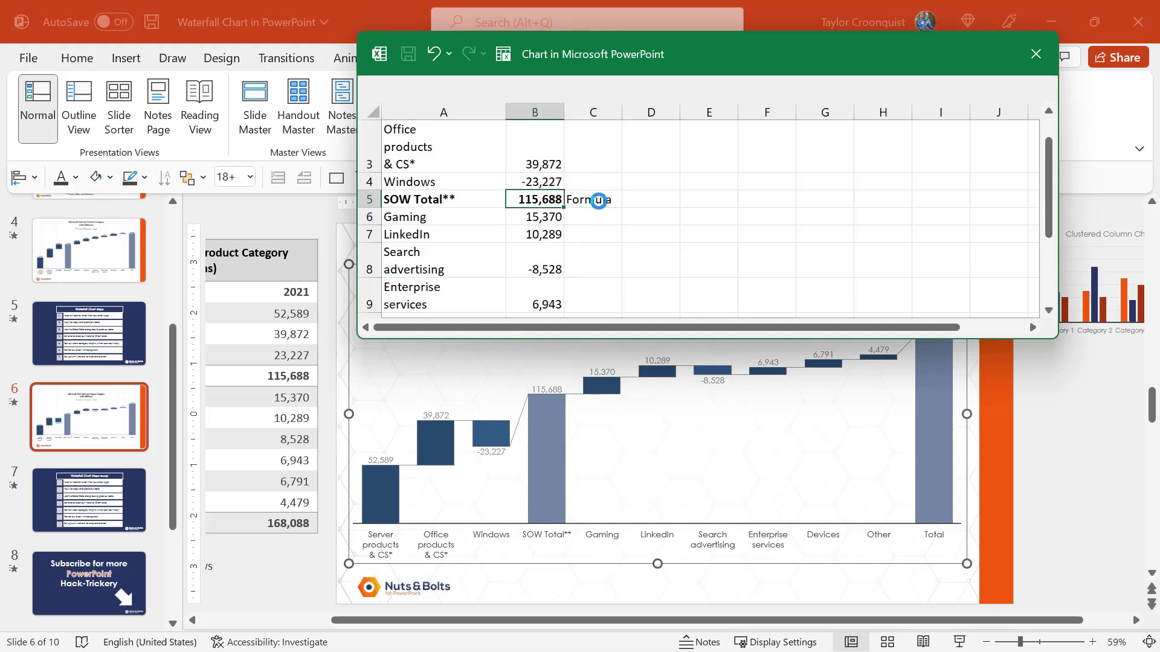
{"action": "type", "text": "=sum("}
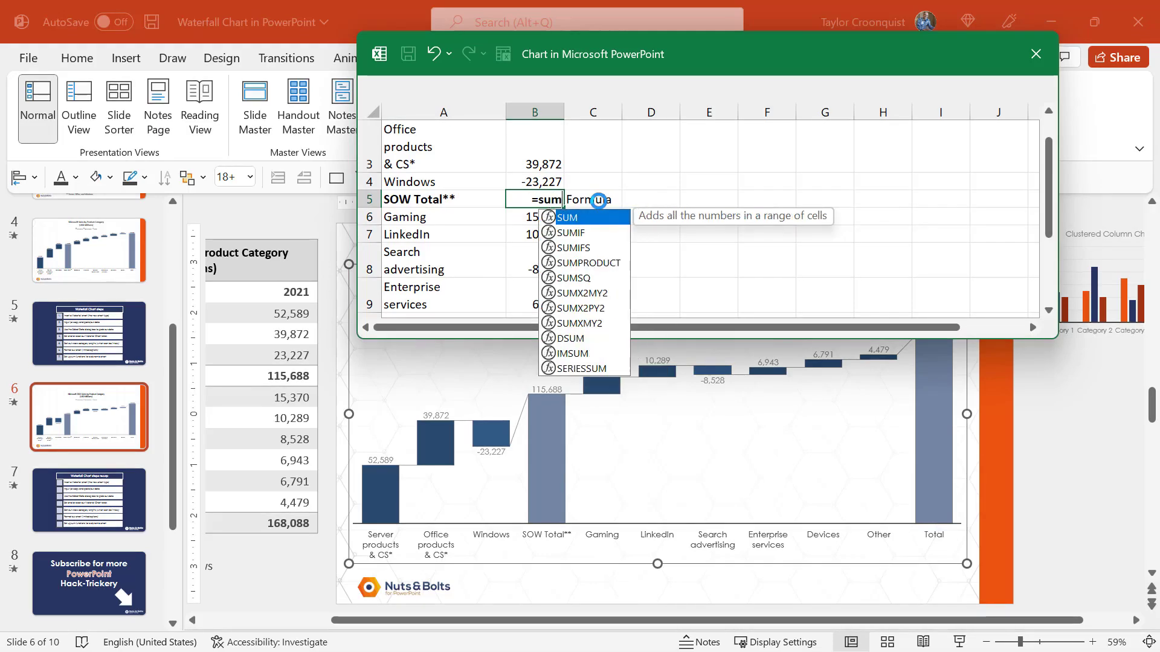
{"action": "key", "text": "Up"}
{"action": "key", "text": "shift+Up"}
{"action": "key", "text": "shift+Up"}
{"action": "key", "text": "shift+Up"}
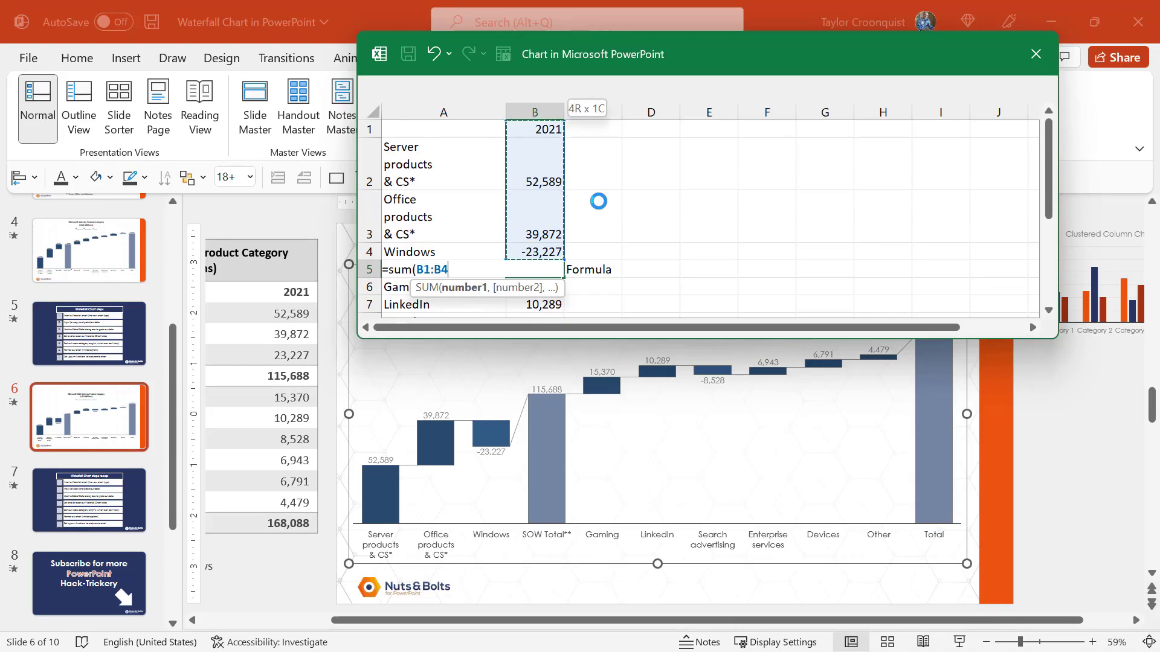
{"action": "key", "text": "shift+Down"}
{"action": "key", "text": "Return"}
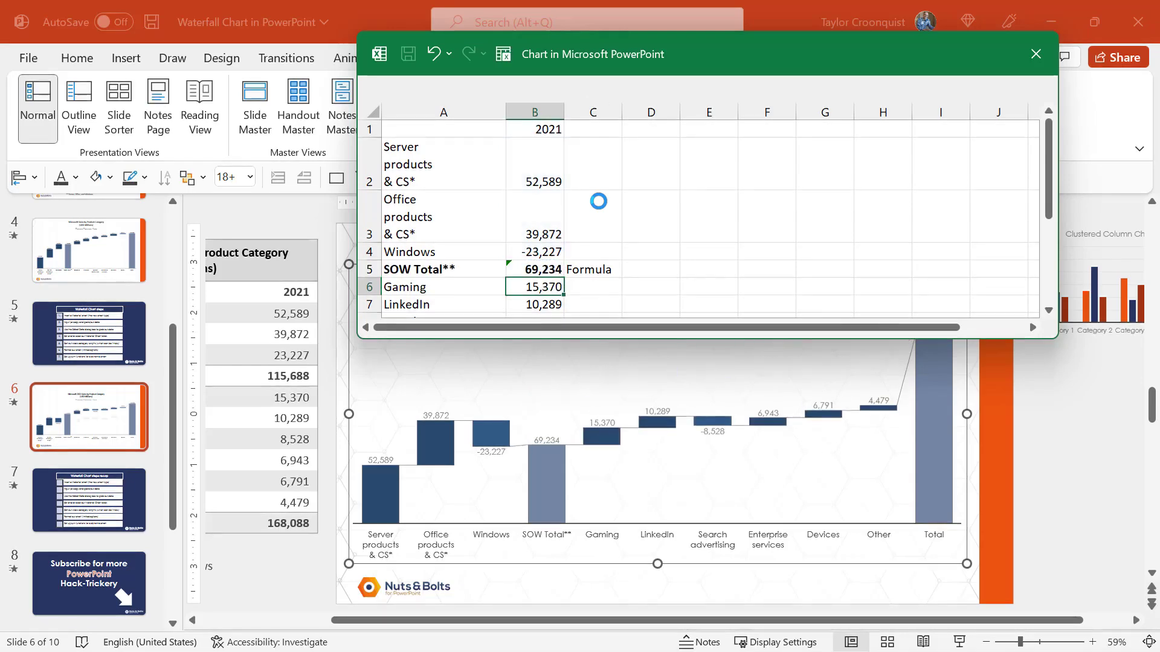
- Bold the Total row and note 'Formula' in C12
{"action": "key", "text": "Down"}
{"action": "key", "text": "Down"}
{"action": "key", "text": "Down"}
{"action": "key", "text": "Down"}
{"action": "key", "text": "Down"}
{"action": "key", "text": "Down"}
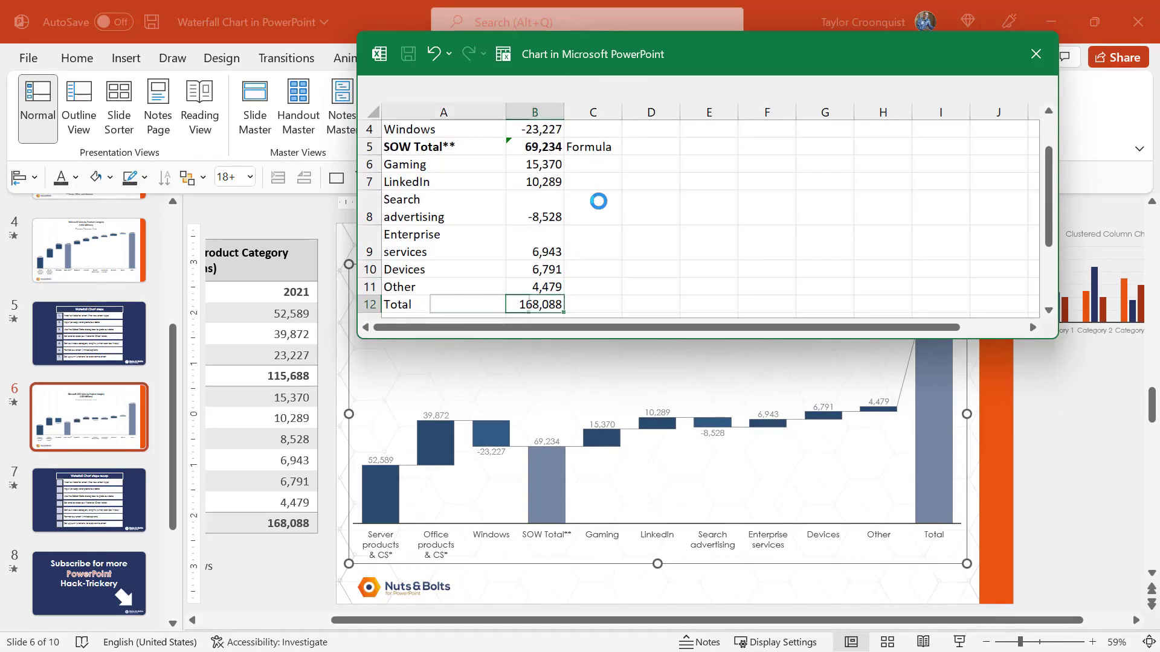
{"action": "key", "text": "Left"}
{"action": "key", "text": "shift+Right"}
{"action": "key", "text": "ctrl+b"}
{"action": "key", "text": "Right"}
{"action": "key", "text": "Right"}
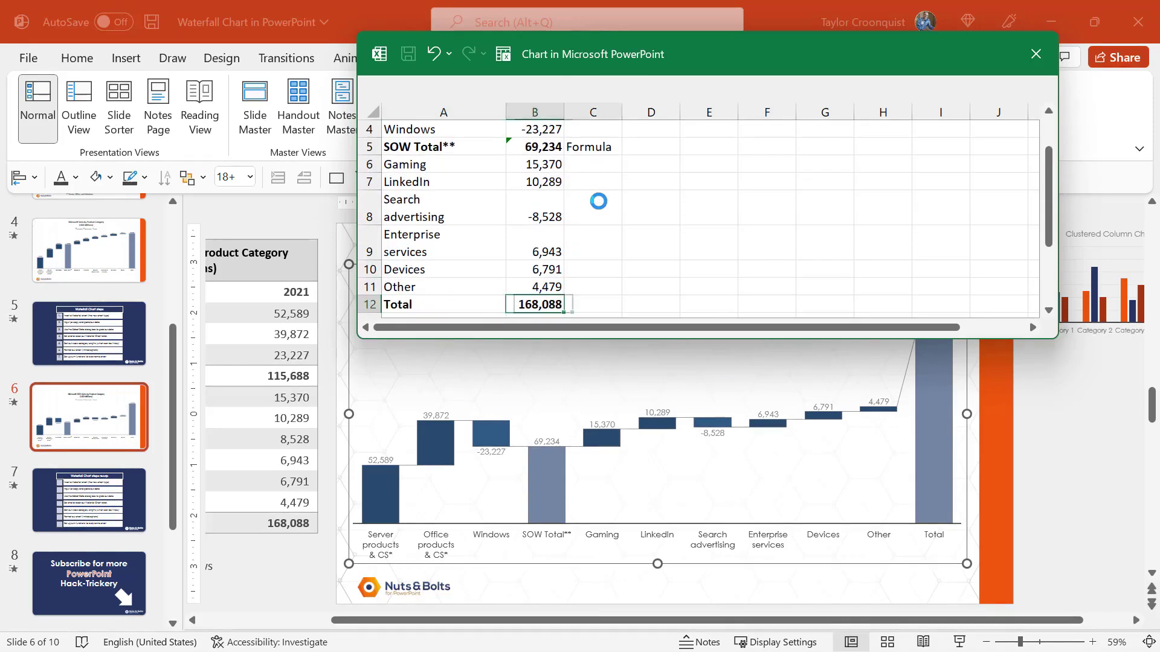
{"action": "type", "text": "Formula"}
{"action": "key", "text": "shift+Right"}
{"action": "key", "text": "shift+Right"}
{"action": "key", "text": "shift+Right"}
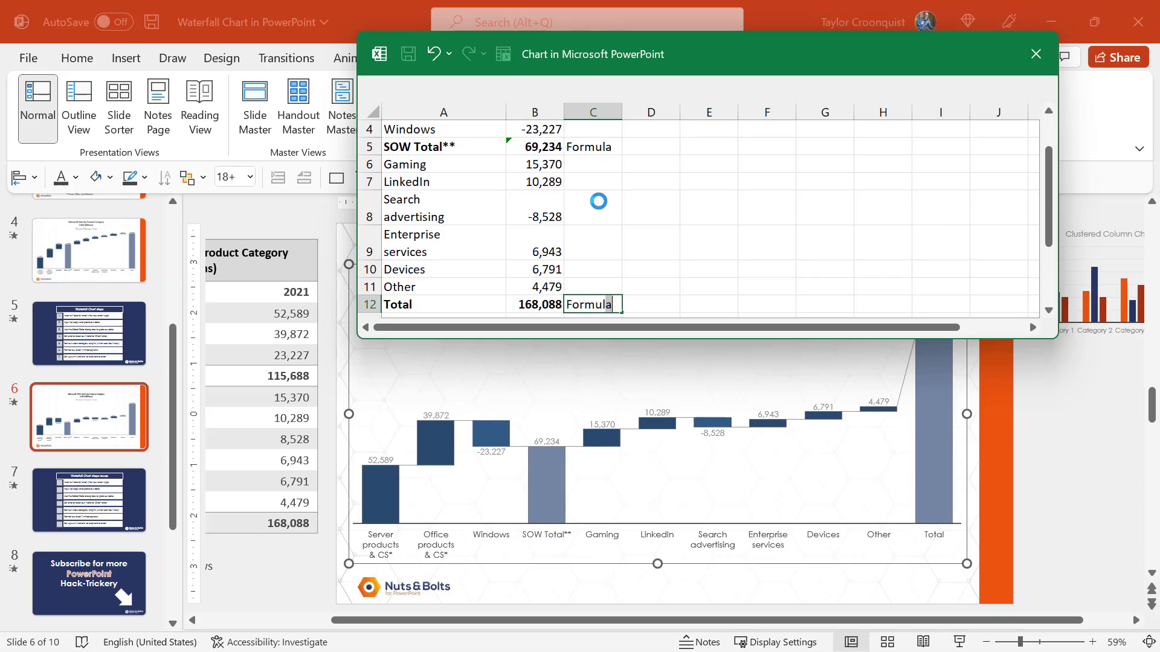
{"action": "key", "text": "Return"}
- Enter =SUM(B5:B11) in B12 so Total computes 104,578
{"action": "key", "text": "Left"}
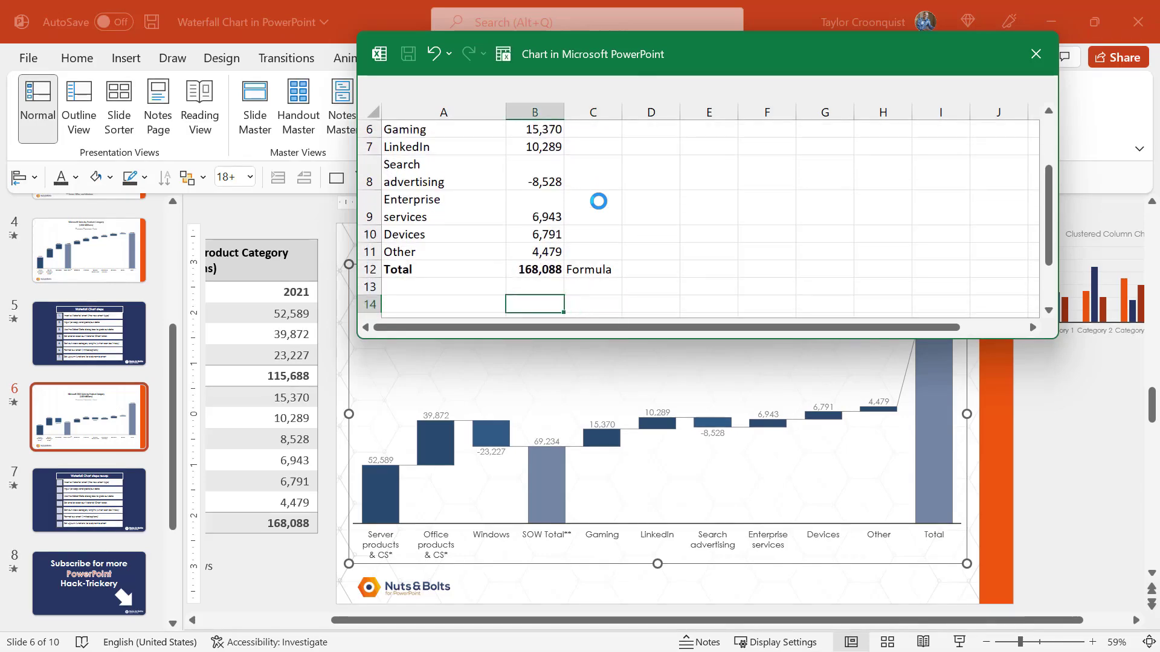
{"action": "key", "text": "Up"}
{"action": "type", "text": "="}
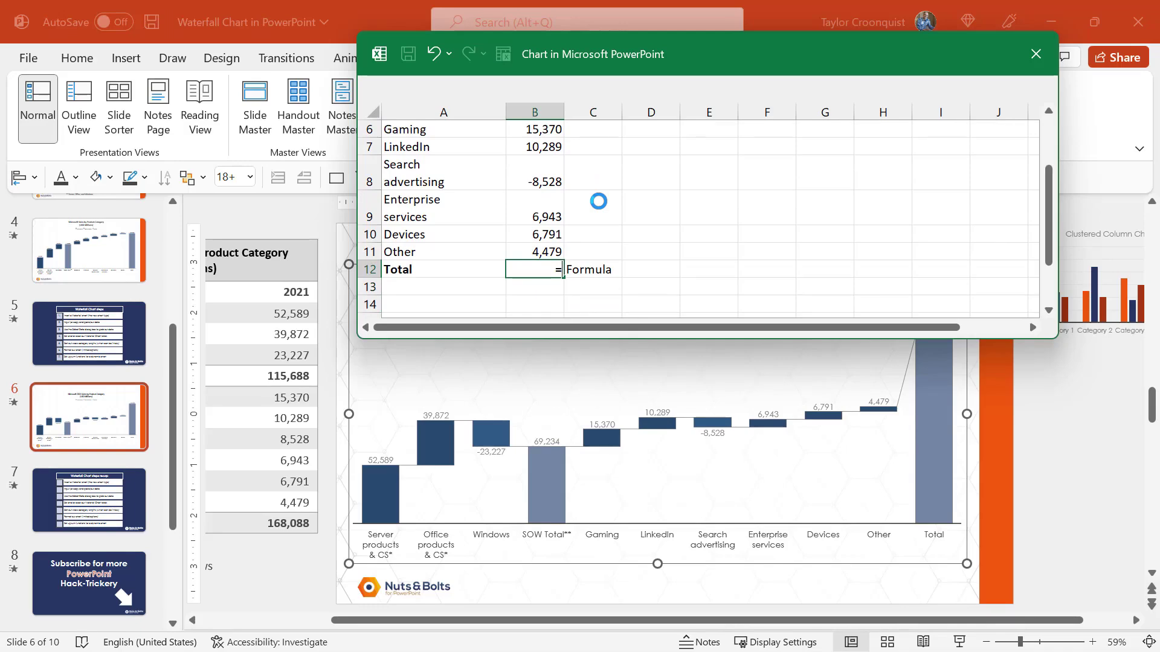
{"action": "type", "text": "sum("}
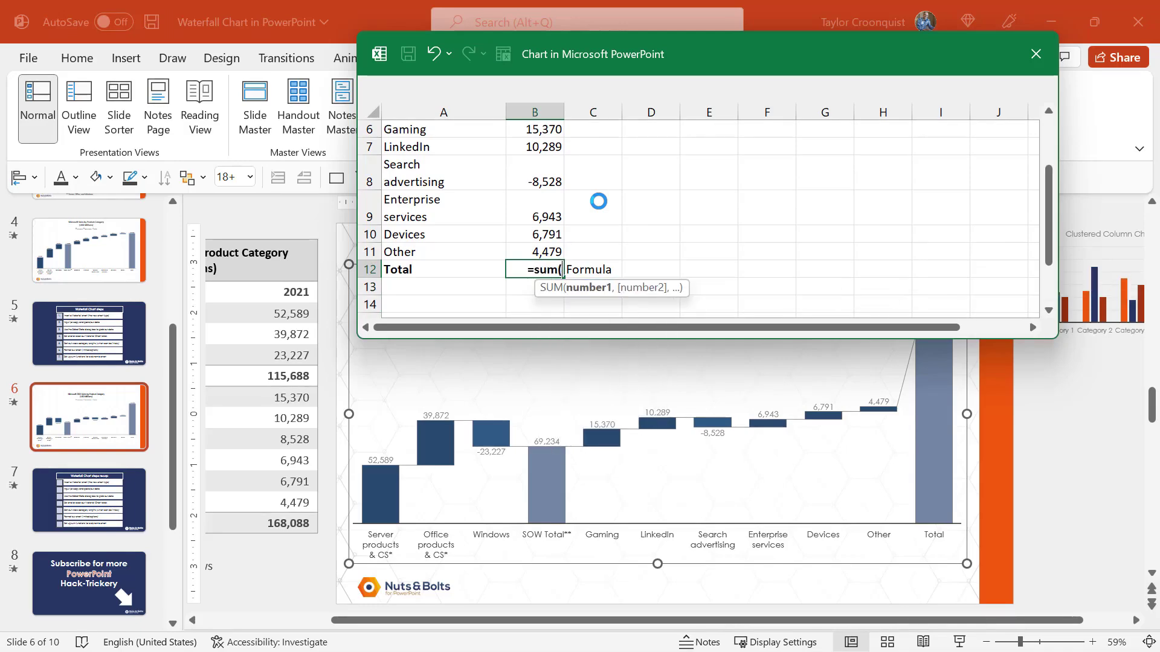
{"action": "key", "text": "Up"}
{"action": "key", "text": "shift+Up"}
{"action": "key", "text": "shift+Up"}
{"action": "key", "text": "shift+Up"}
{"action": "key", "text": "shift+Up"}
{"action": "key", "text": "shift+Up"}
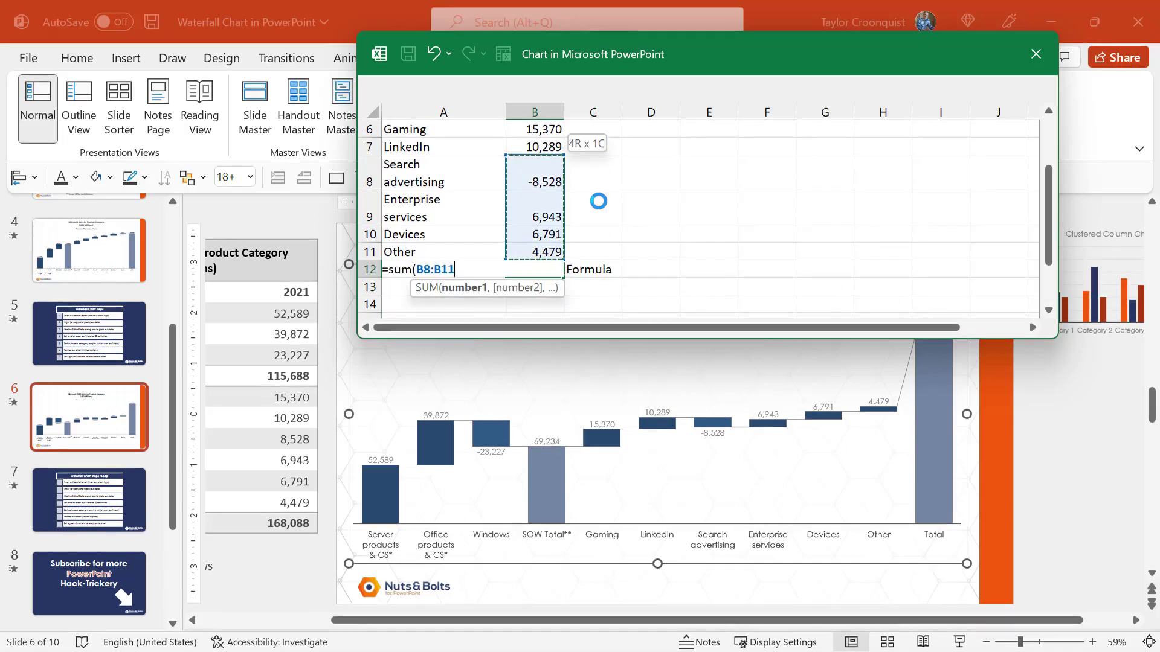
{"action": "key", "text": "shift+Up"}
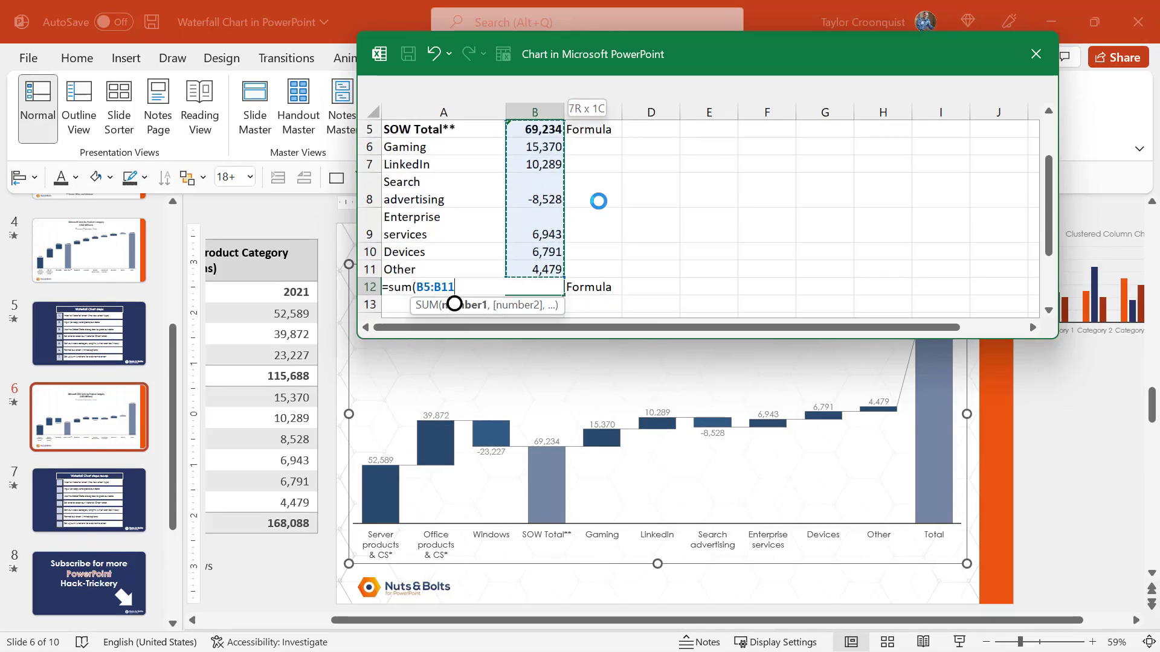
{"action": "key", "text": "Return"}
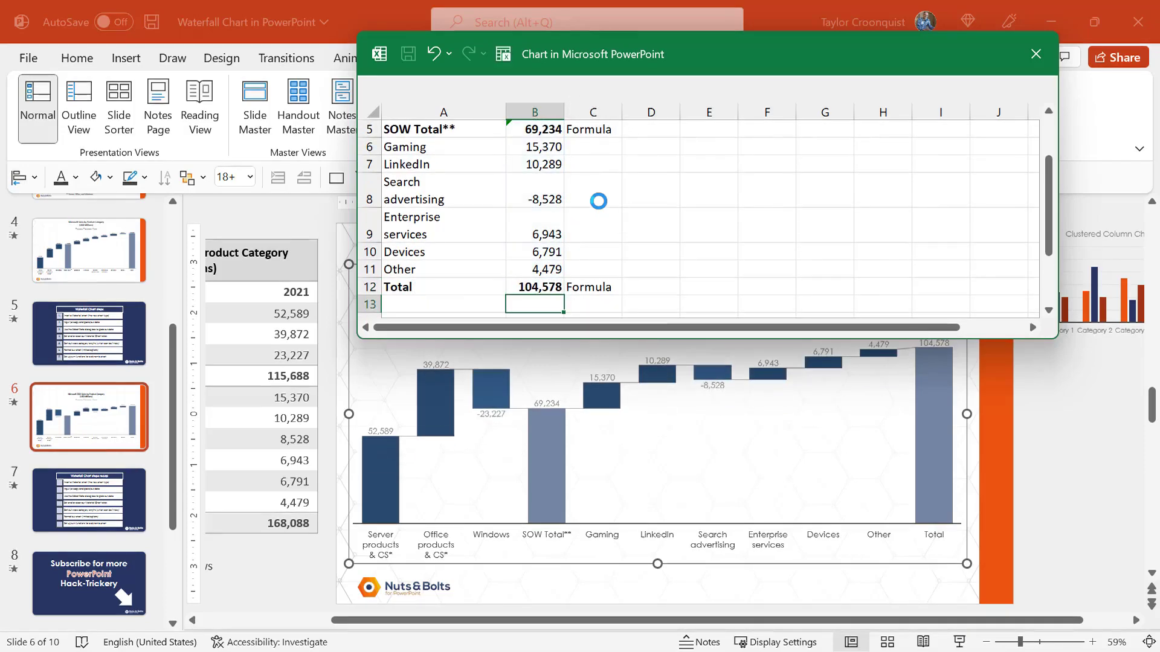
- Close the chart data sheet to show the updated waterfall with its 104,578 Total
{"action": "left_click", "coordinate": [1035, 55]}
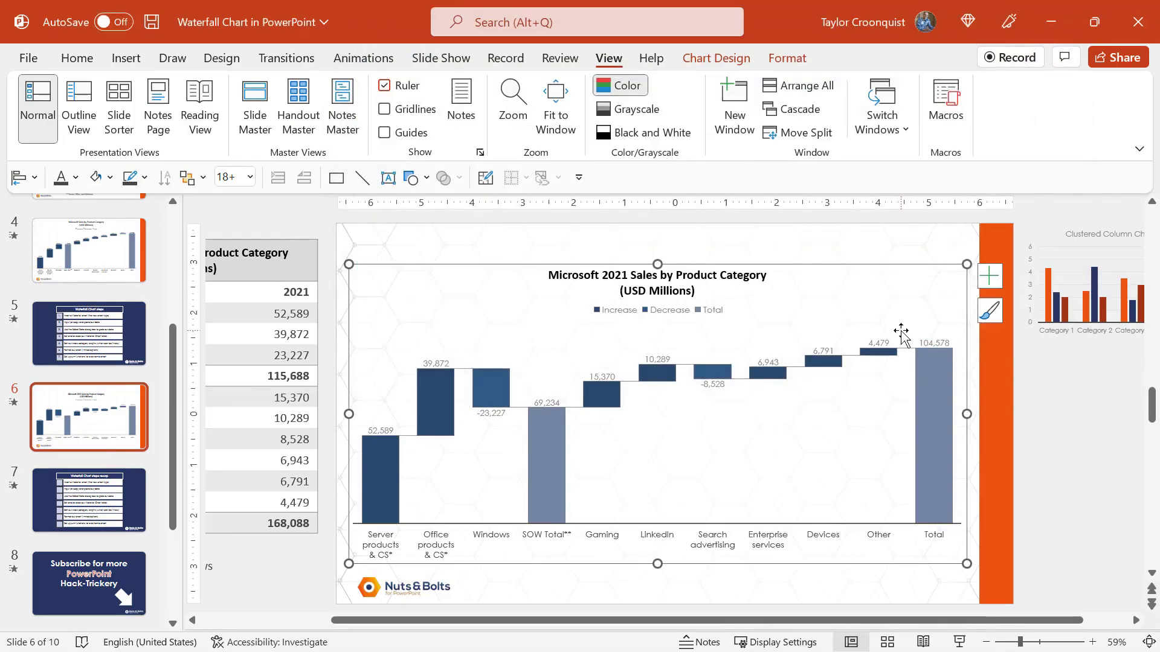